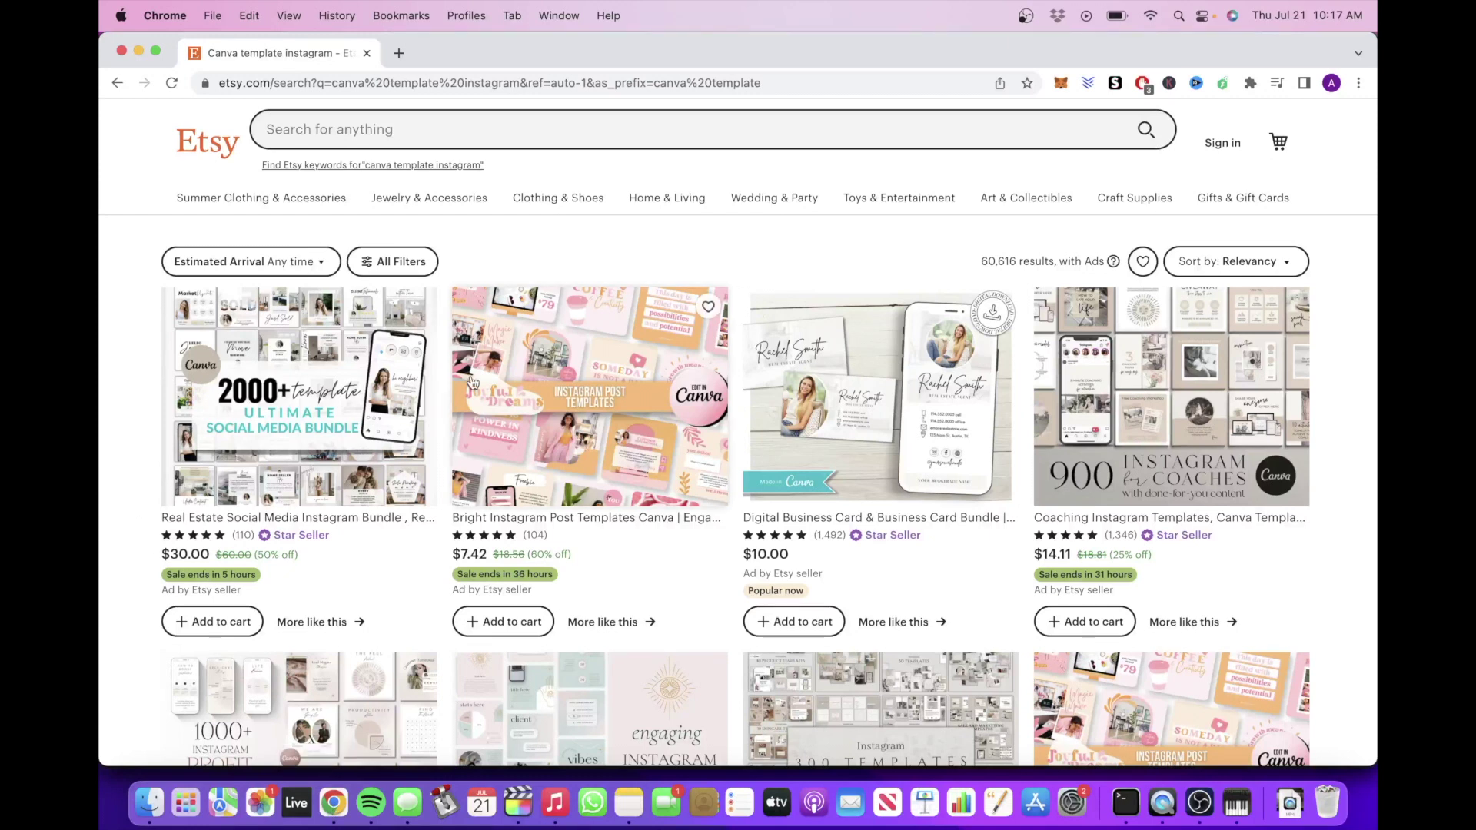
Scroll through Etsy's 'canva template instagram' results to compare the listings and their prices.
scroll(763, 364, "down", 2)
scroll(763, 364, "down", 10)
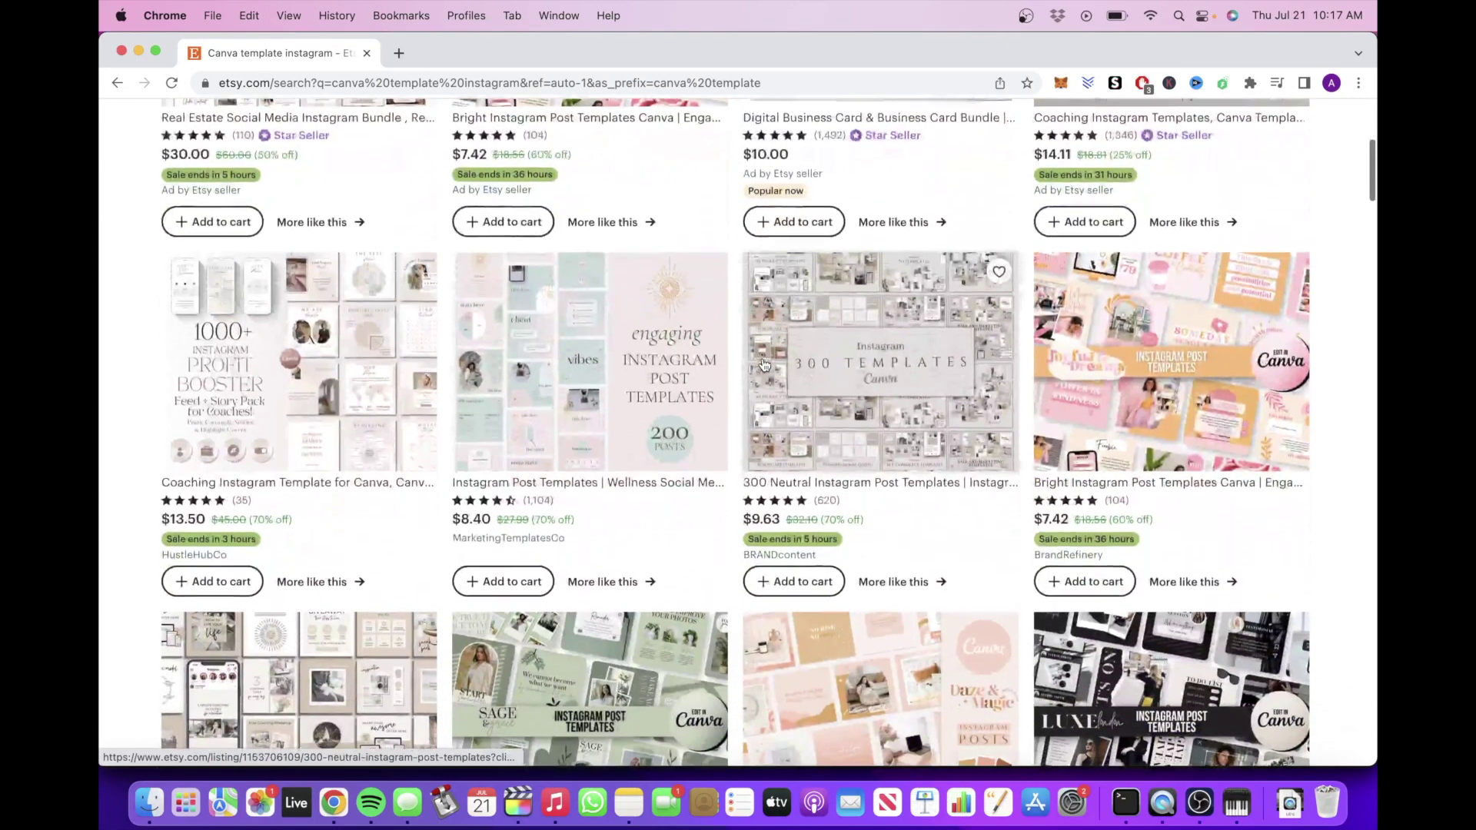
scroll(732, 388, "down", 8)
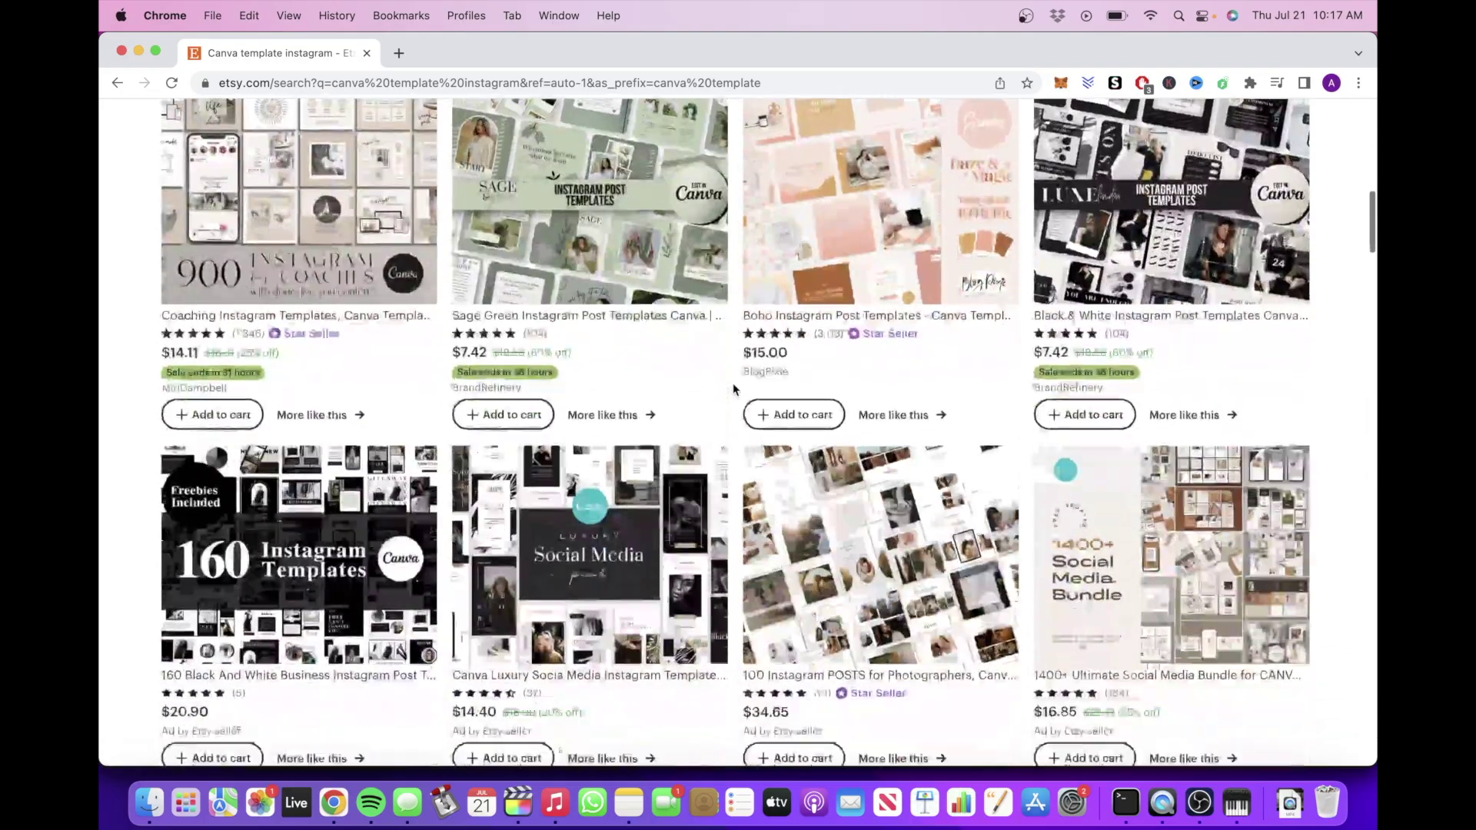
scroll(731, 388, "up", 5)
scroll(732, 383, "up", 10)
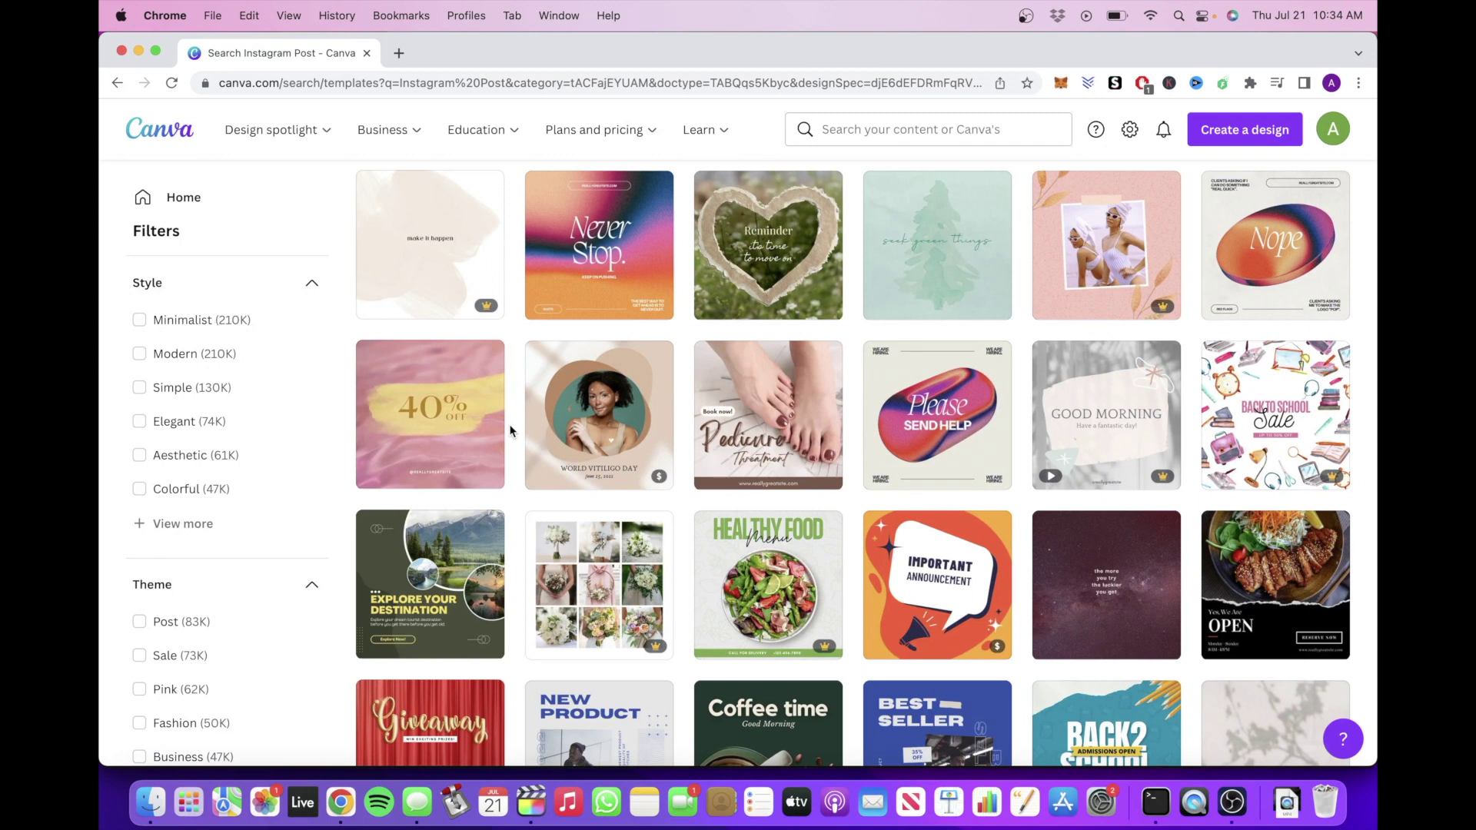
scroll(692, 307, "down", 3)
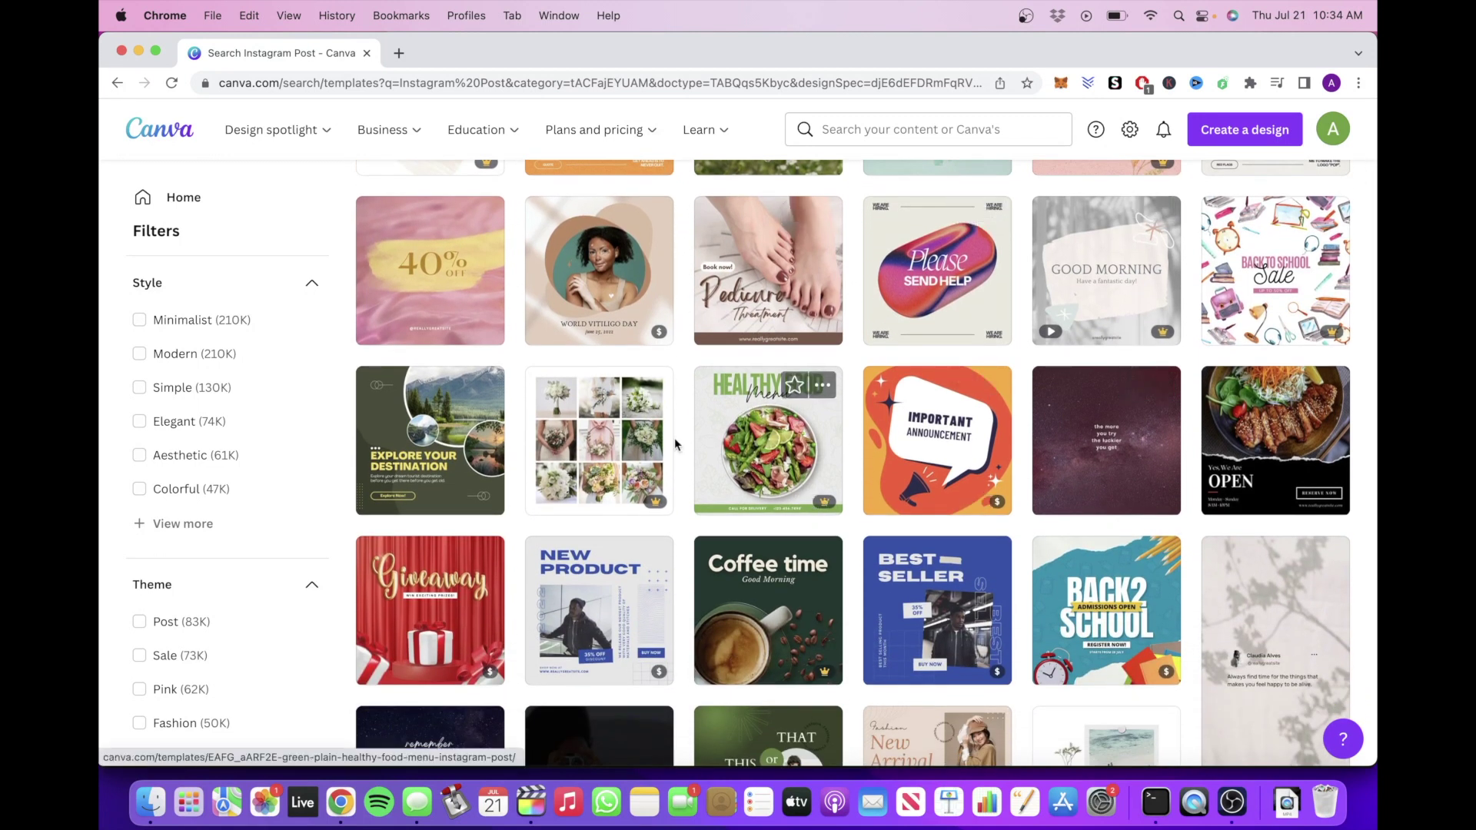
scroll(675, 436, "down", 10)
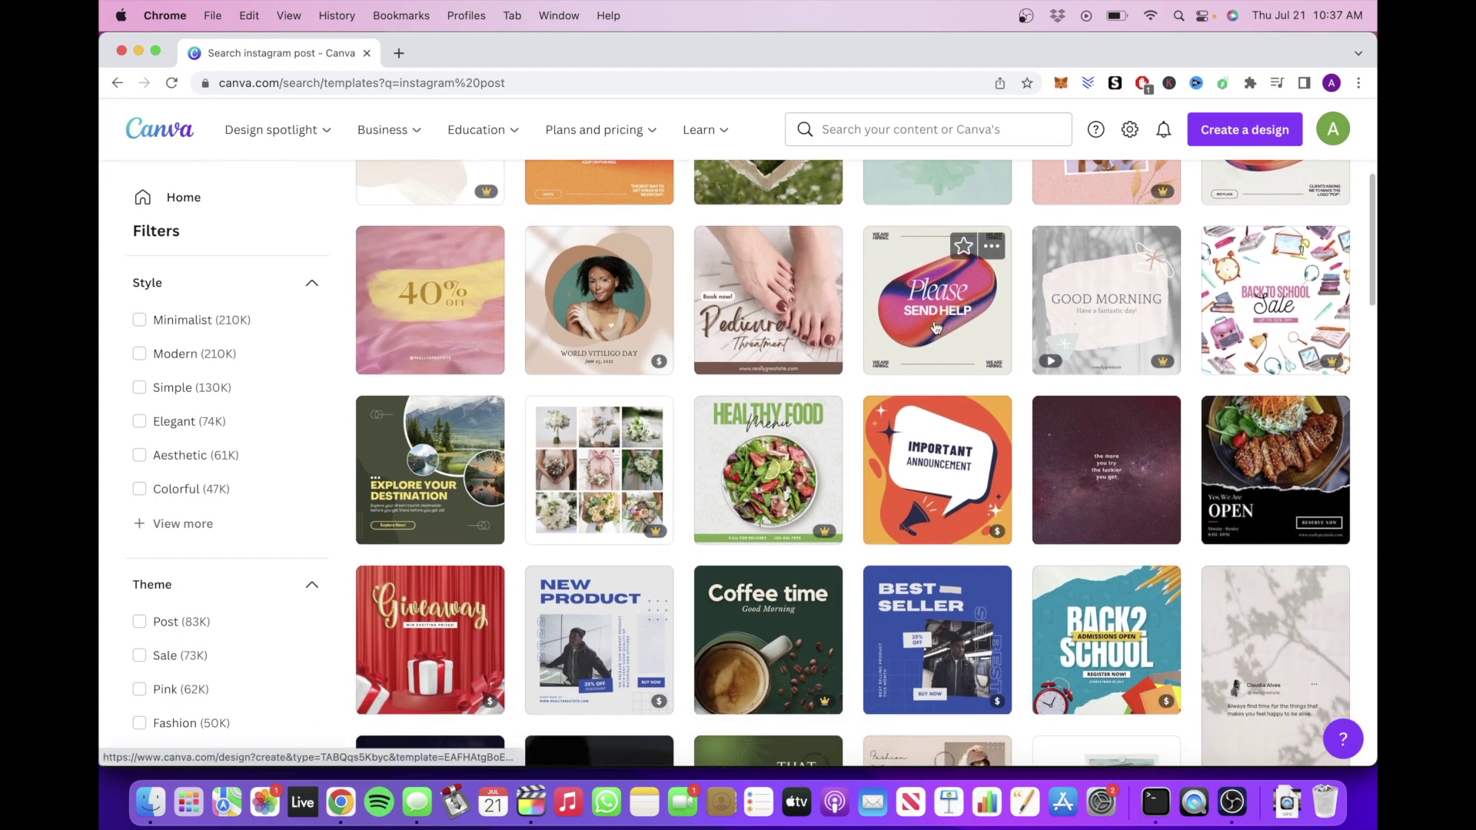
Open the Important Announcement template and inspect its IMPORTANT heading, background image and sparkle.
left_click(927, 487)
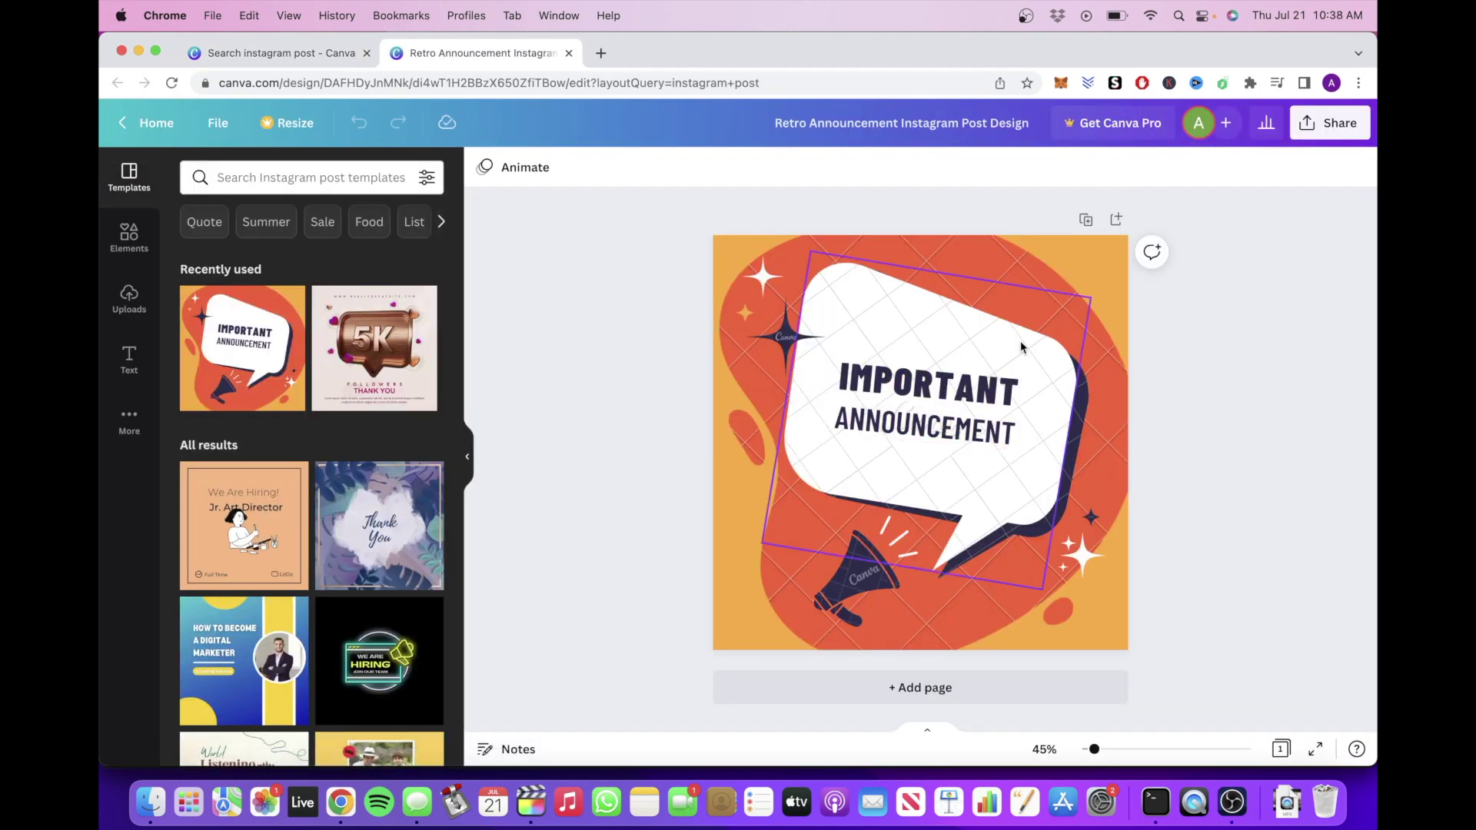
left_click(909, 398)
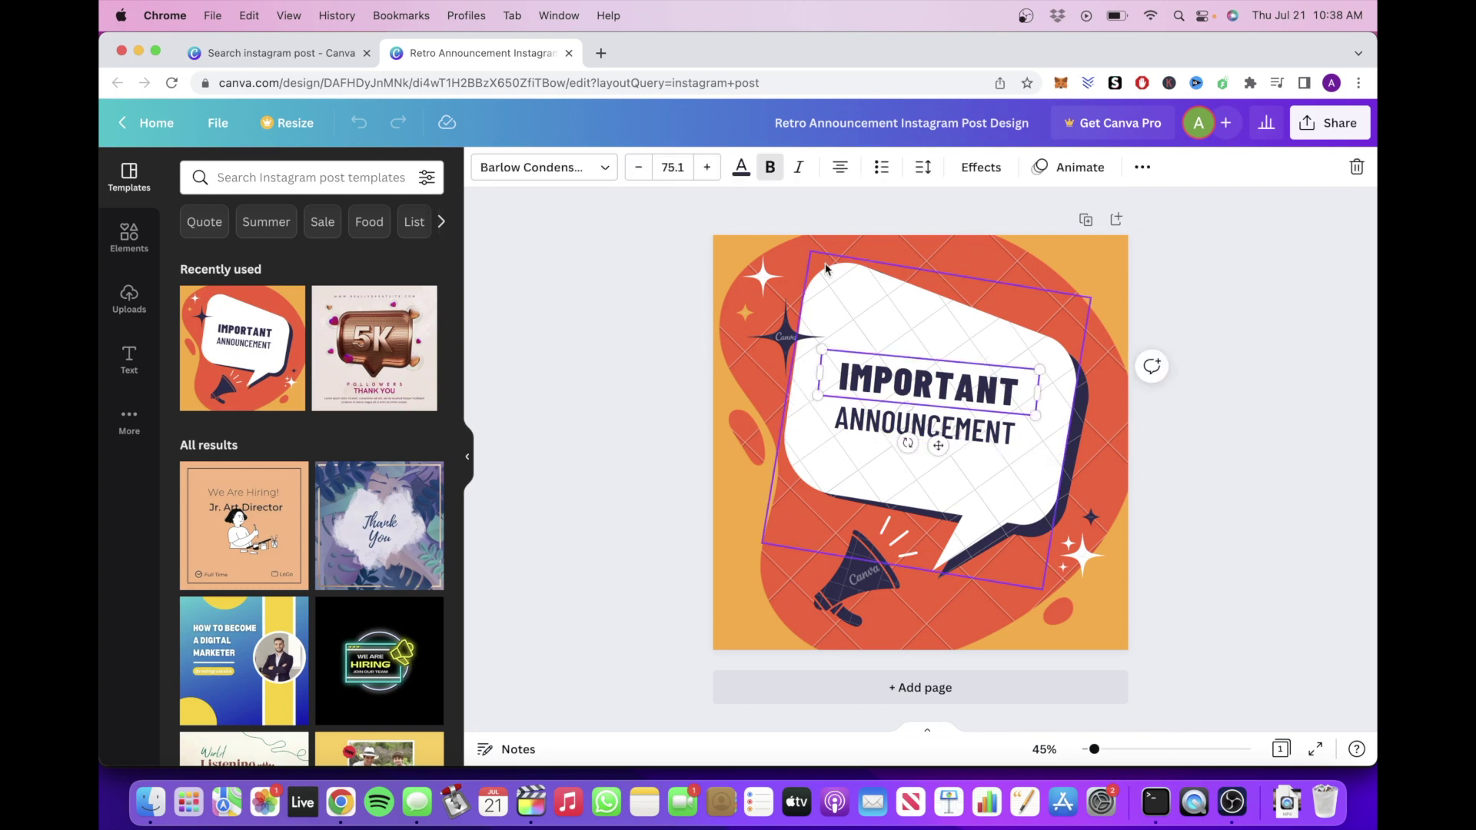
left_click(722, 251)
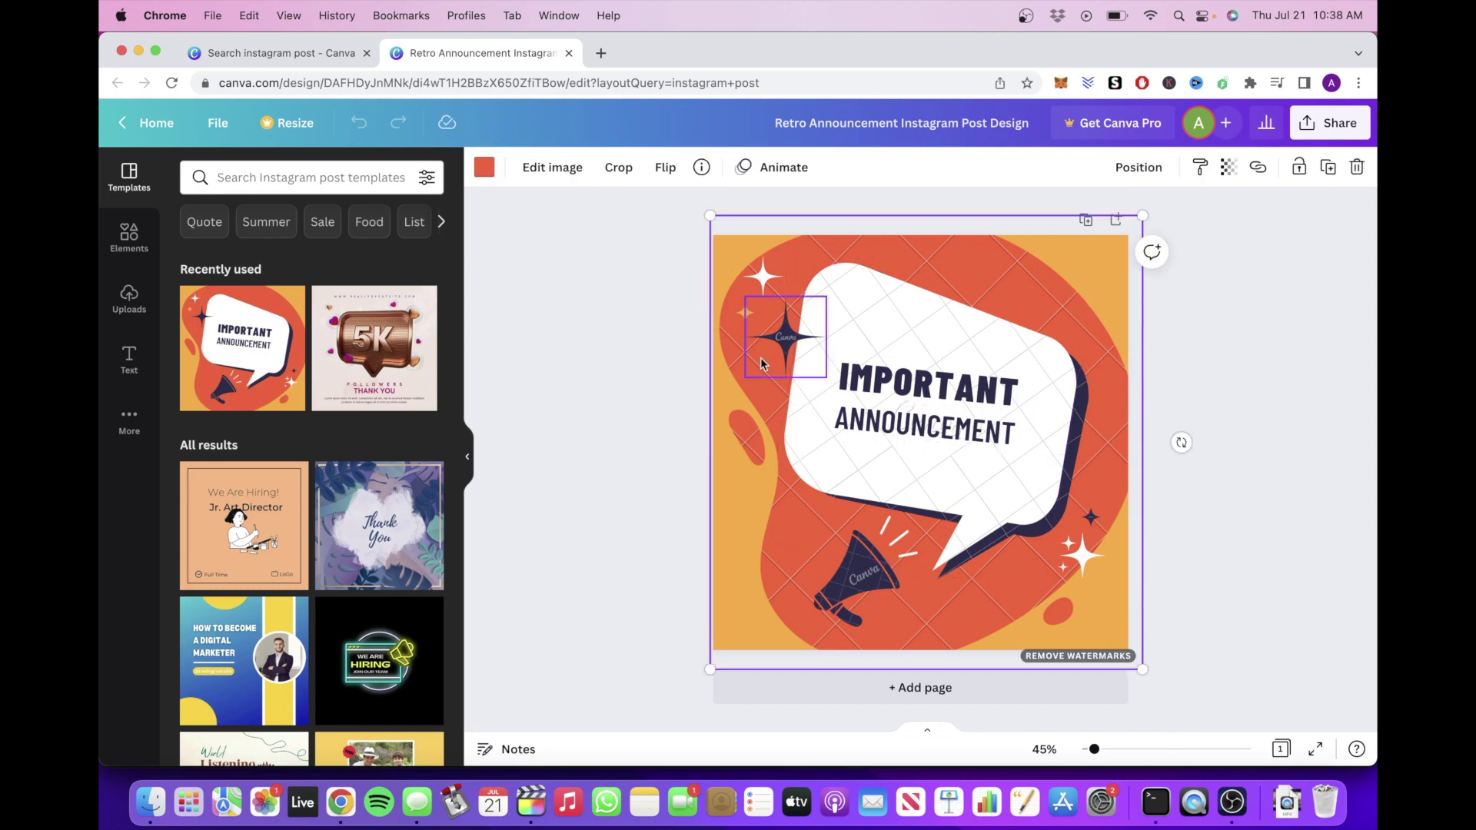
left_click(779, 341)
left_click(726, 472)
Browse the Instagram post results, then return to the design and browse the Elements library.
left_click(265, 53)
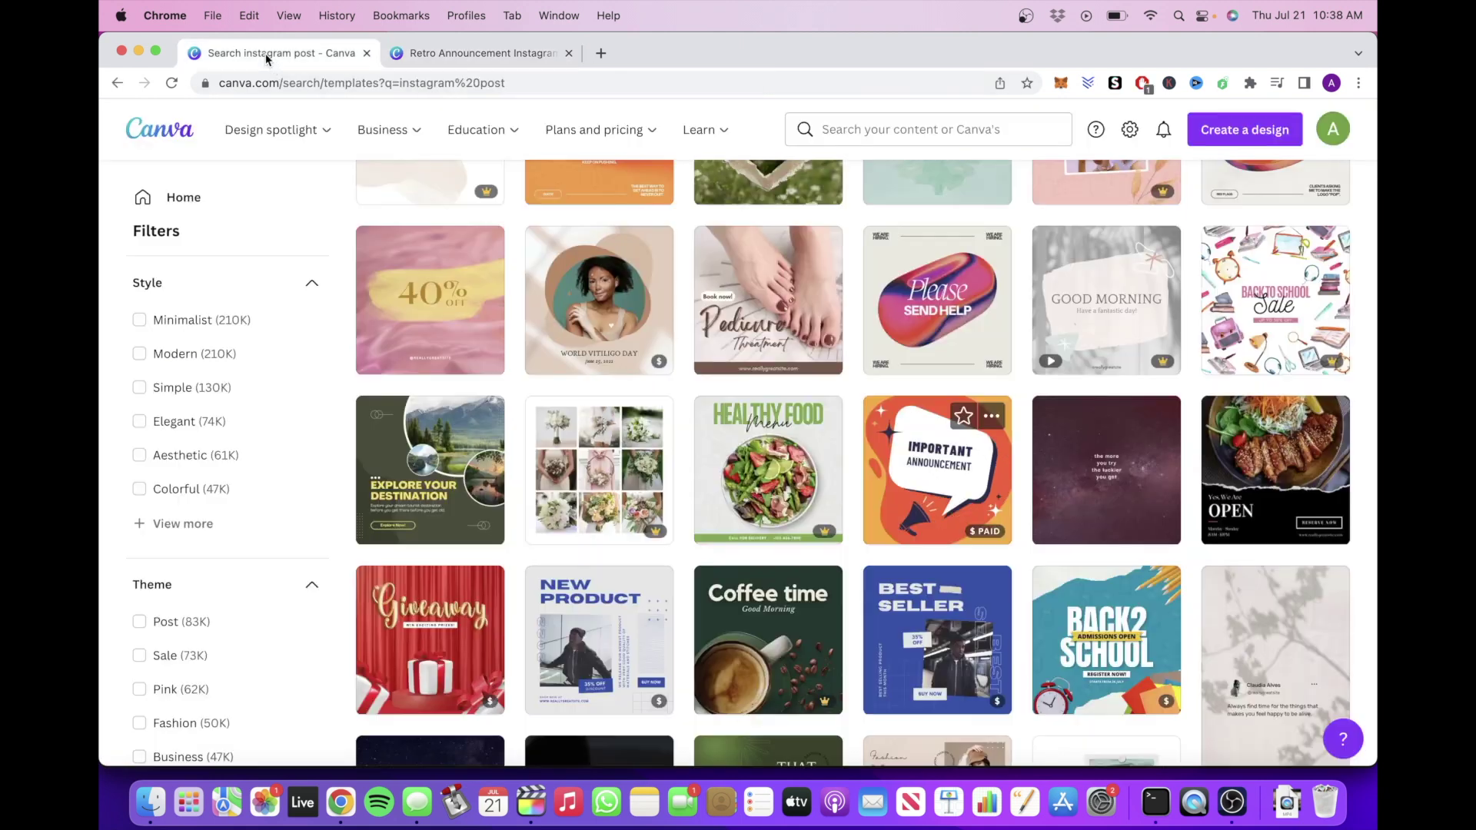
scroll(559, 436, "down", 5)
scroll(559, 436, "down", 4)
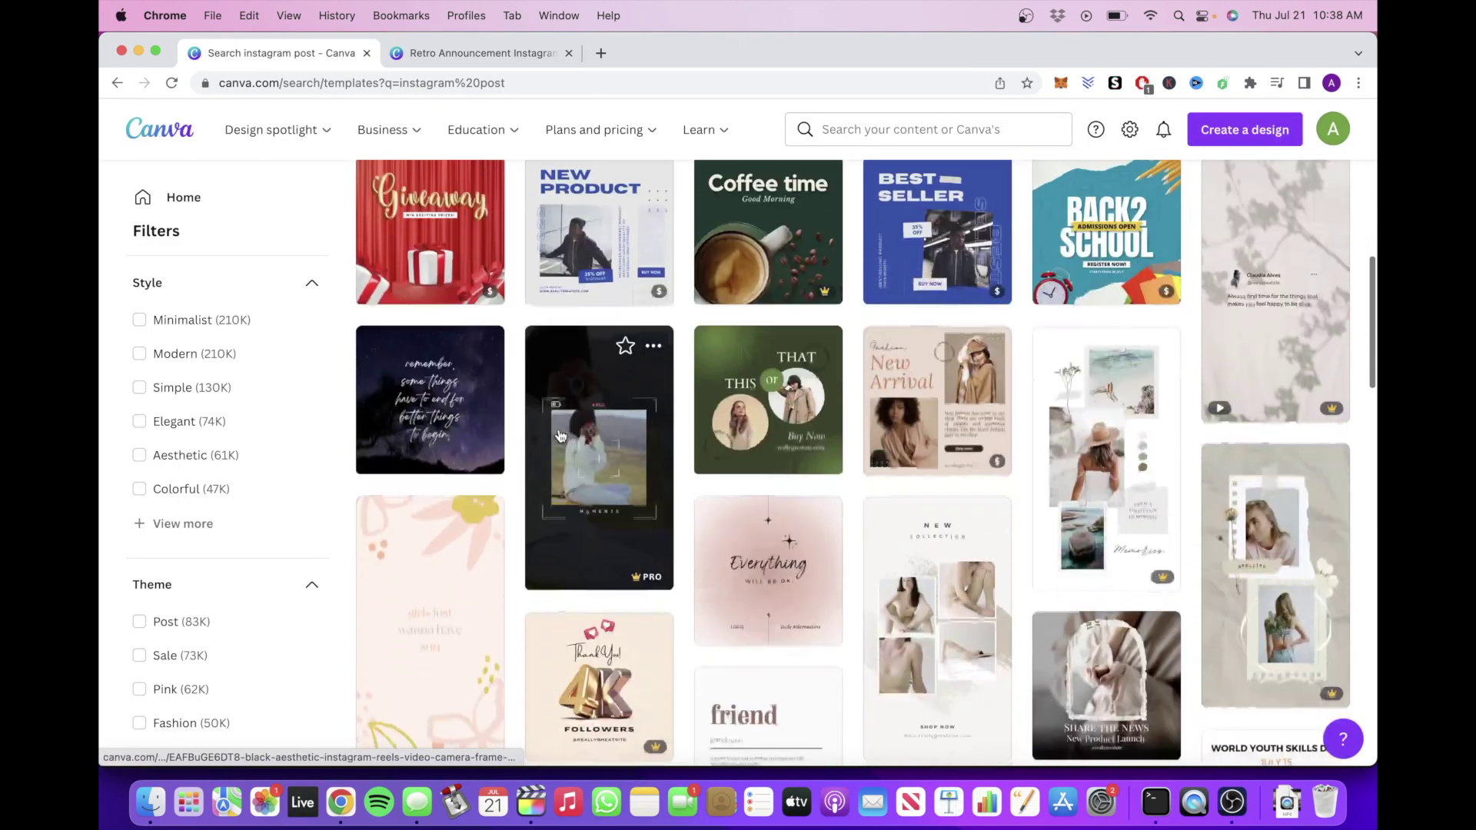
left_click(476, 53)
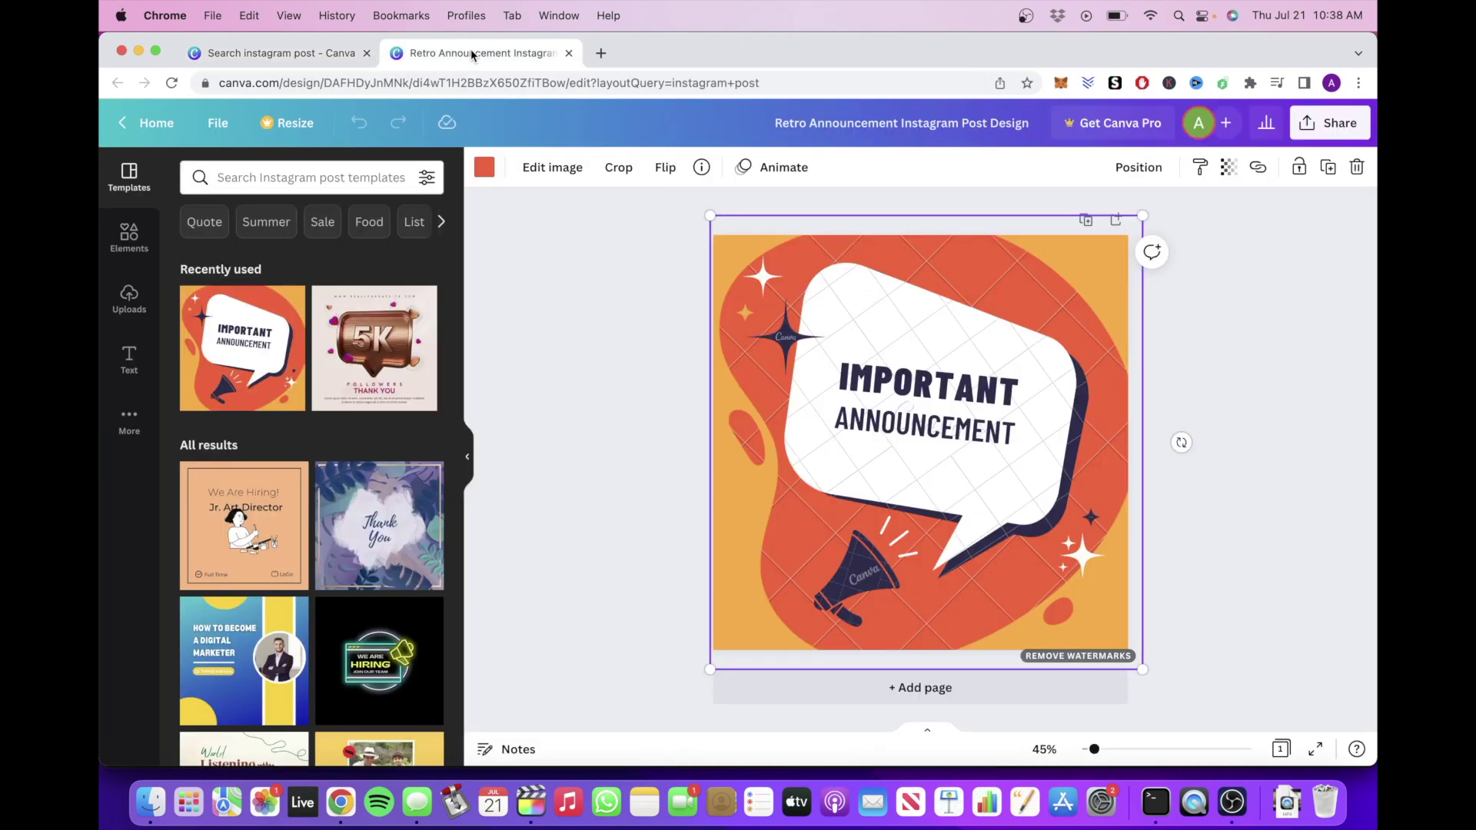
left_click(128, 239)
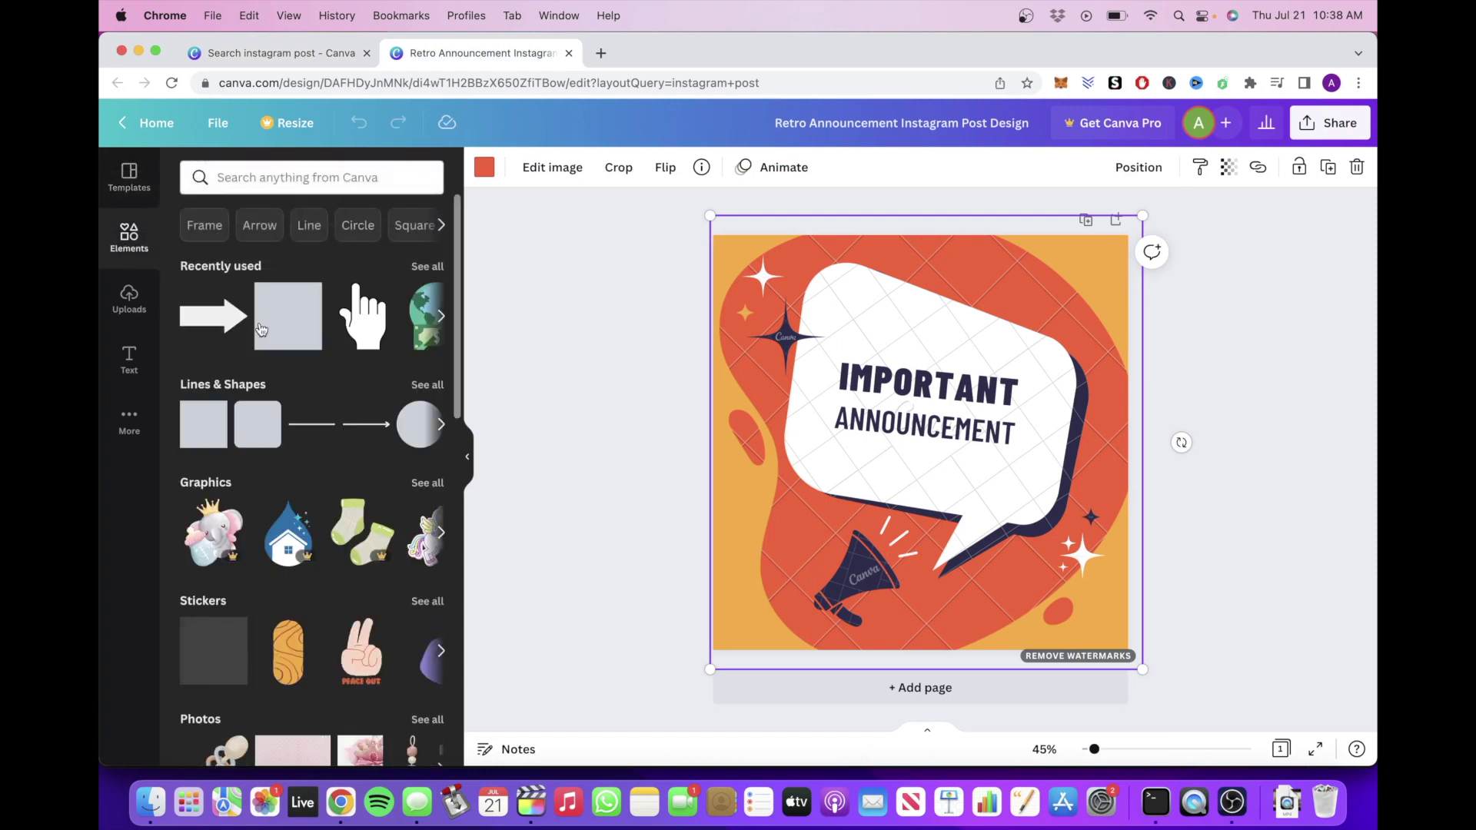
scroll(361, 315, "down", 5)
scroll(284, 449, "down", 1)
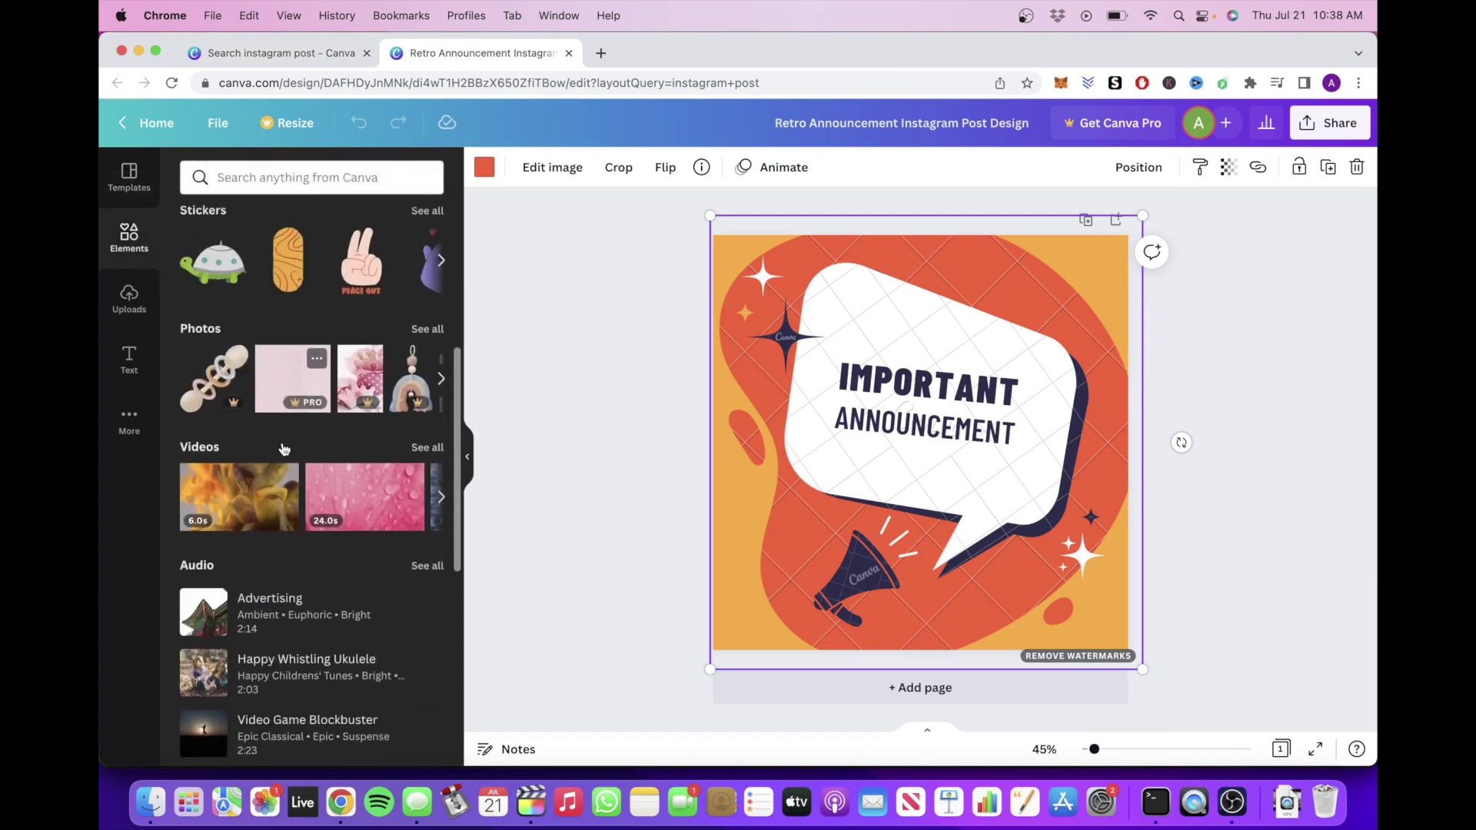
left_click(926, 384)
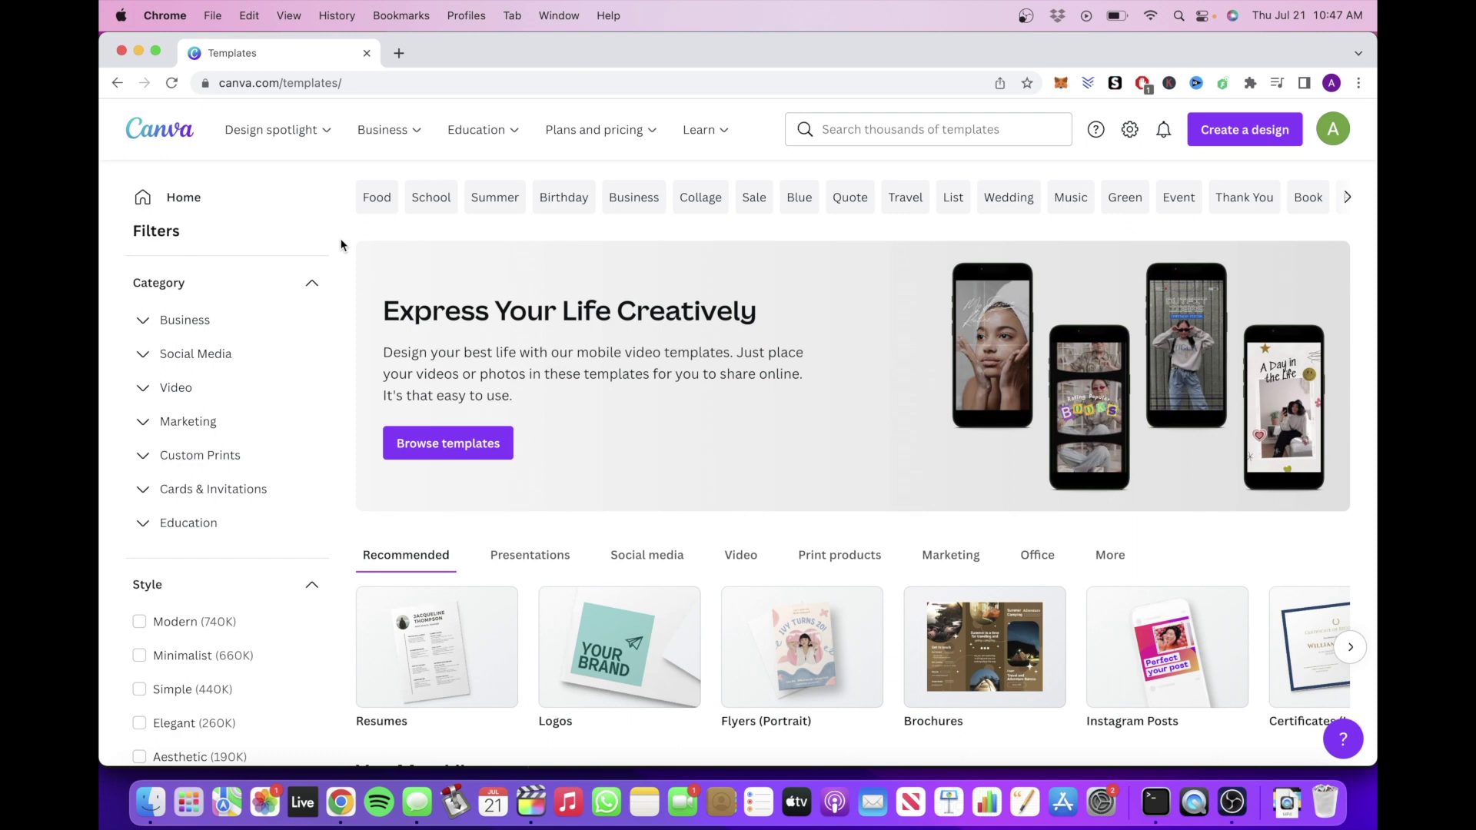
Look over the Templates page, trying the Presentations, Social media and Video categories.
scroll(341, 244, "down", 4)
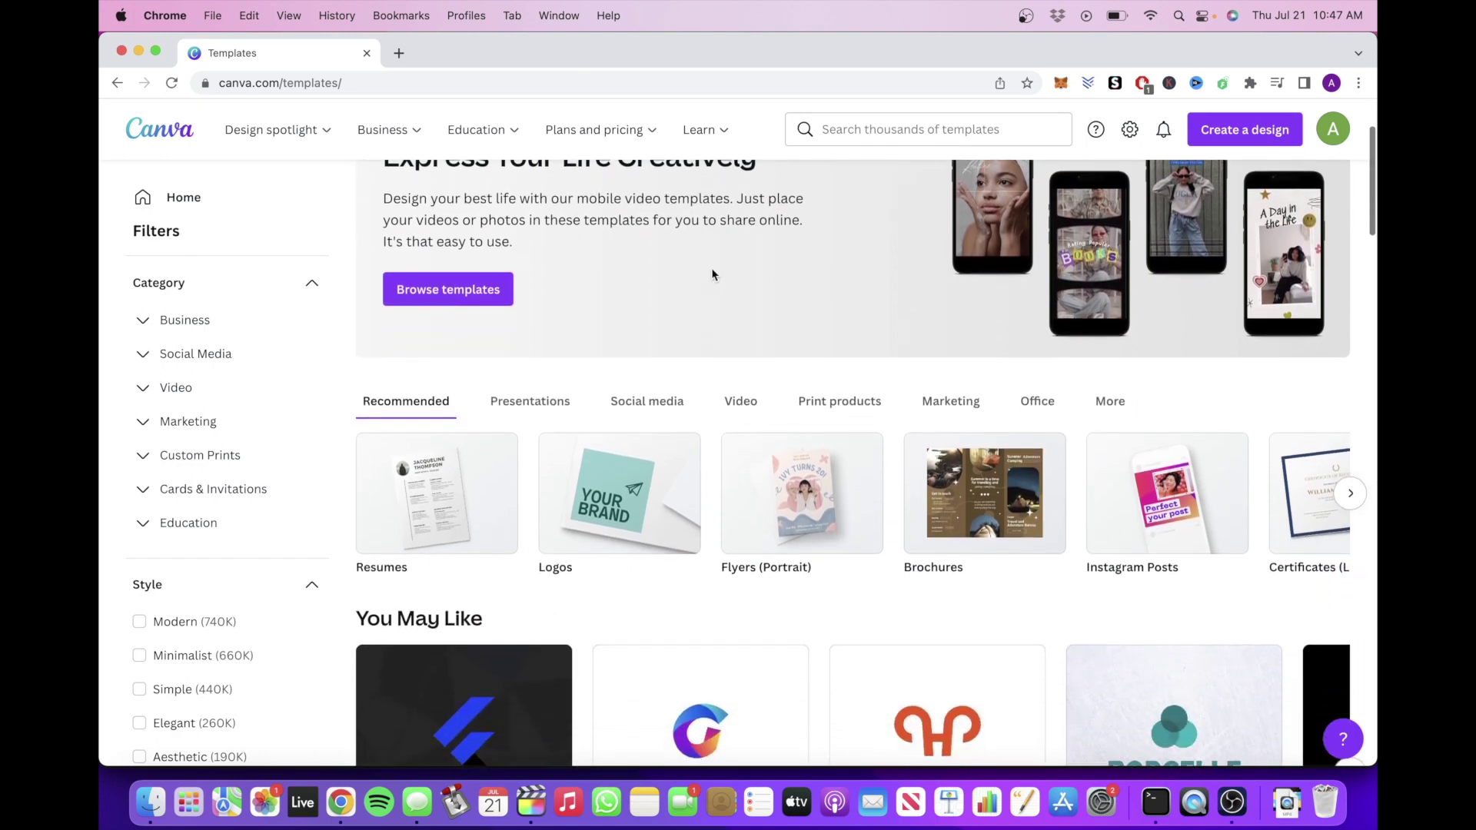
scroll(703, 274, "down", 4)
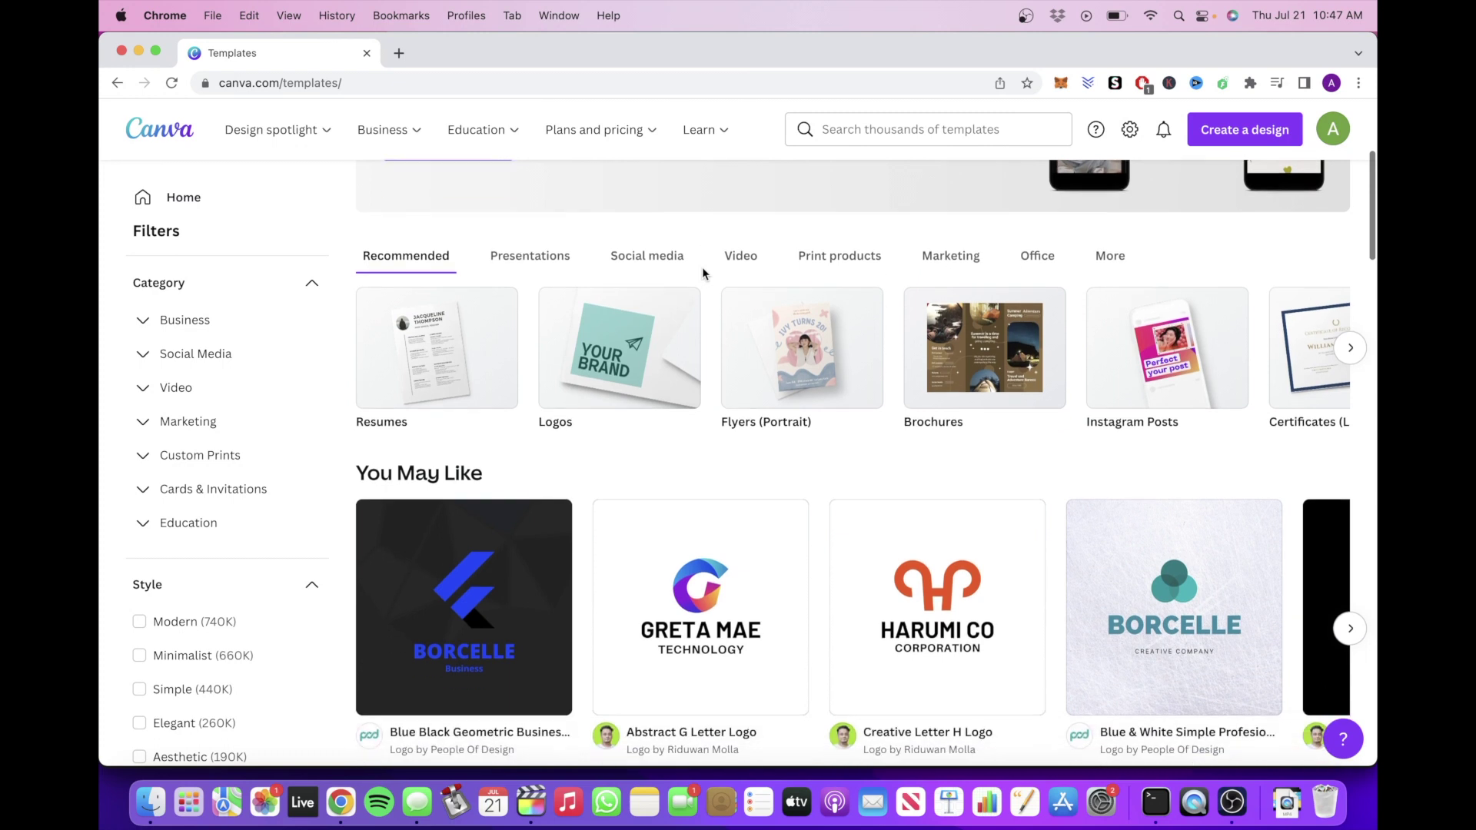
scroll(702, 266, "down", 2)
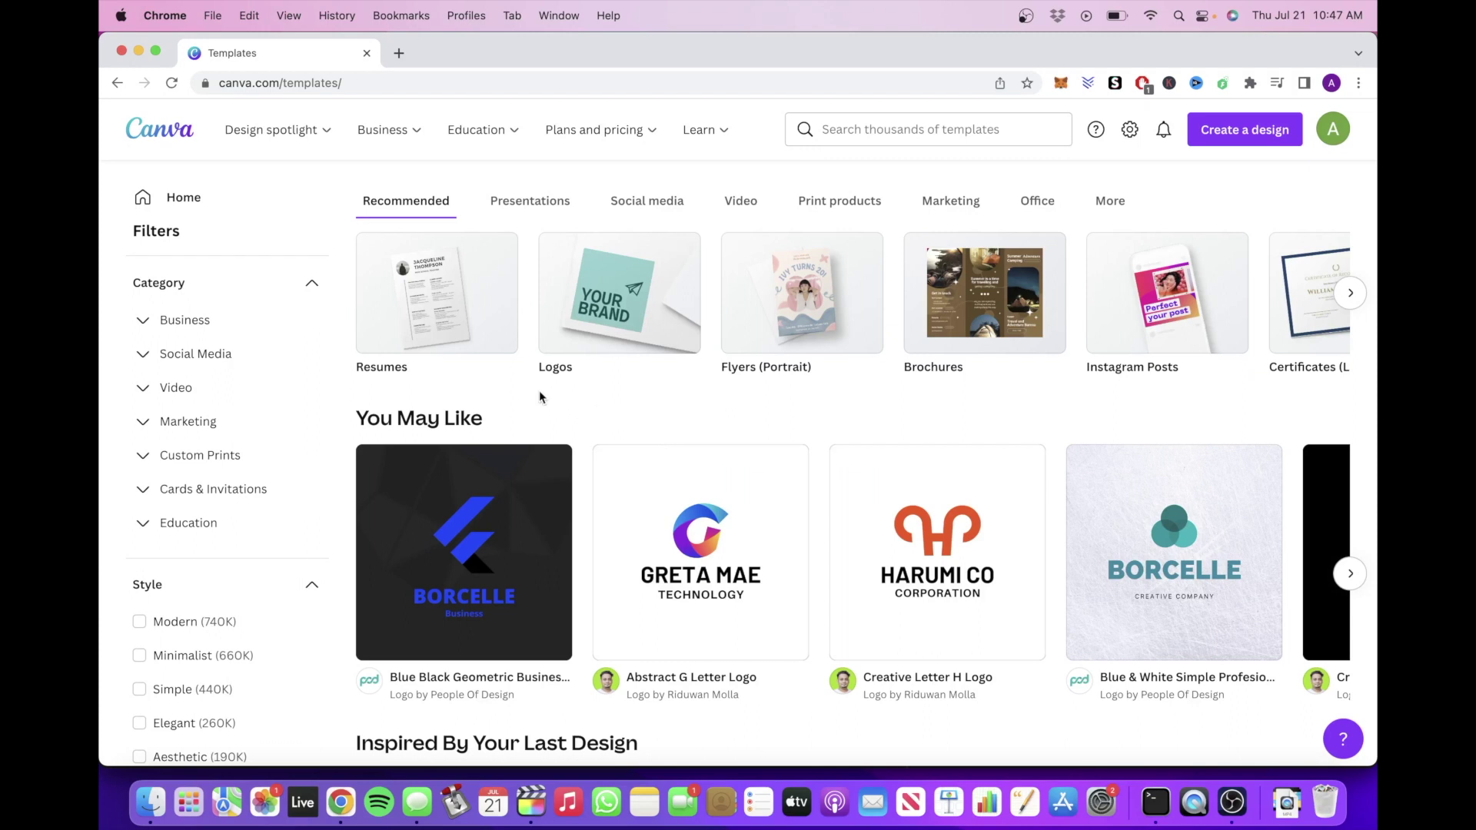
scroll(523, 376, "up", 1)
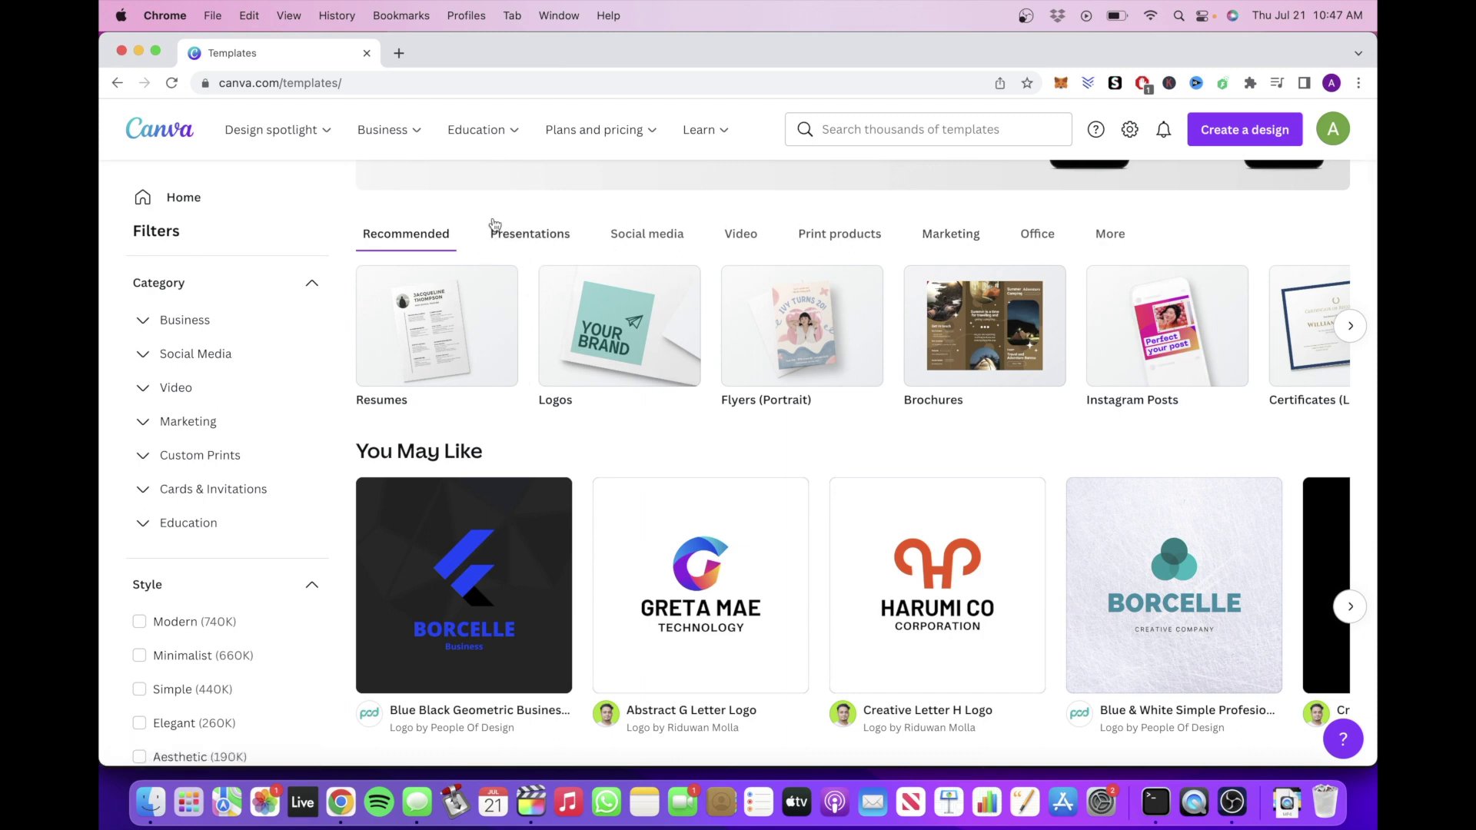
left_click(522, 238)
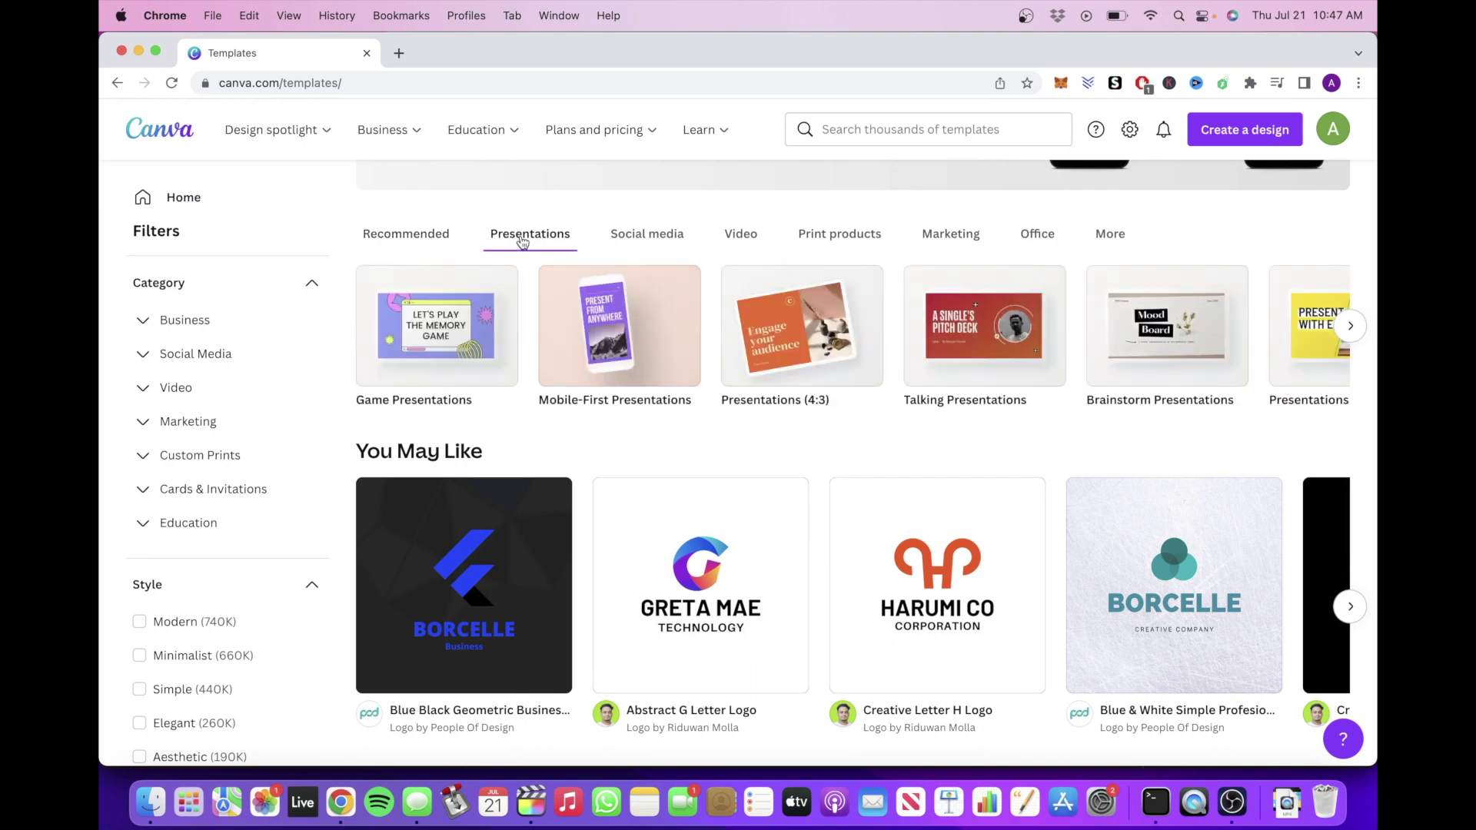
left_click(656, 243)
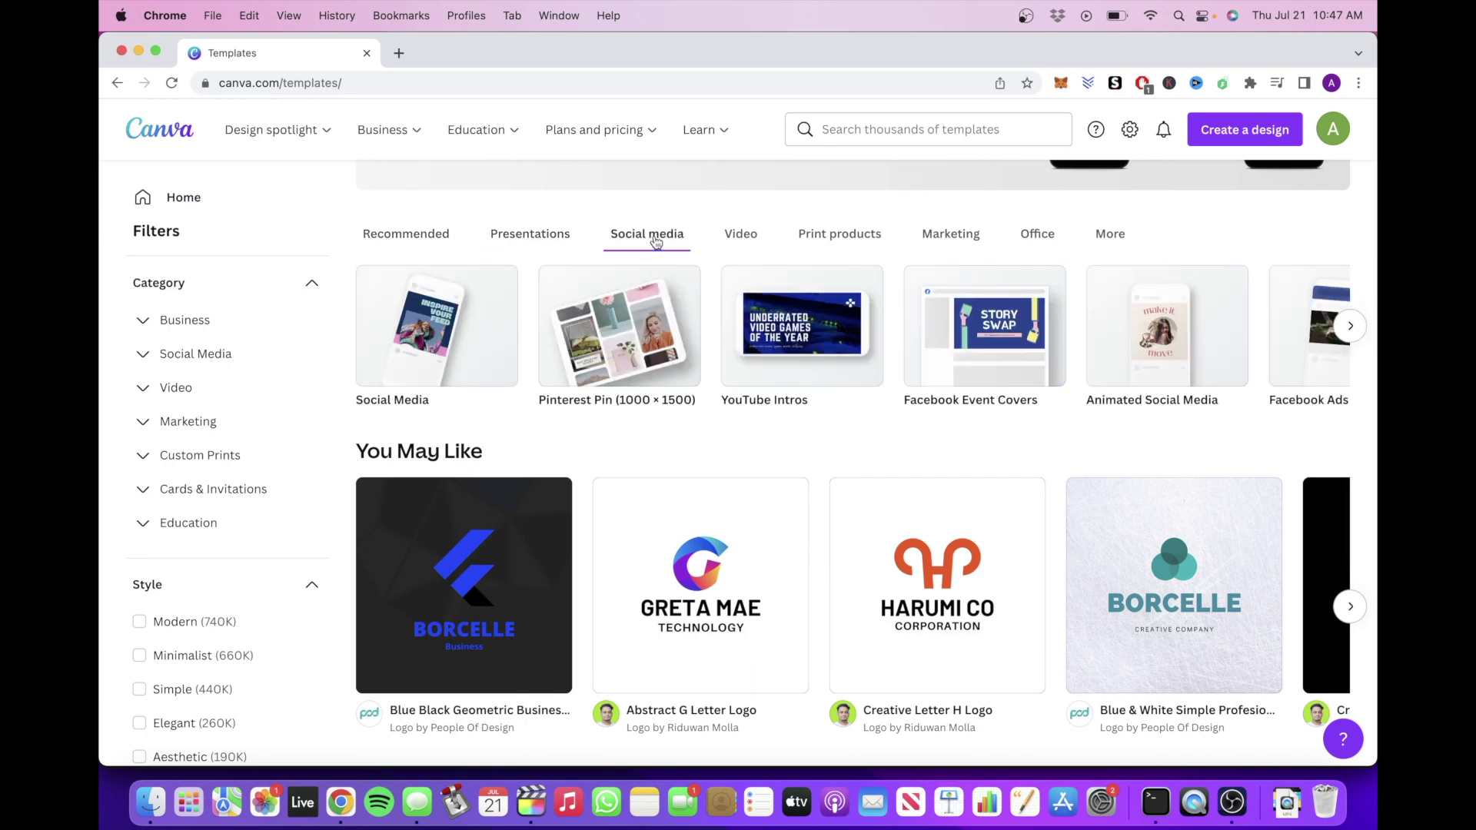
left_click(740, 239)
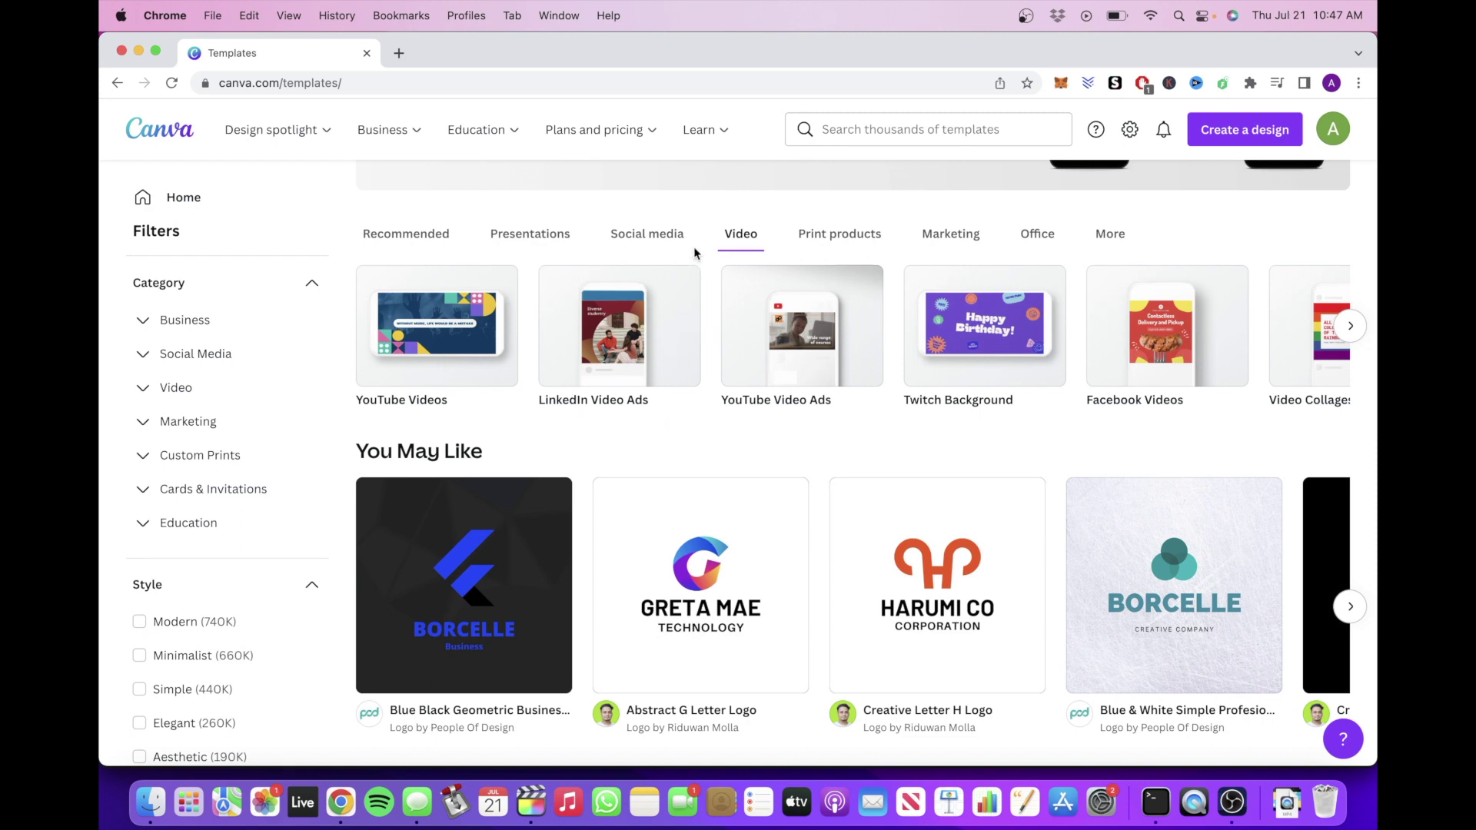
Show the Social media categories, including Instagram Posts, and scroll down to the You May Like row.
scroll(694, 224, "up", 2)
scroll(694, 225, "up", 4)
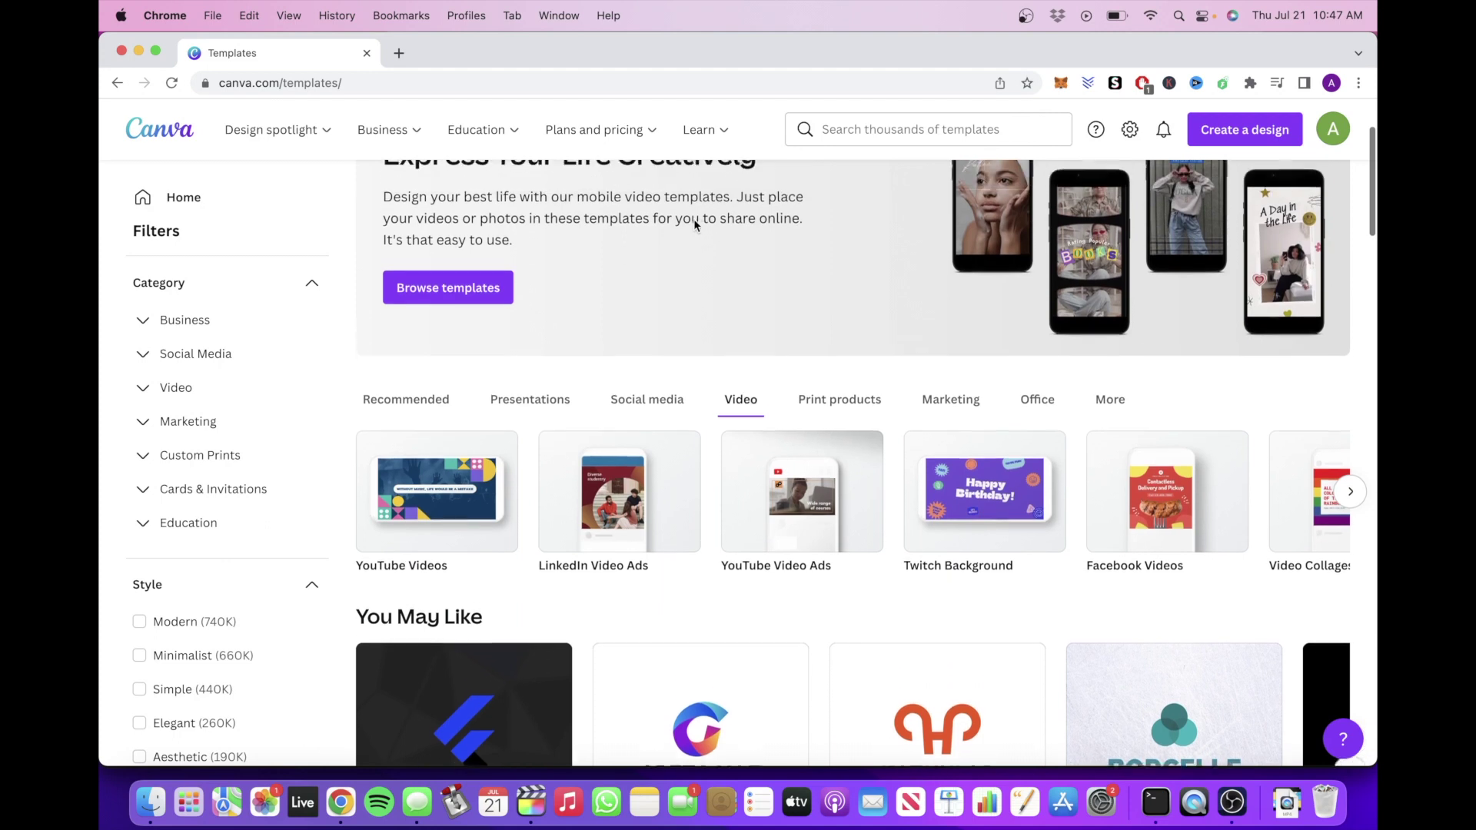
scroll(661, 437, "down", 1)
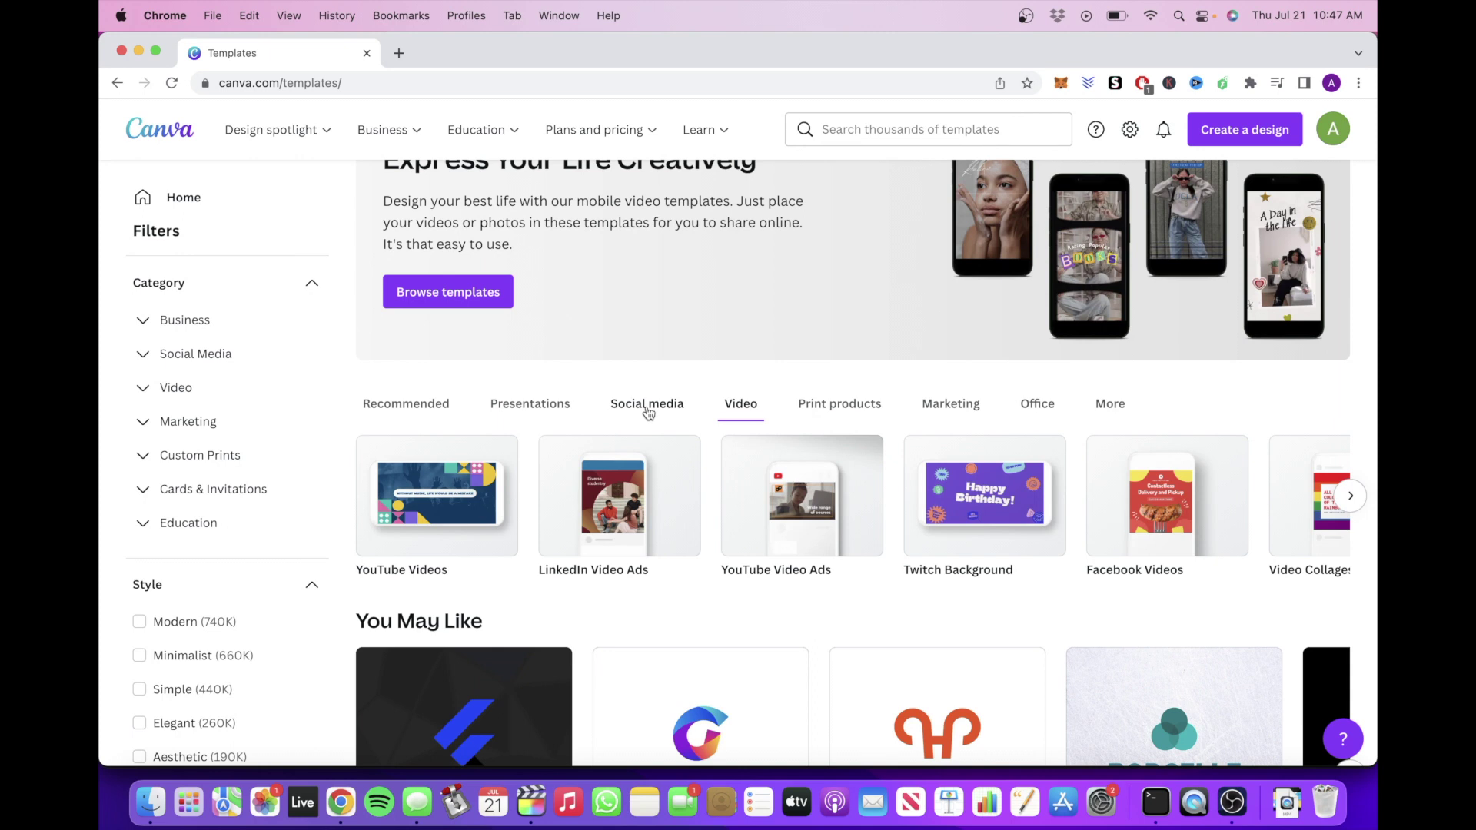
left_click(648, 409)
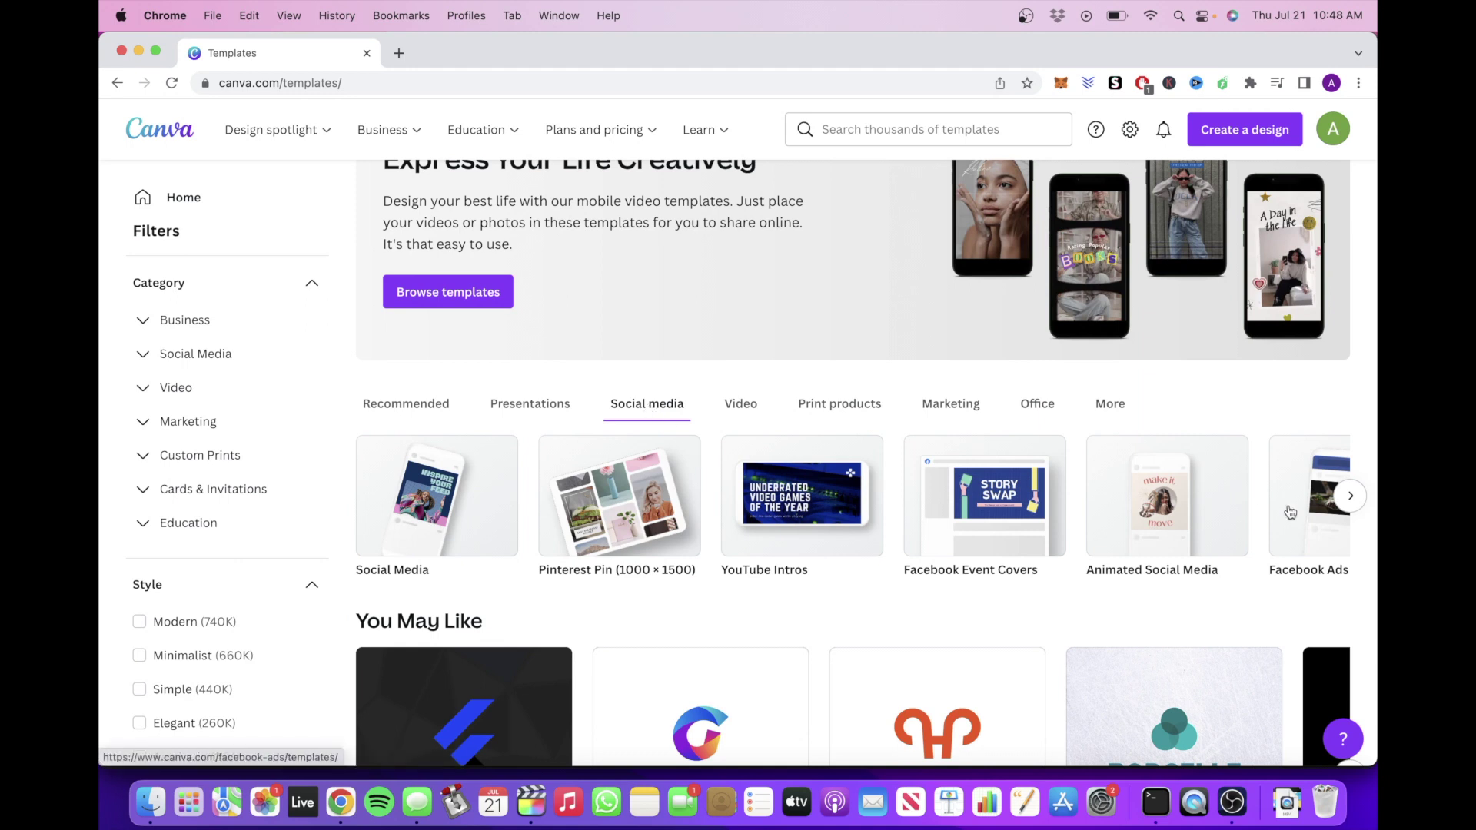
left_click(1351, 497)
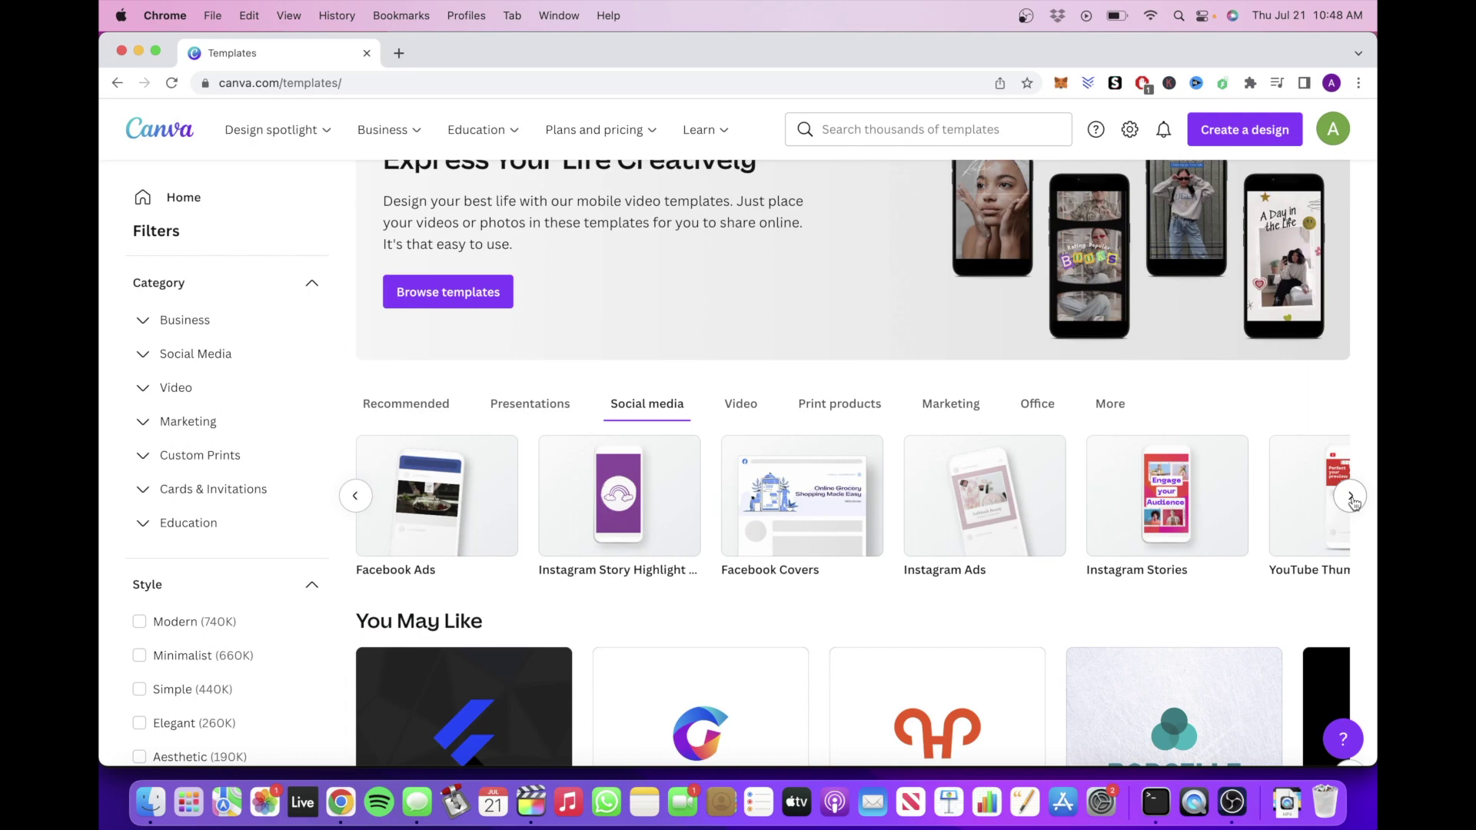
left_click(1351, 496)
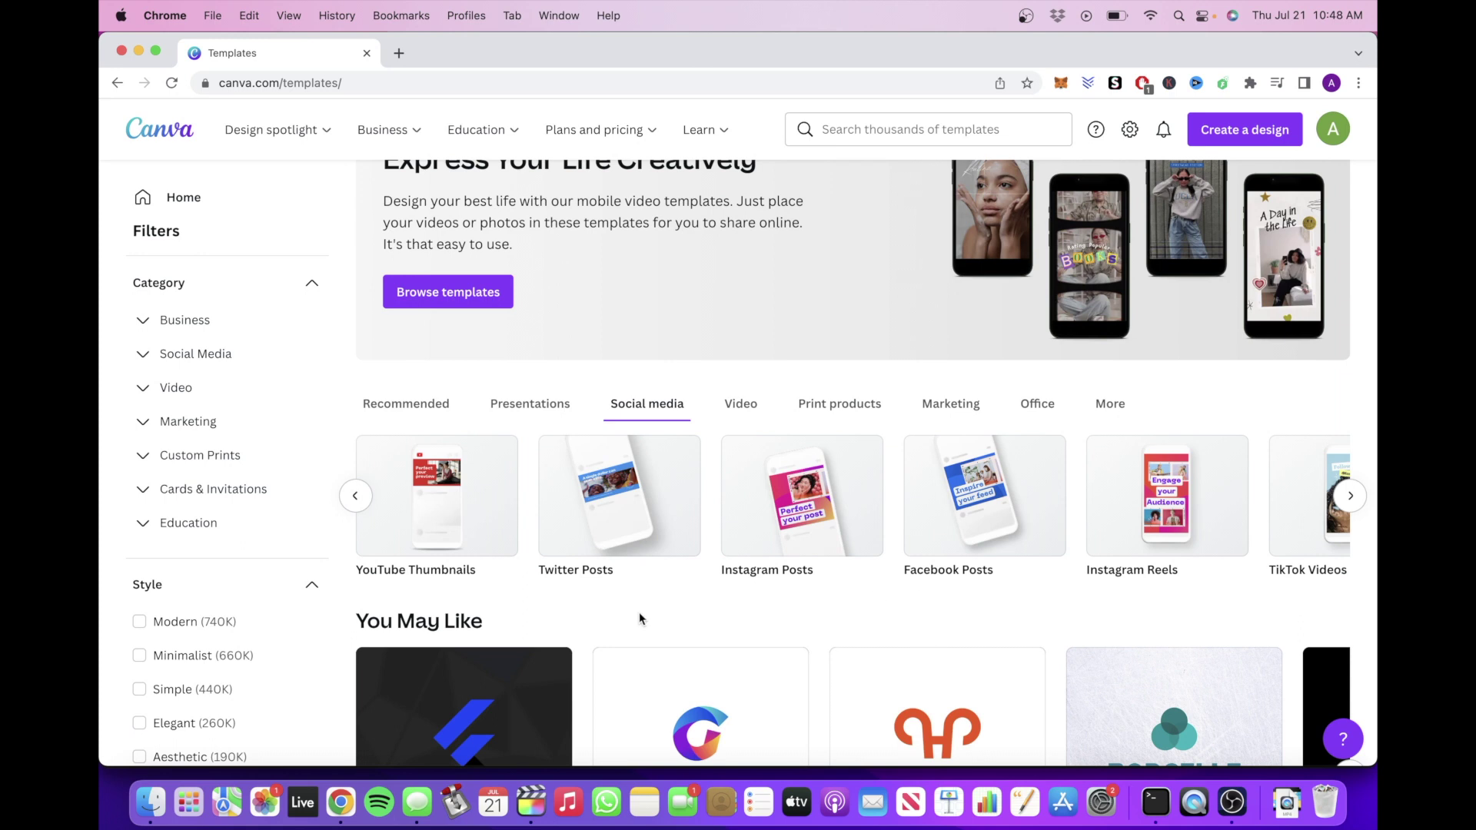
scroll(639, 618, "down", 3)
scroll(682, 497, "down", 2)
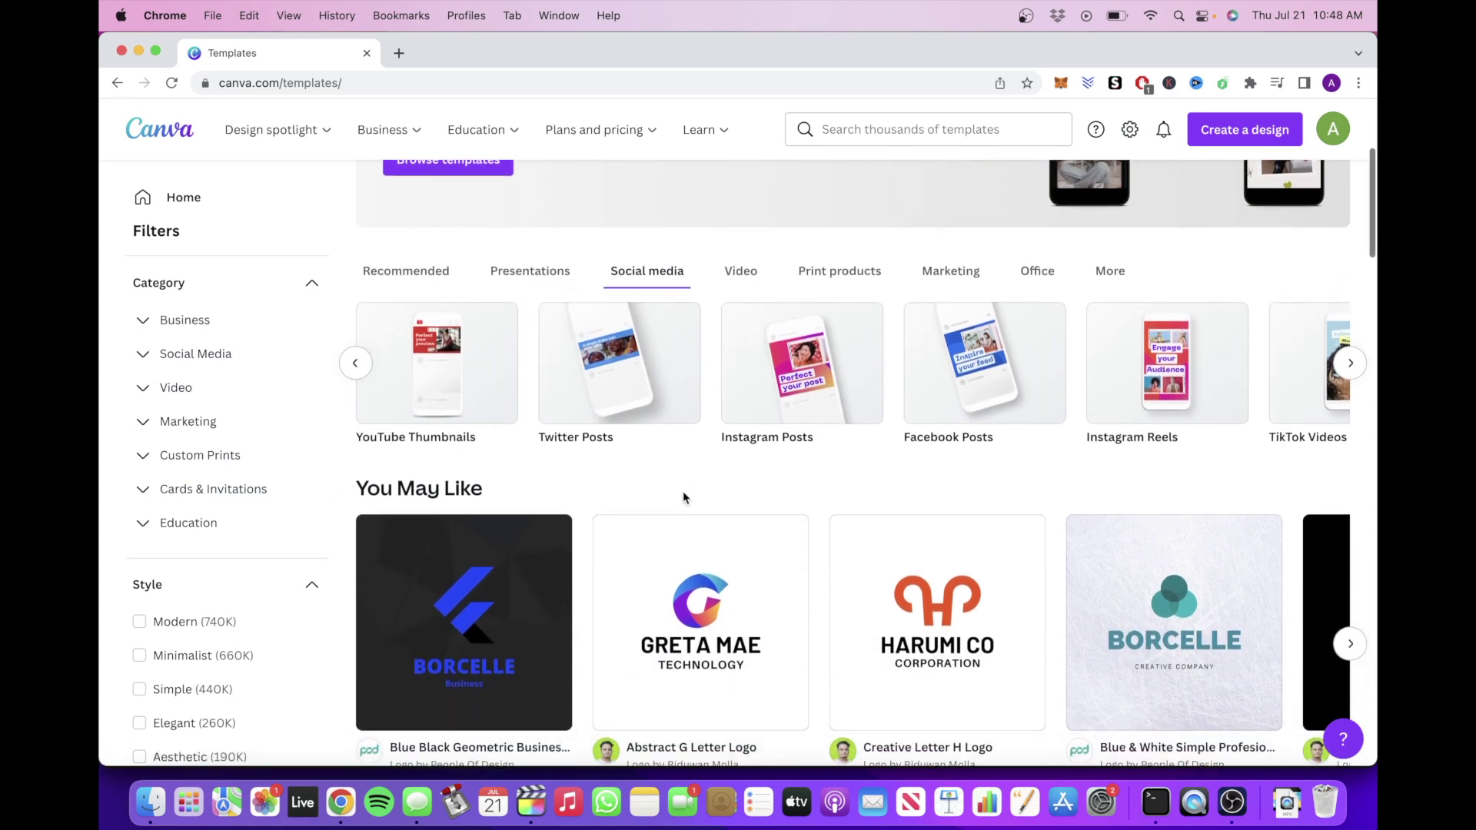
scroll(689, 478, "down", 1)
scroll(701, 436, "down", 1)
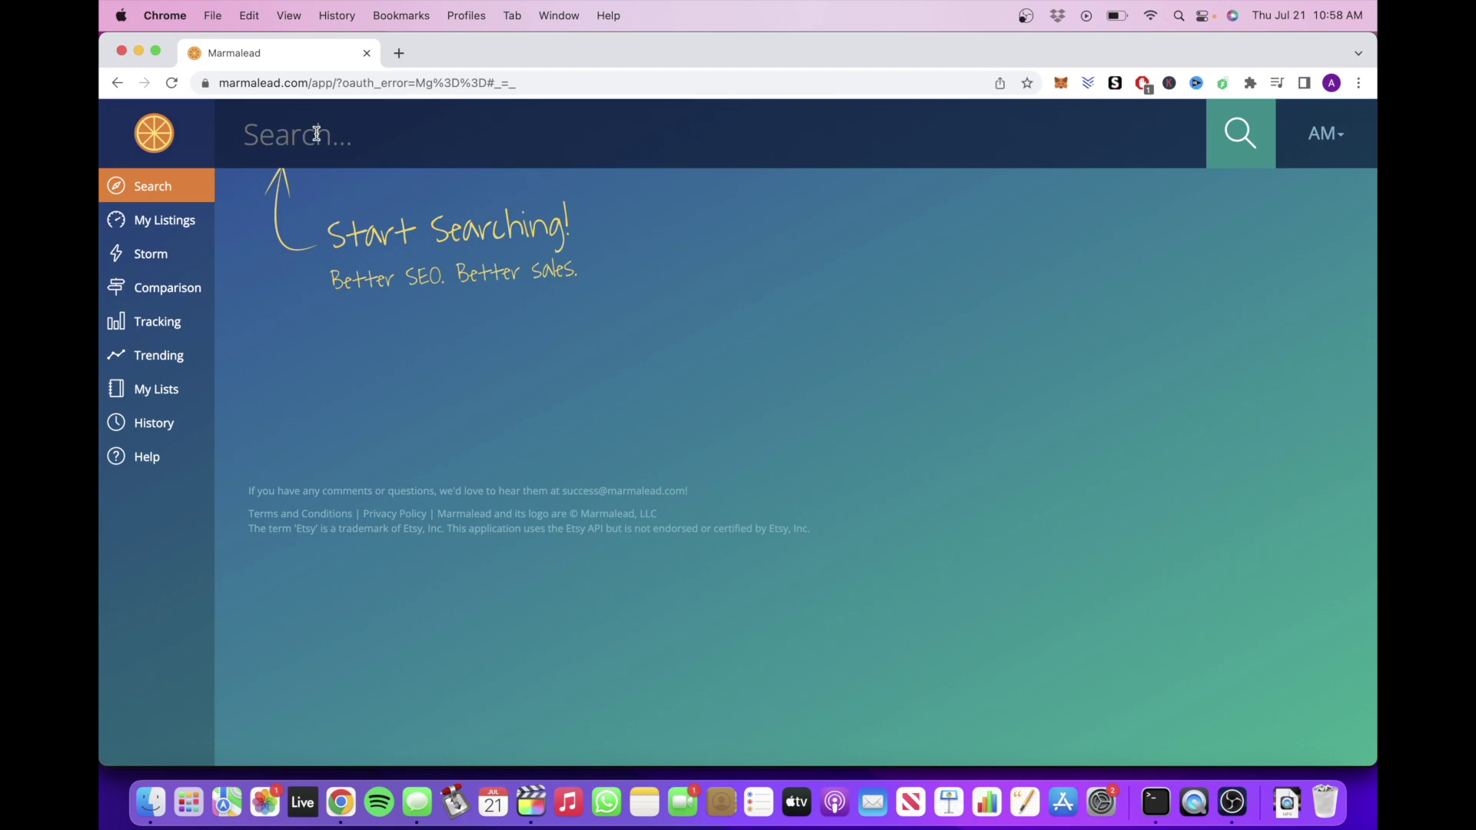
Run a Marmalead keyword search for 'instagram template'.
type("instagram template")
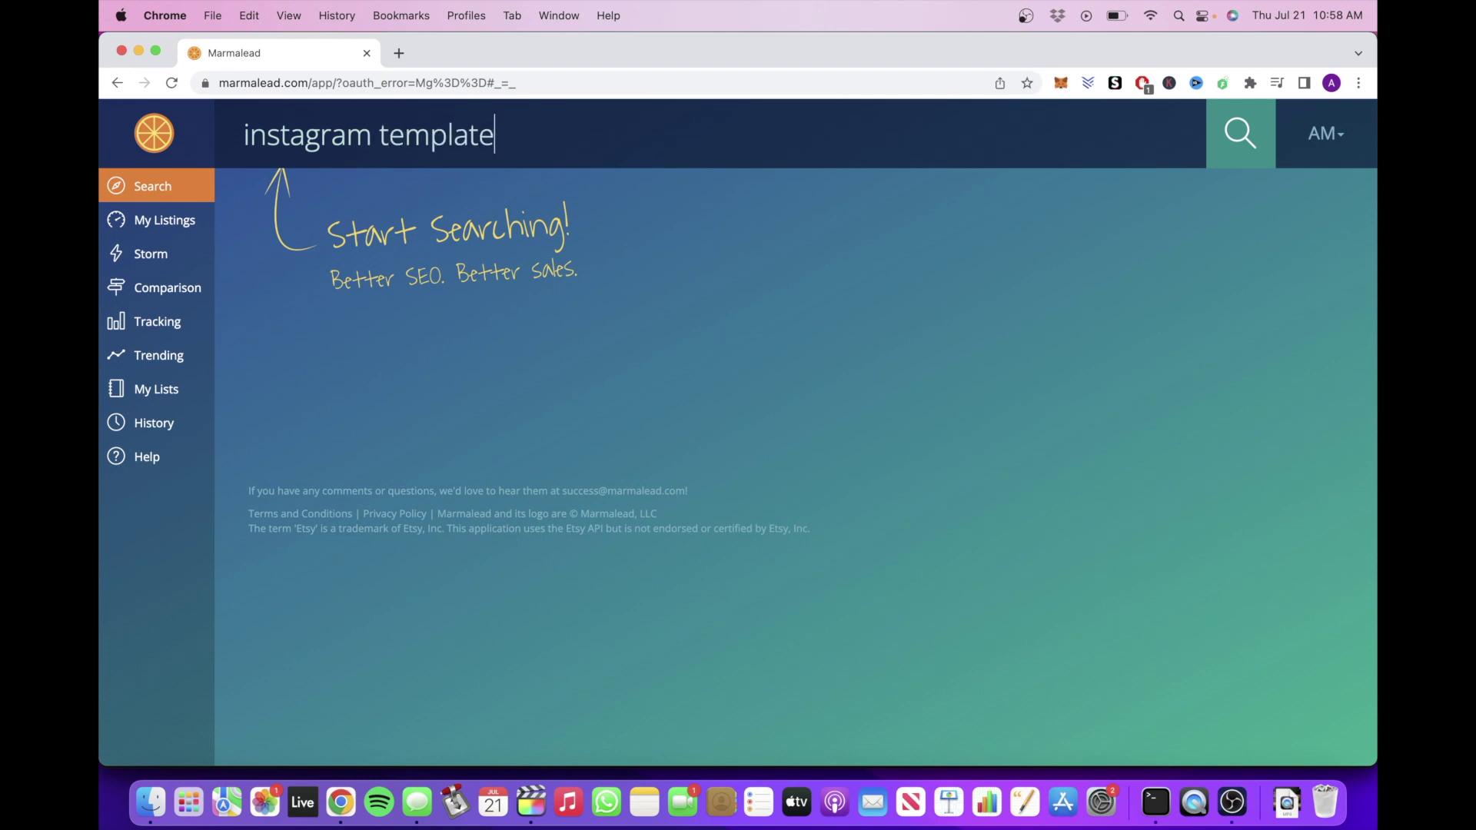
key("Return")
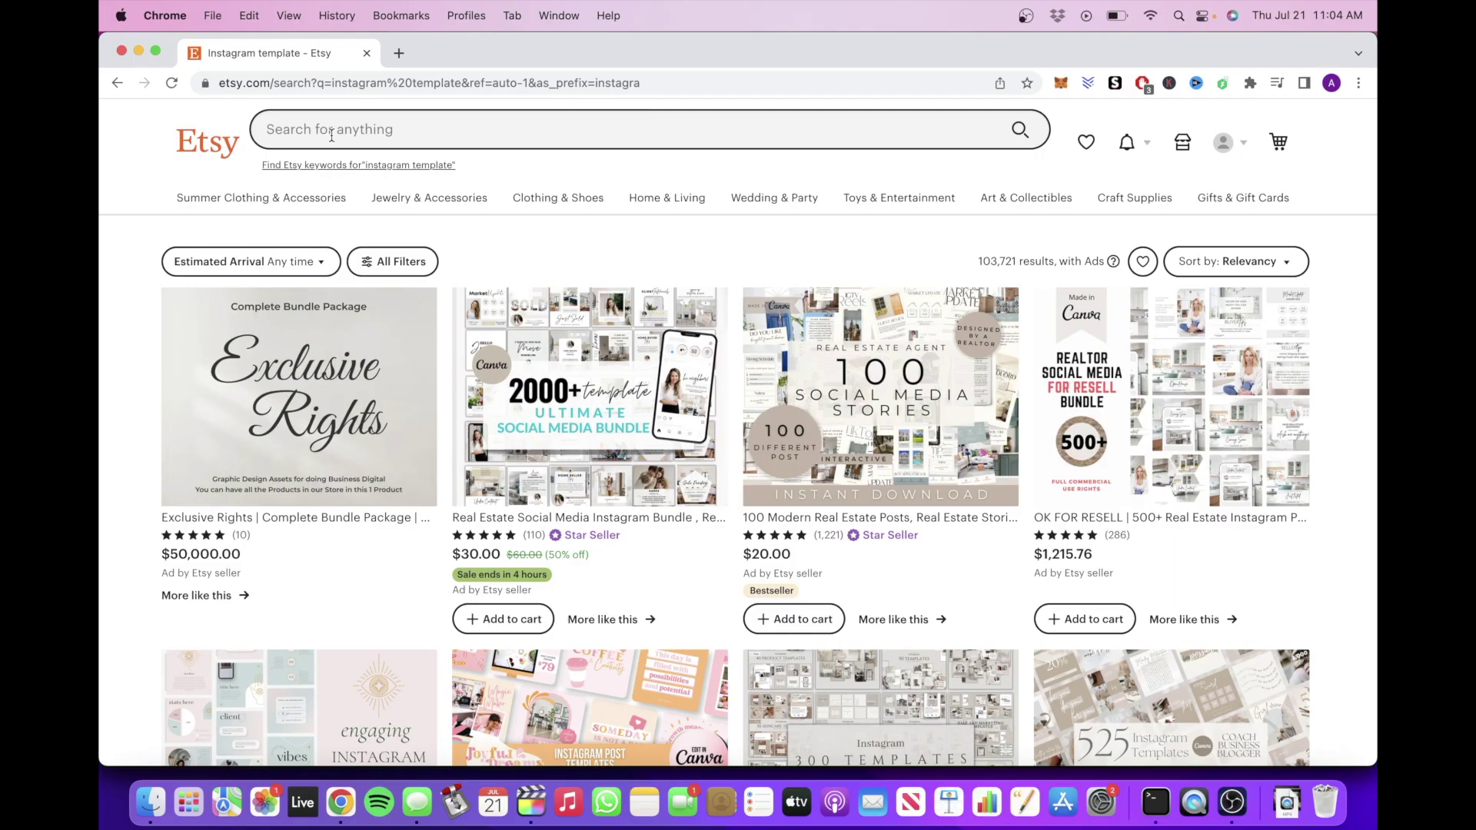
Search Etsy for 'fitness instagram template' and open the 350 Fitness Instagram Post Templates listing.
left_click(321, 131)
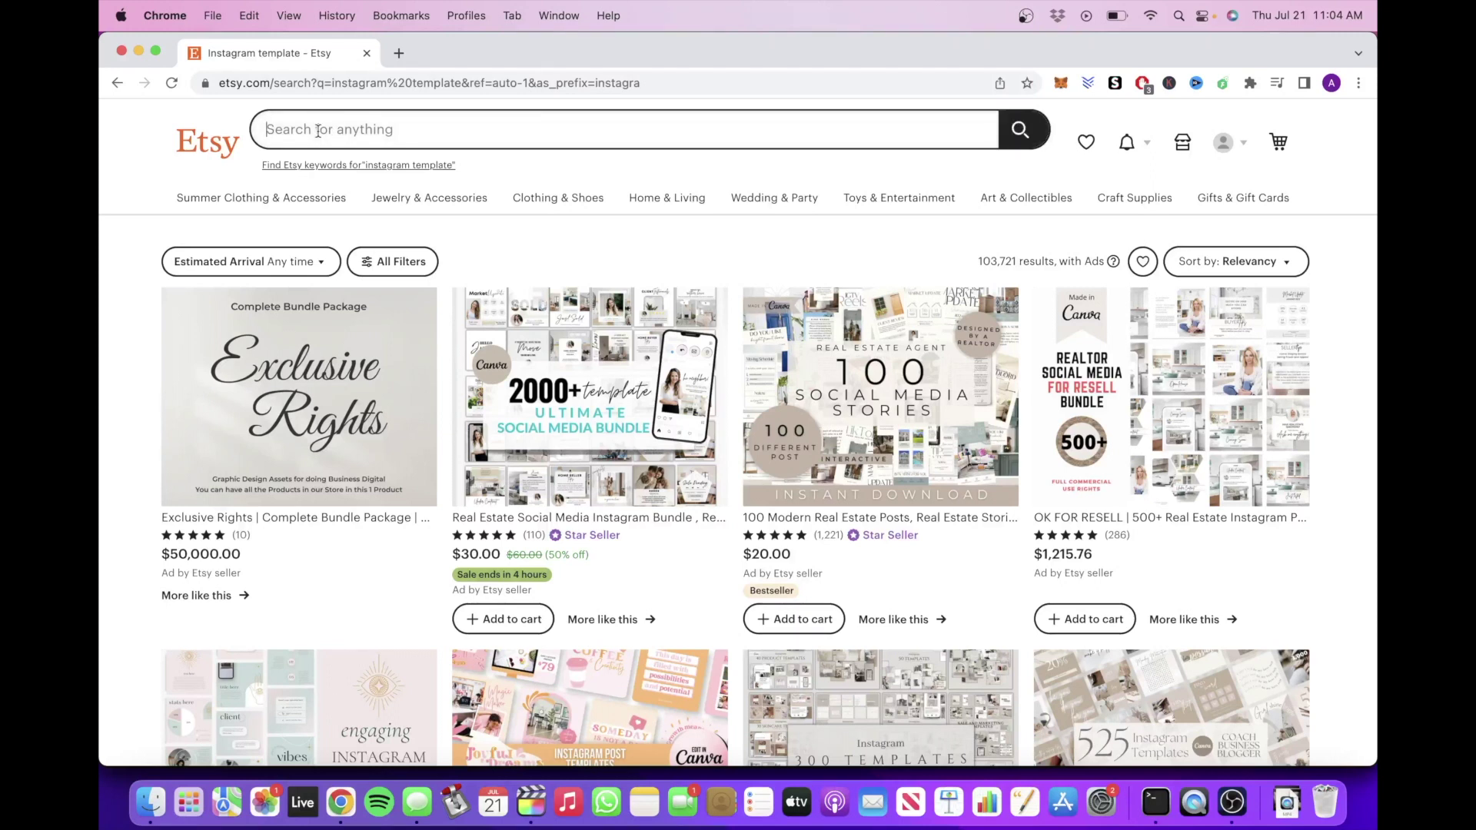
type("fitness instagram ")
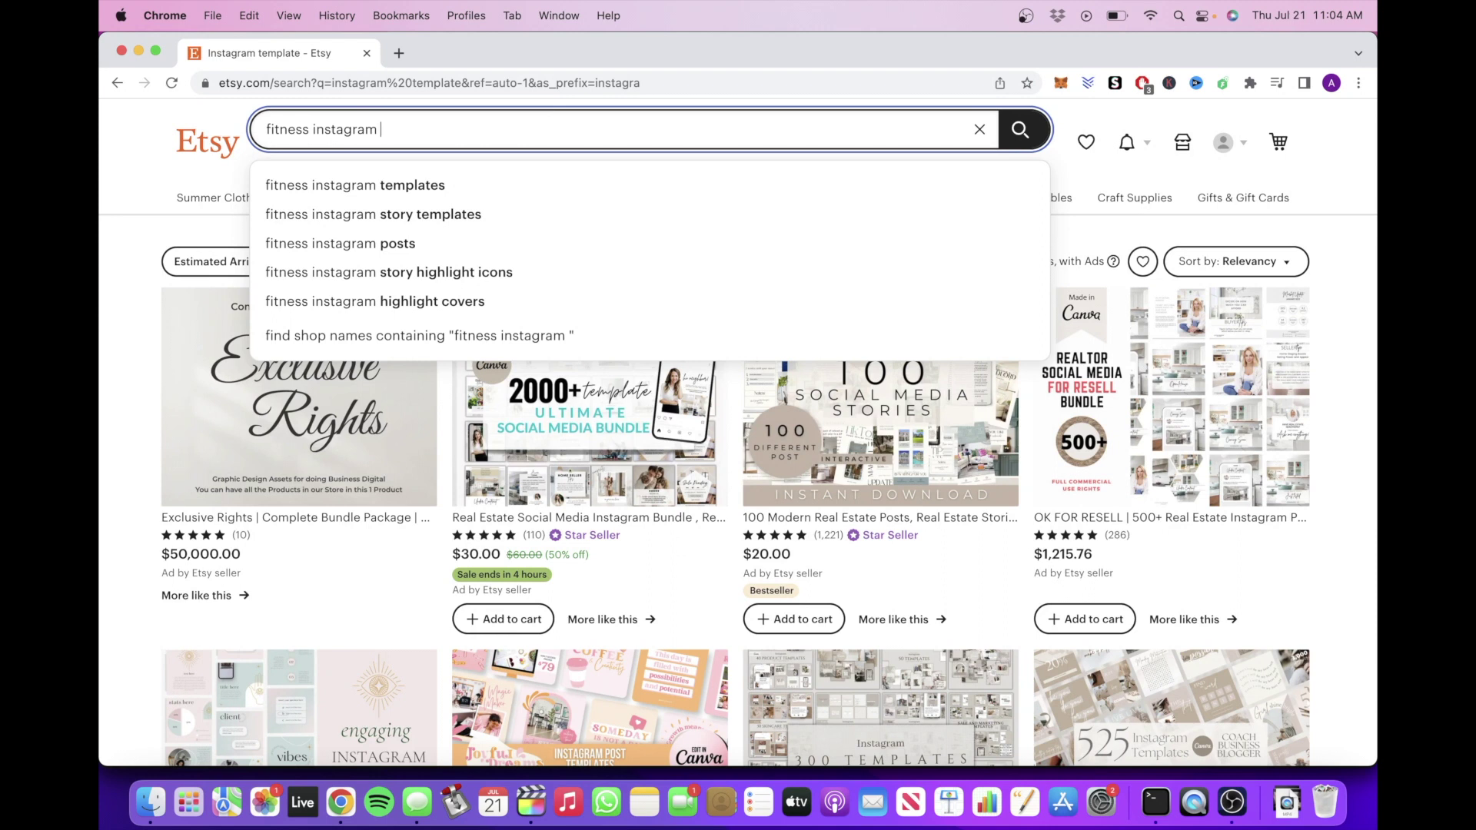
type("tmplate")
key("Return")
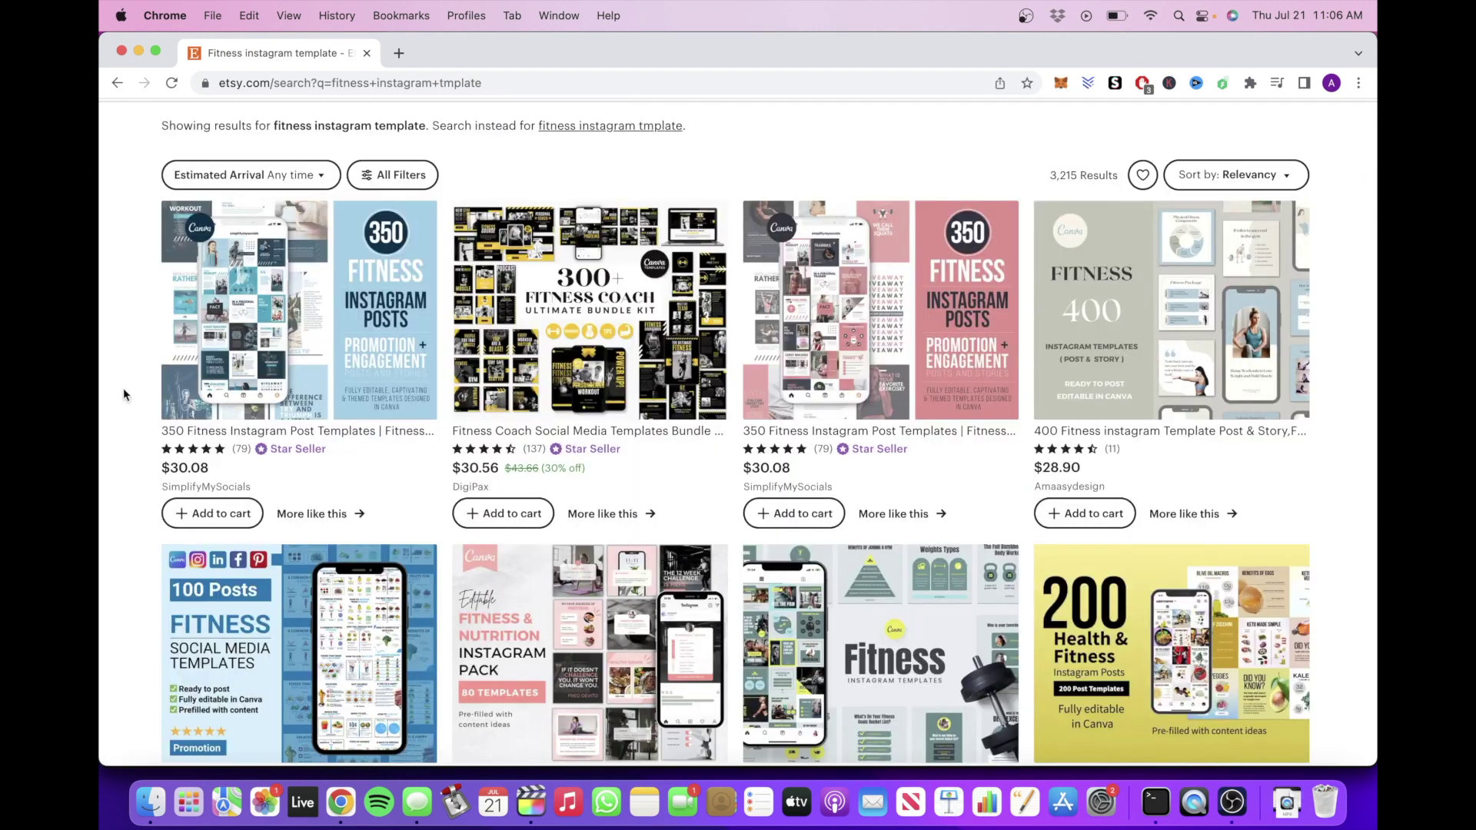
left_click(308, 338)
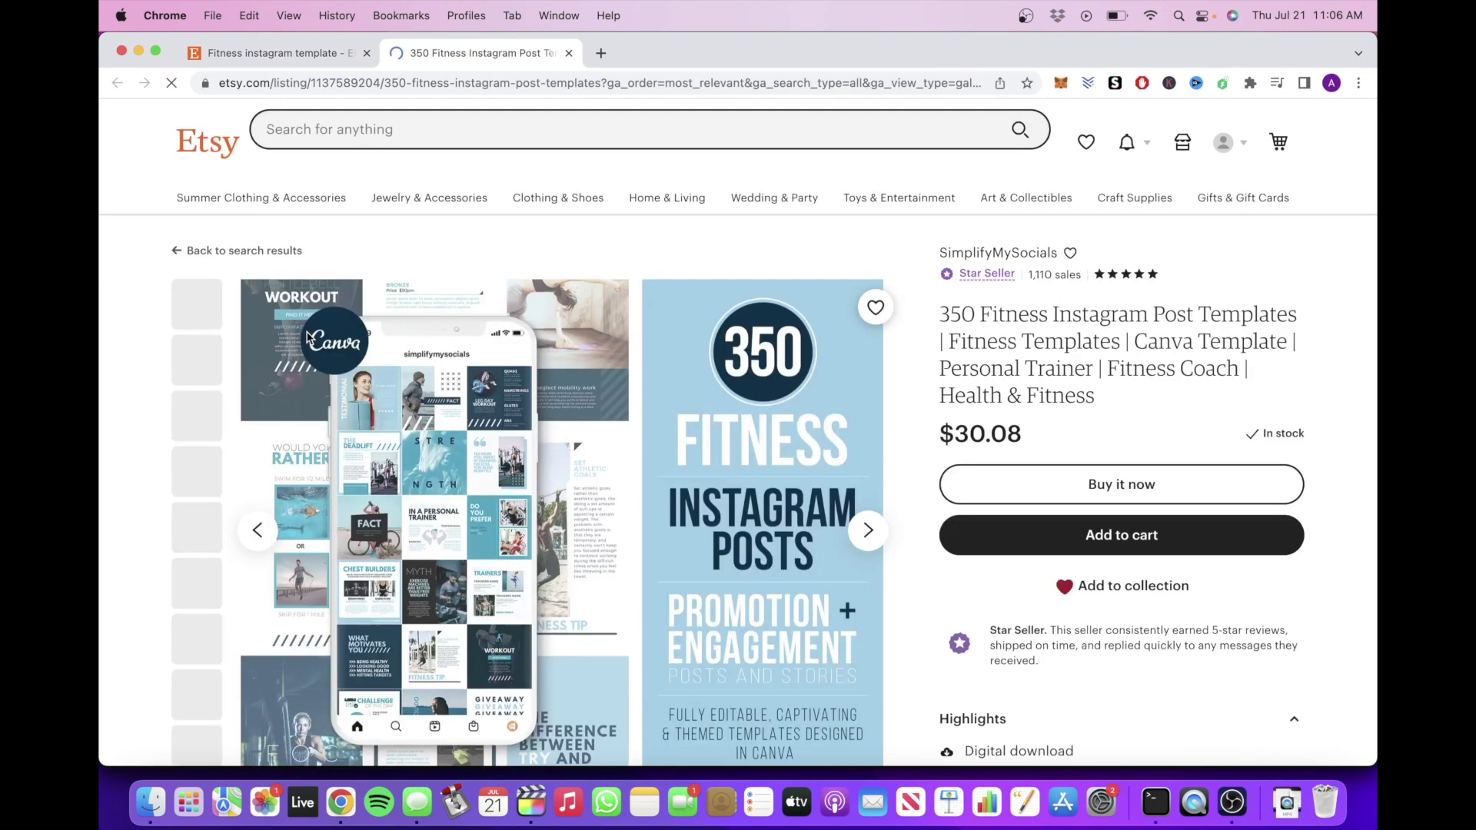
Scroll down to the listing's reviews and sort them by Newest.
scroll(828, 366, "down", 1)
scroll(828, 366, "down", 5)
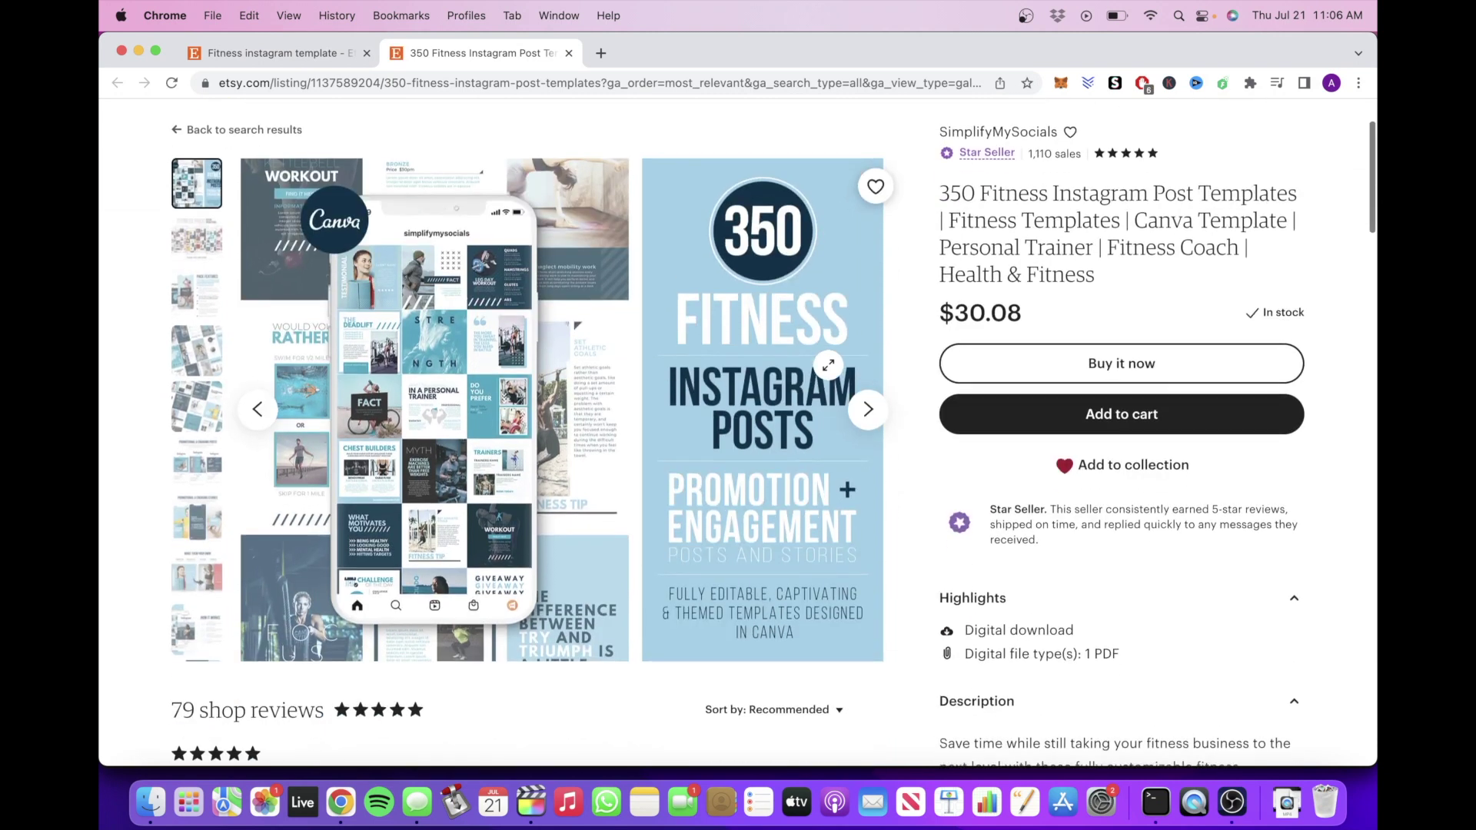
scroll(828, 366, "down", 4)
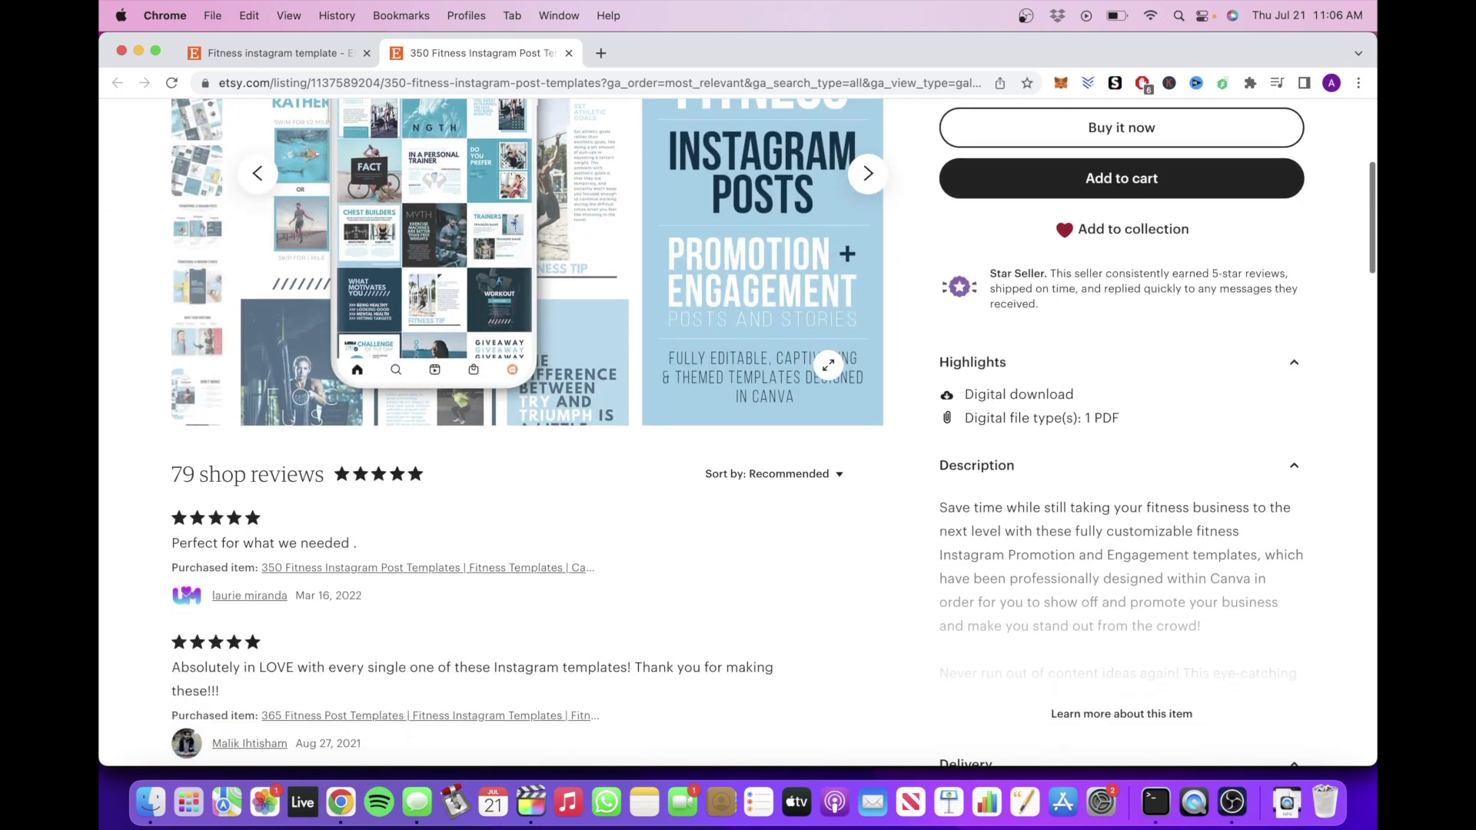
left_click_drag(171, 343, 466, 361)
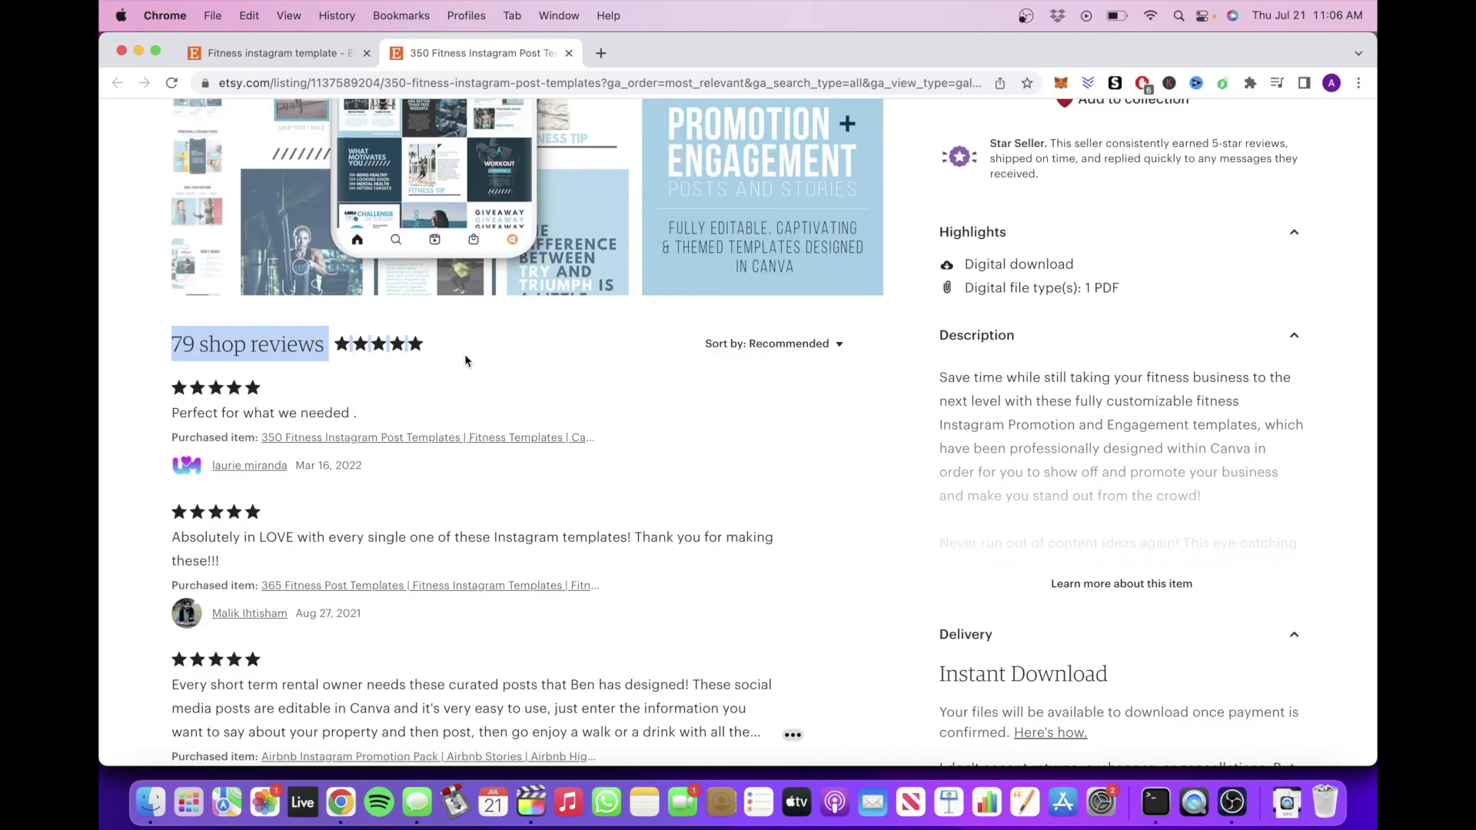
left_click(836, 344)
left_click(745, 422)
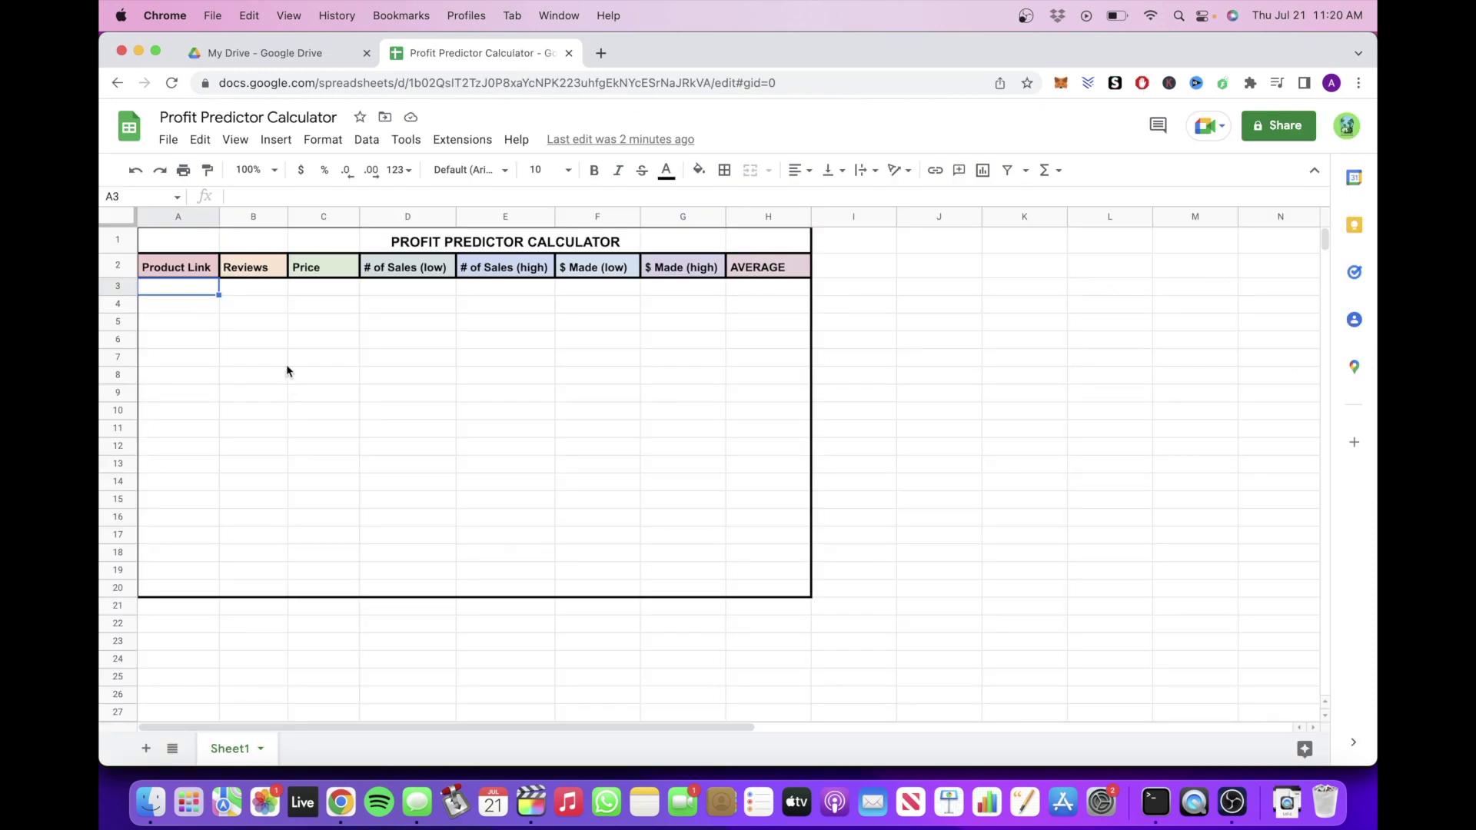
Enter 4 reviews in B3 and a $30 price in C3.
left_click(243, 292)
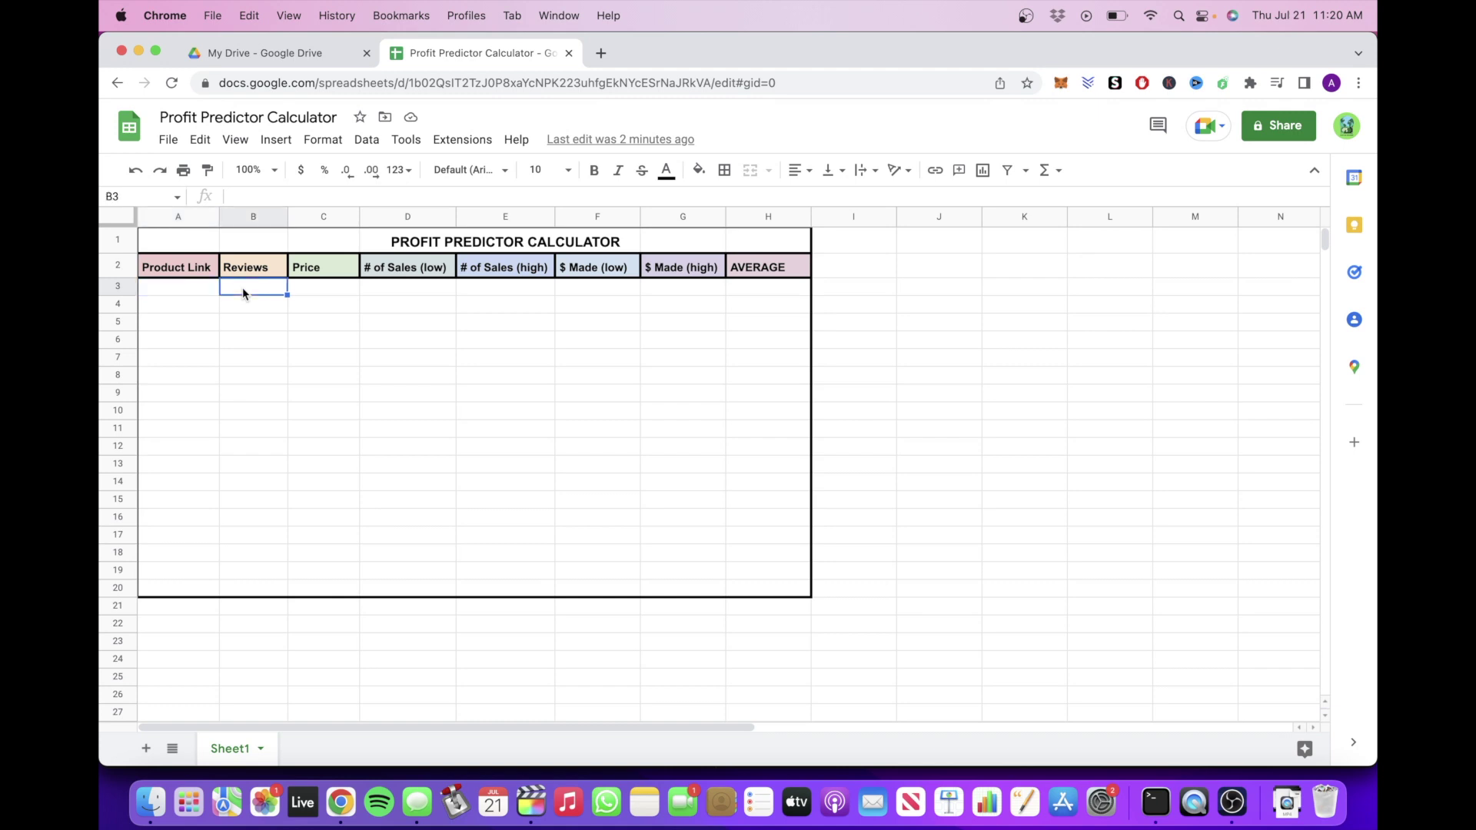
type("4")
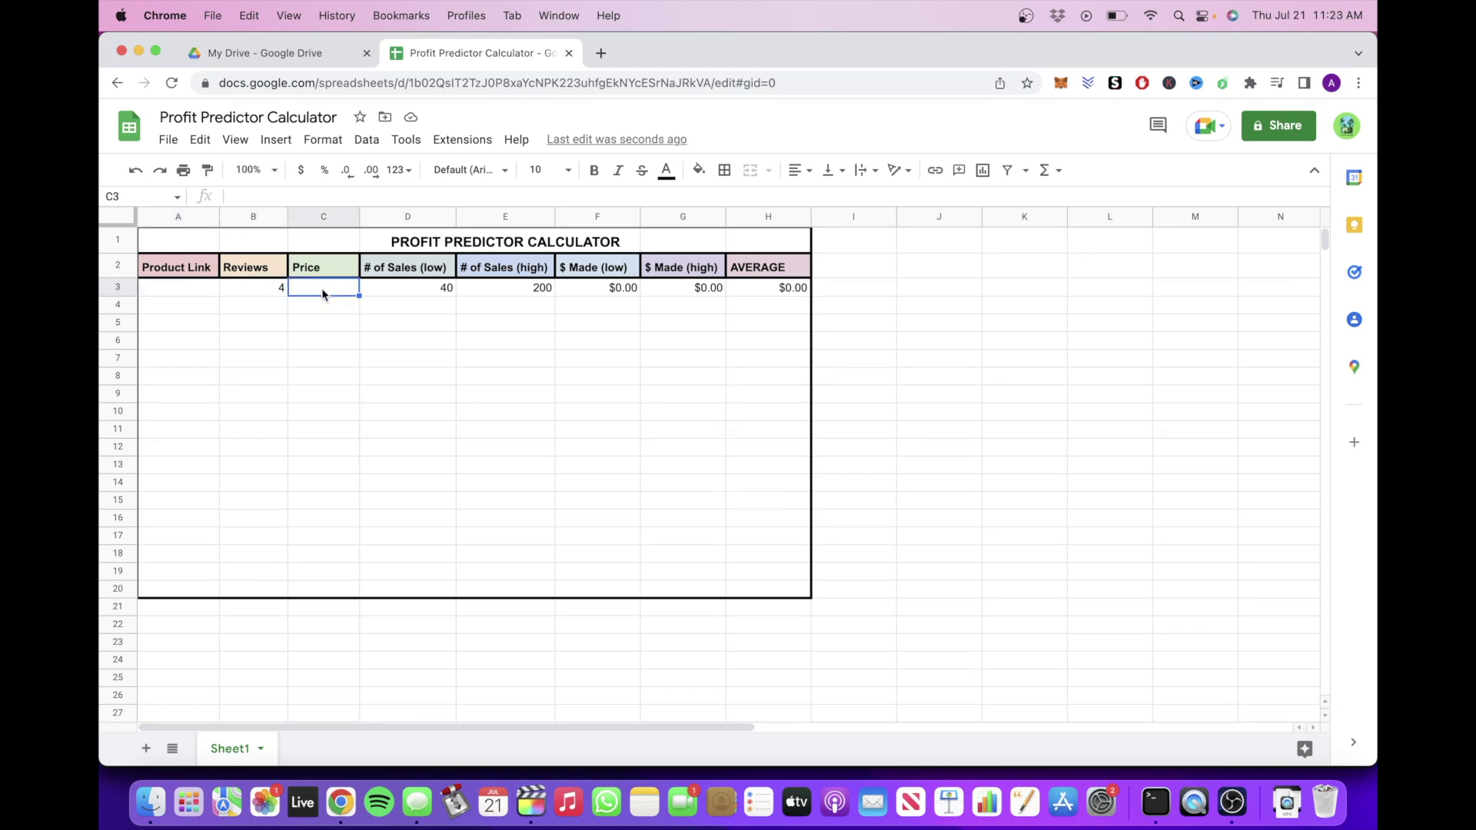
type("$3")
type("0")
key("Return")
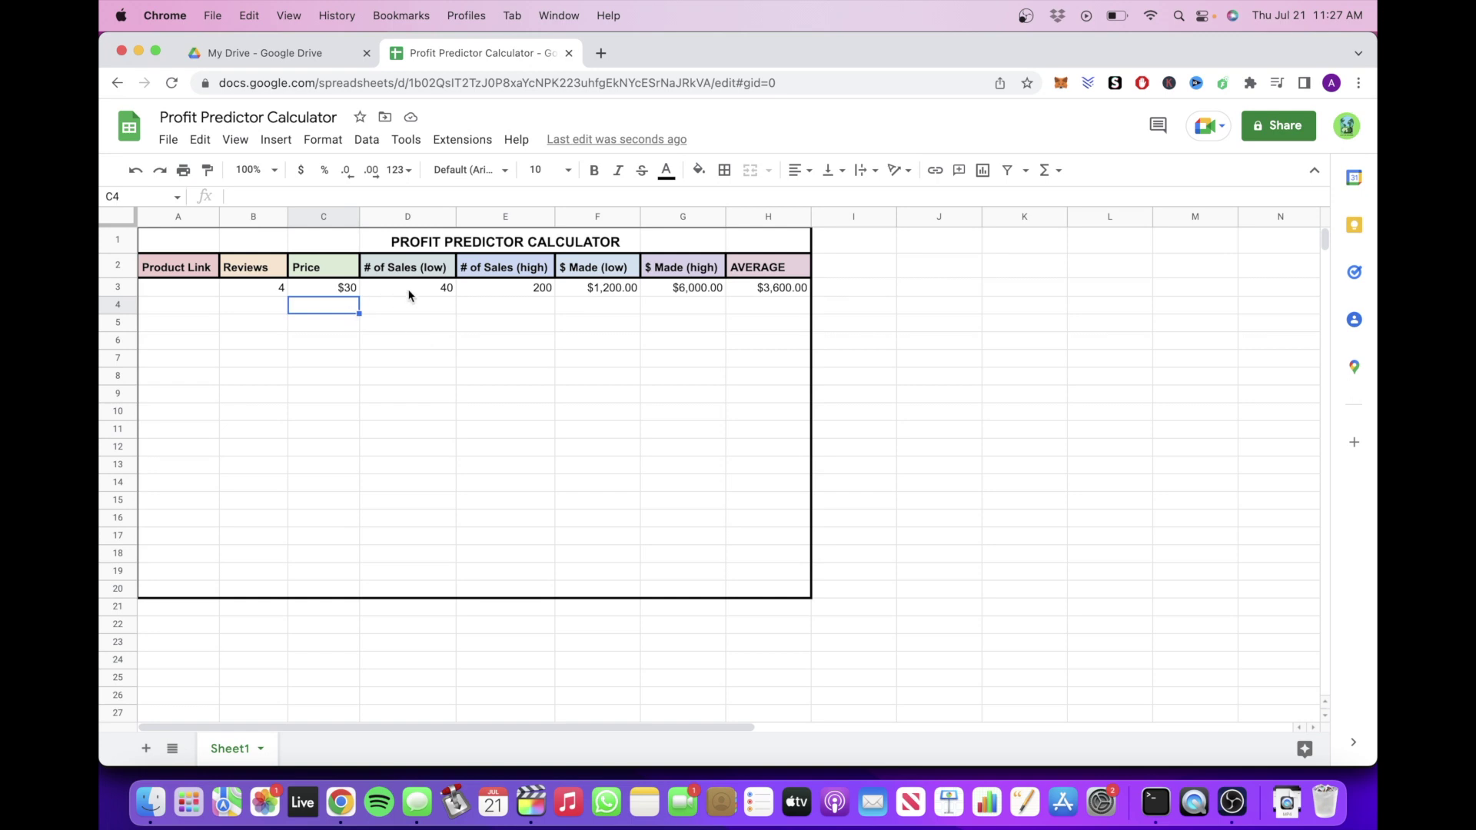
Check the calculated sales and earnings in E3 to G3 and the $3,600.00 average in H3.
left_click(503, 293)
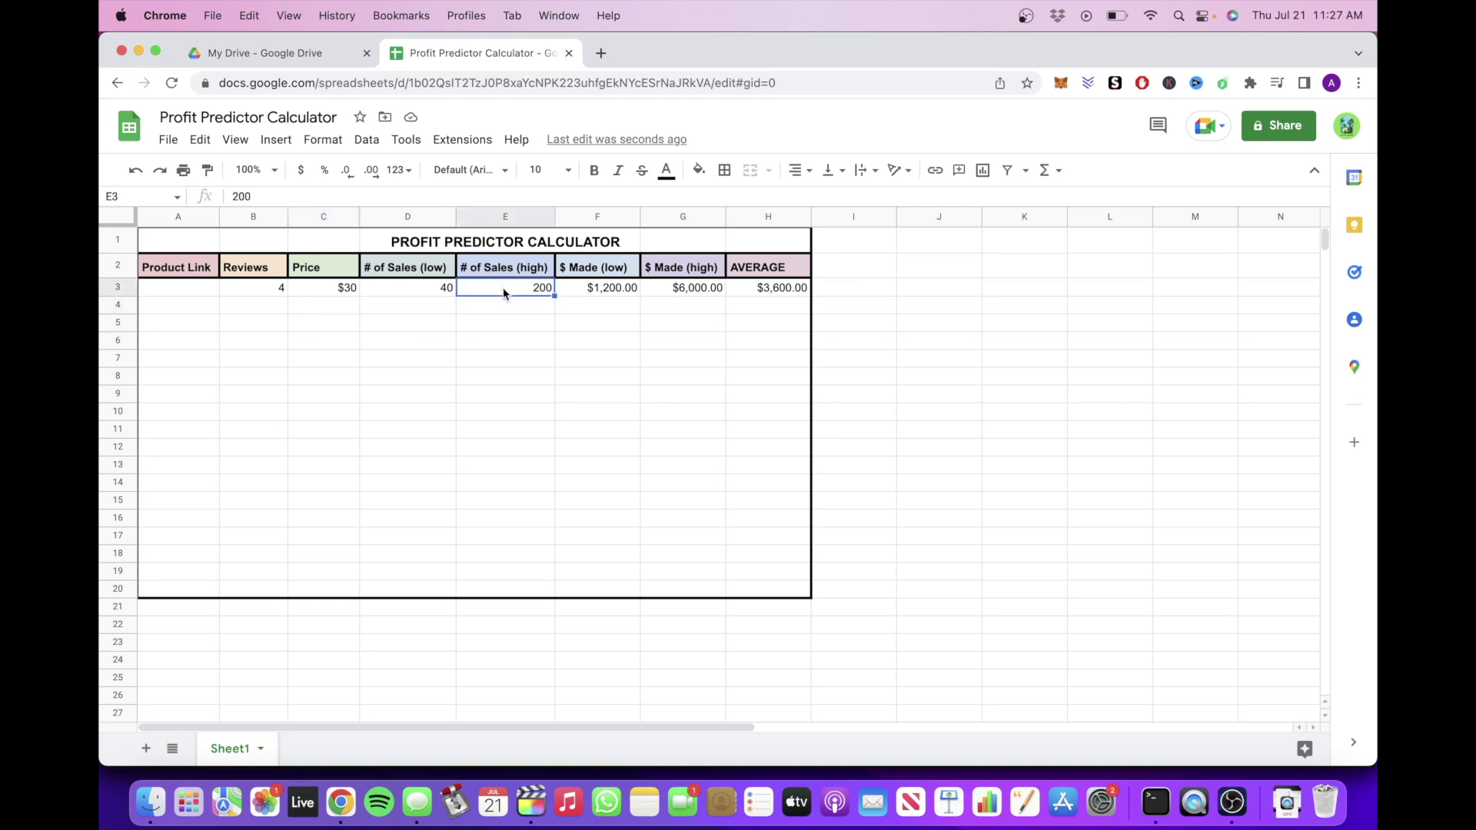
left_click(572, 293)
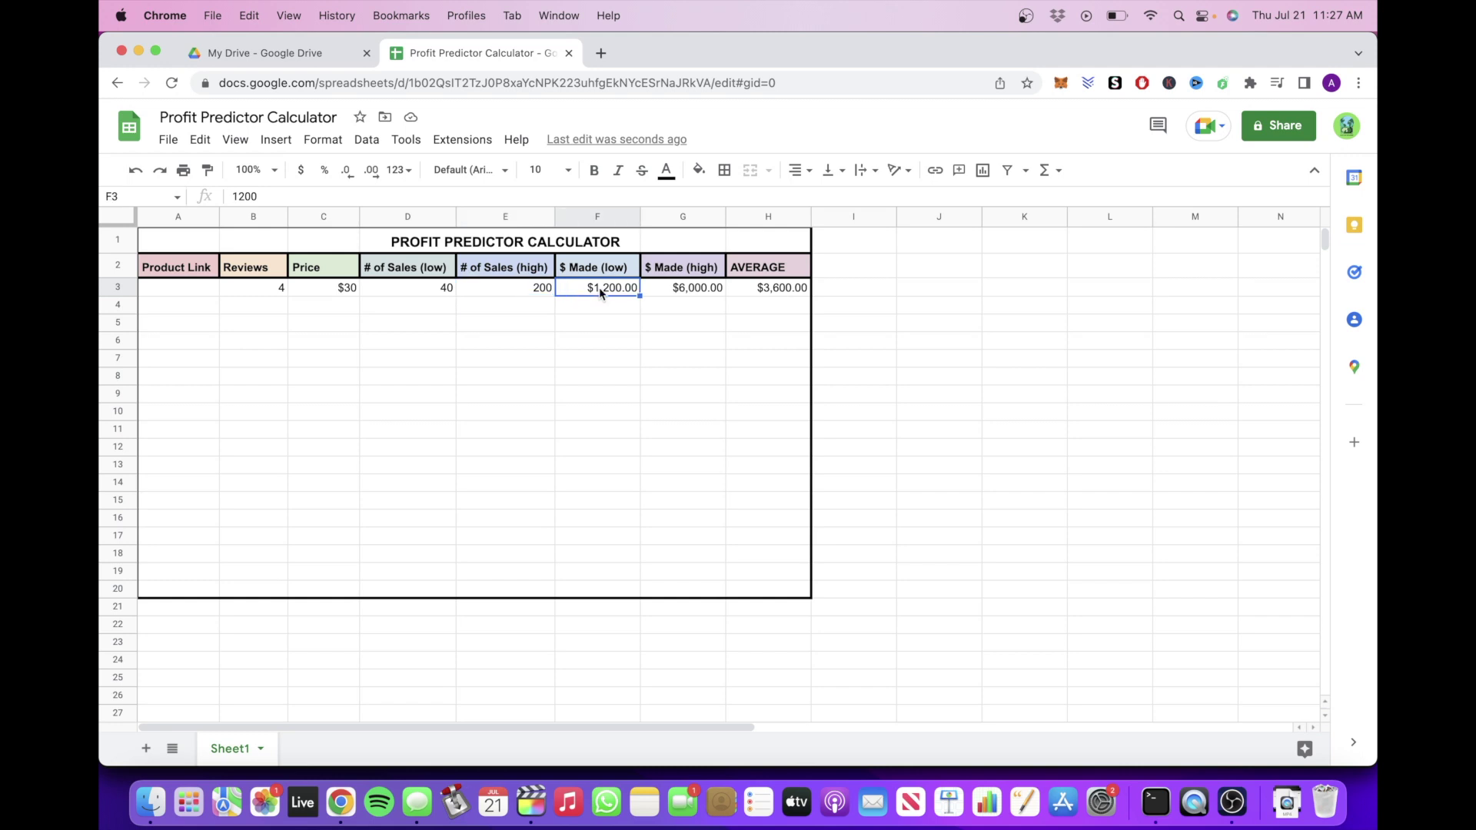
left_click(660, 294)
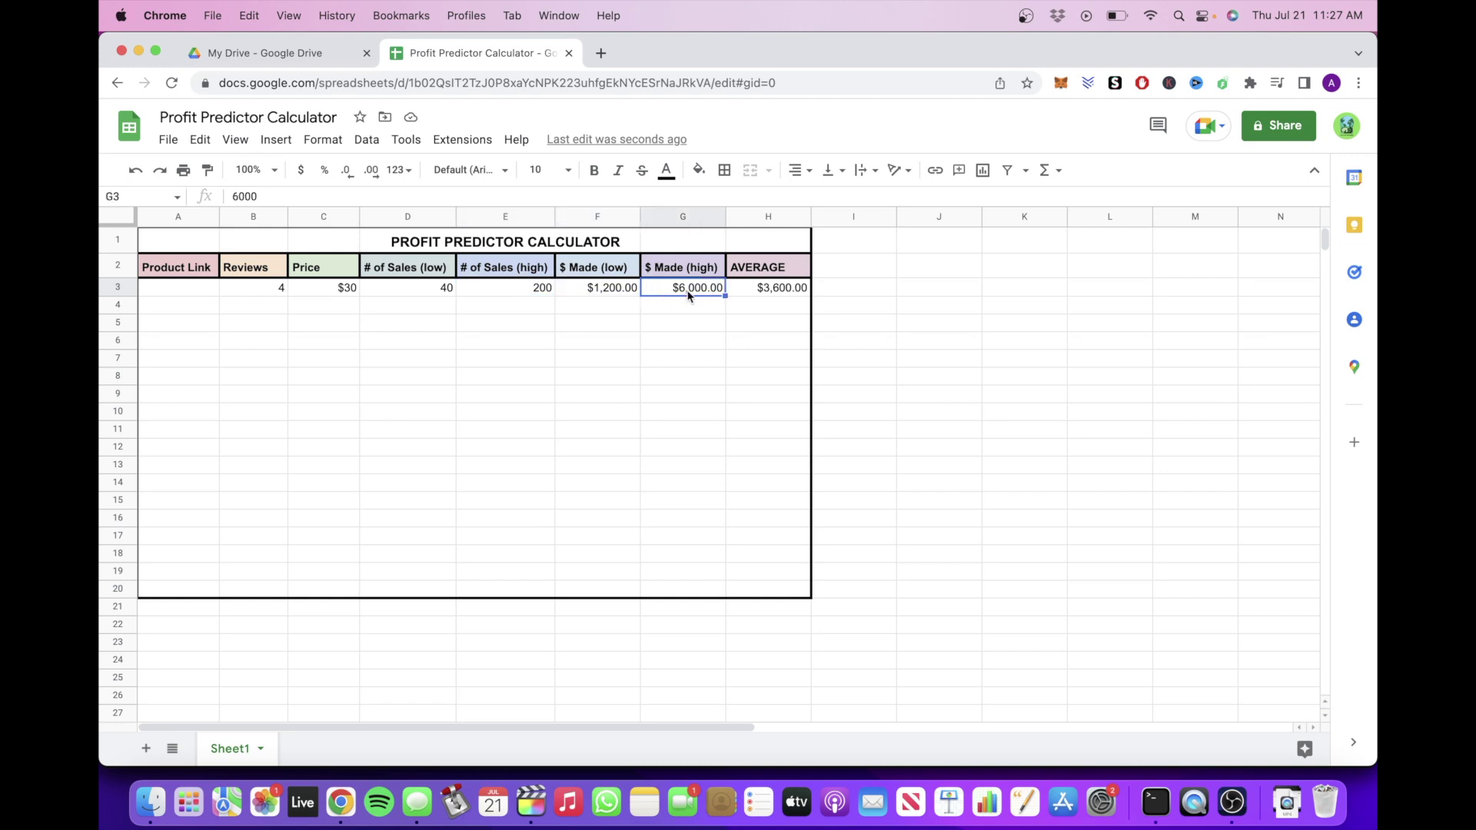
left_click(750, 293)
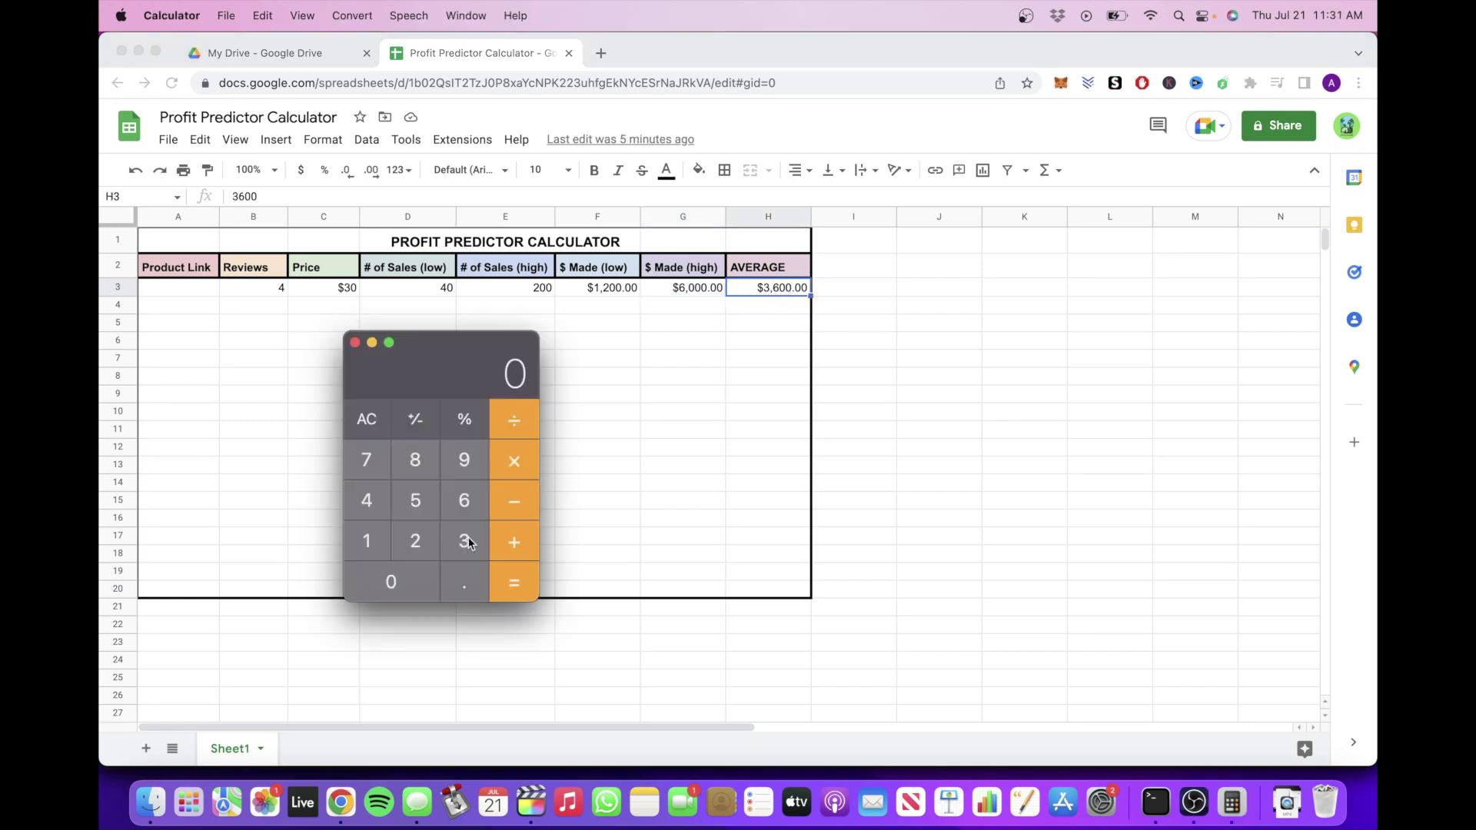
Compute 3600 ÷ 2 in Calculator, giving 1800.
left_click(464, 540)
left_click(464, 500)
double_click(399, 595)
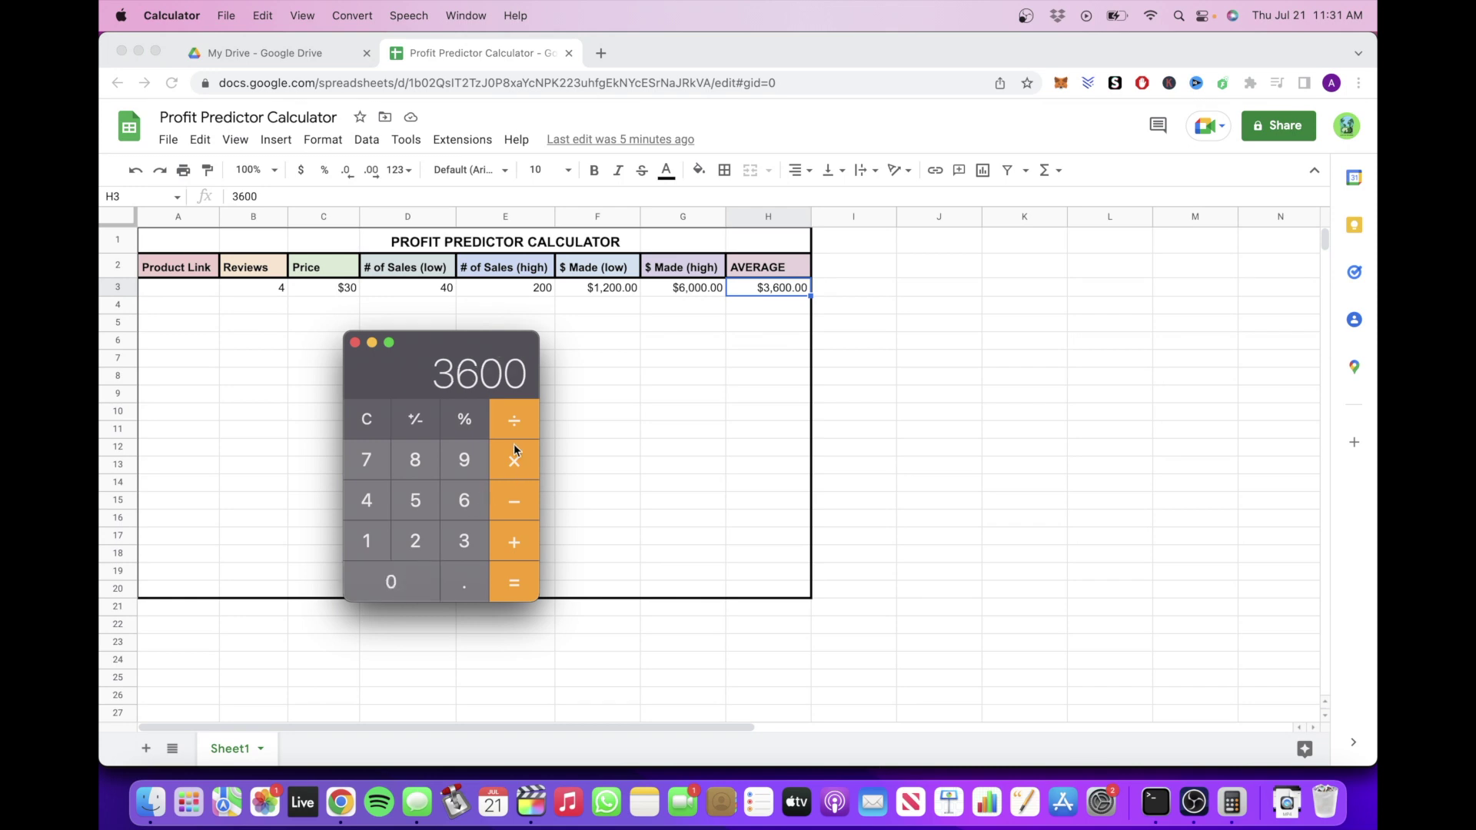
left_click(514, 453)
left_click(415, 541)
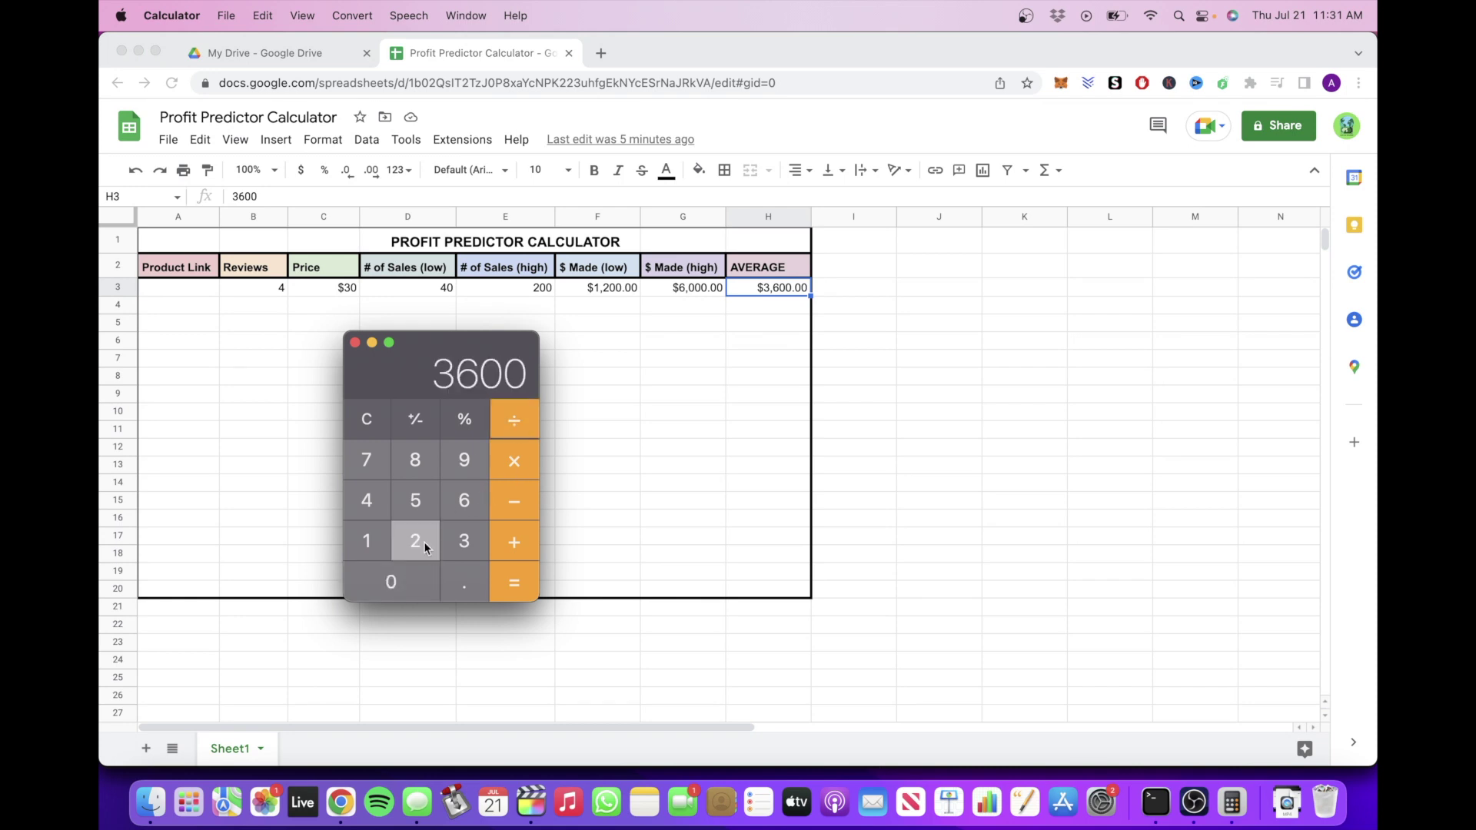
left_click(512, 588)
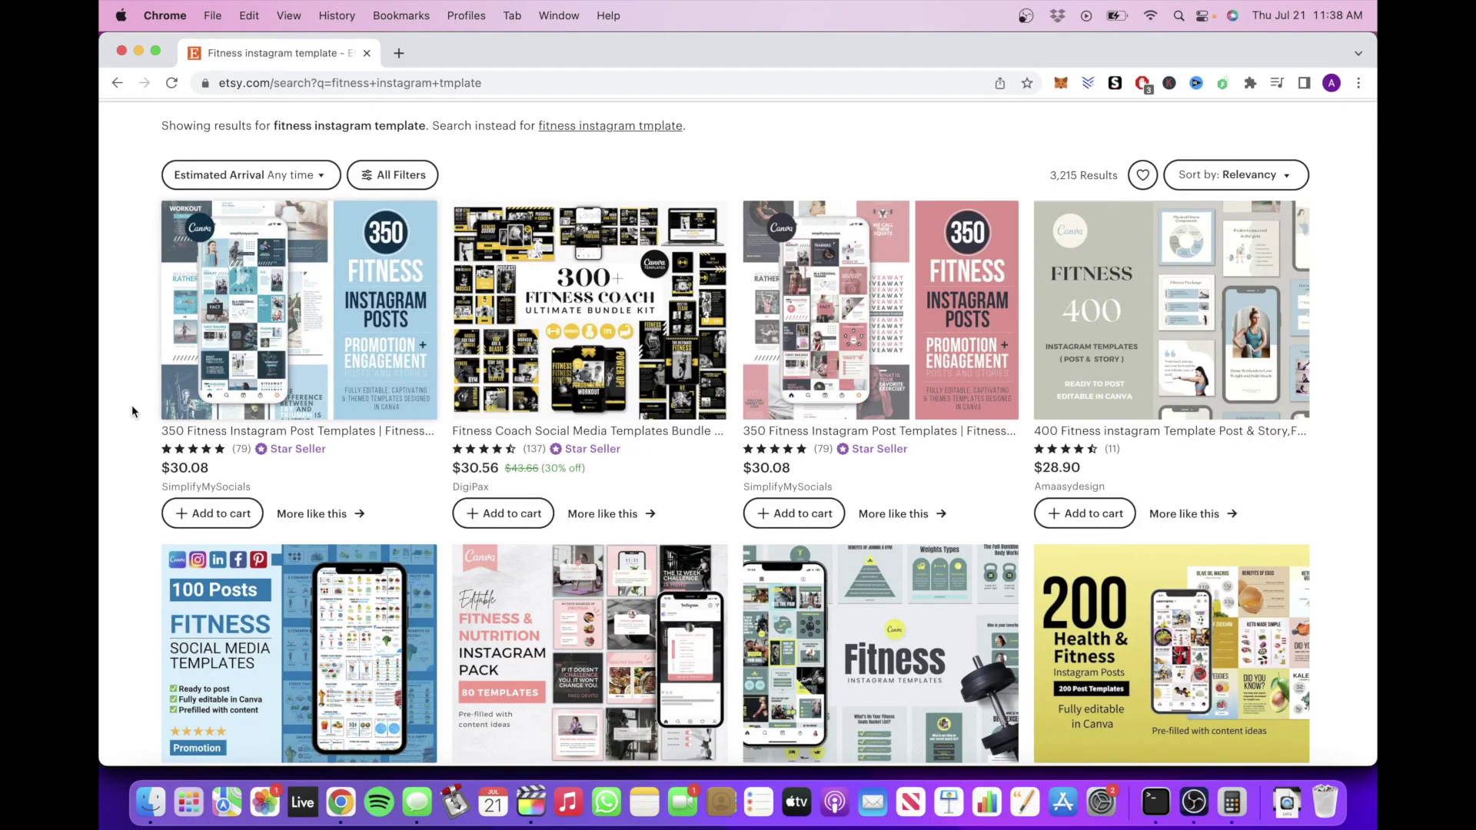
scroll(131, 404, "down", 5)
scroll(132, 410, "down", 6)
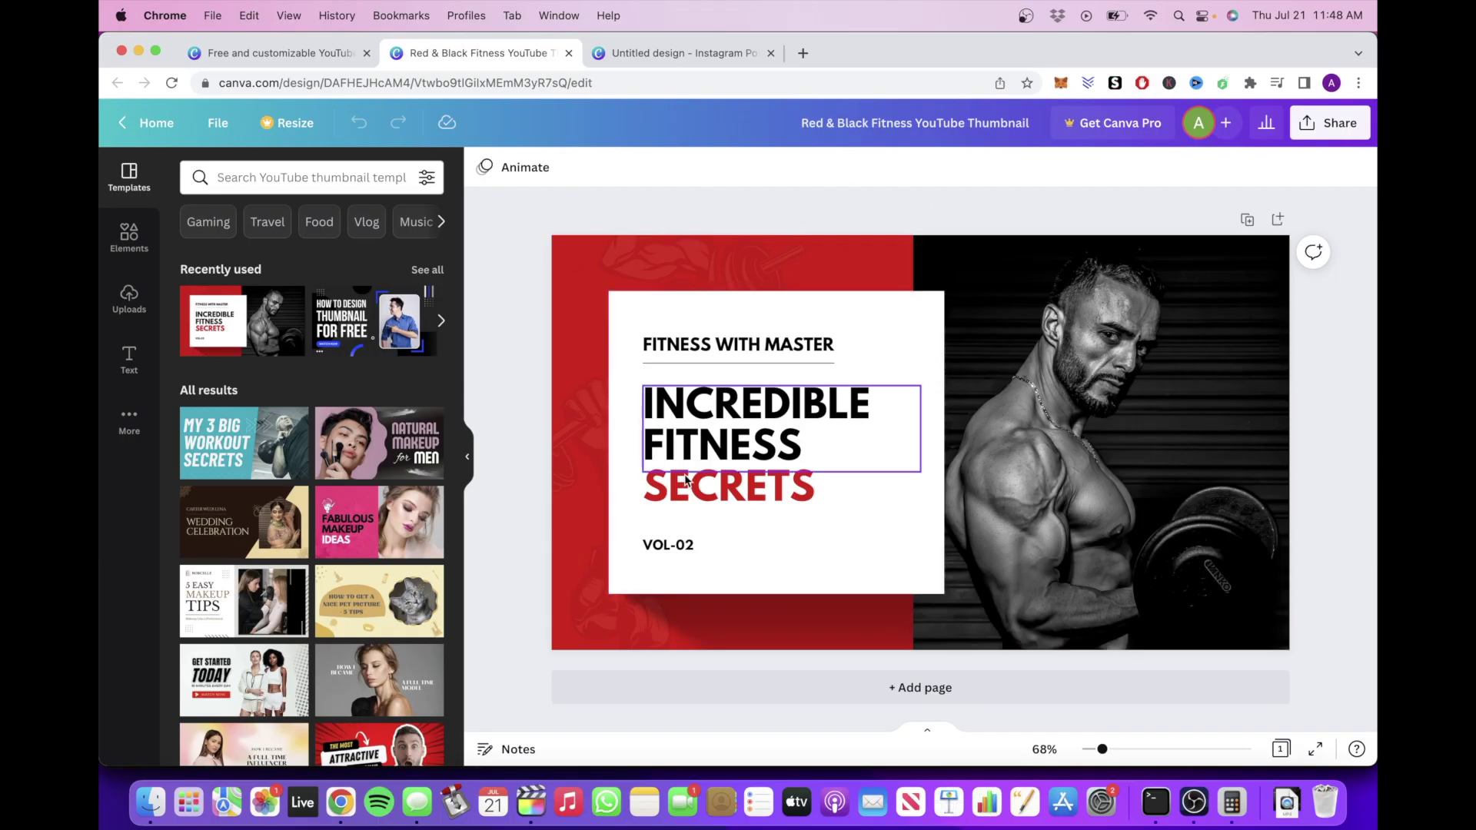
Switch between the Instagram Post design and the Red & Black Fitness thumbnail, ending on the Instagram Post.
left_click(665, 52)
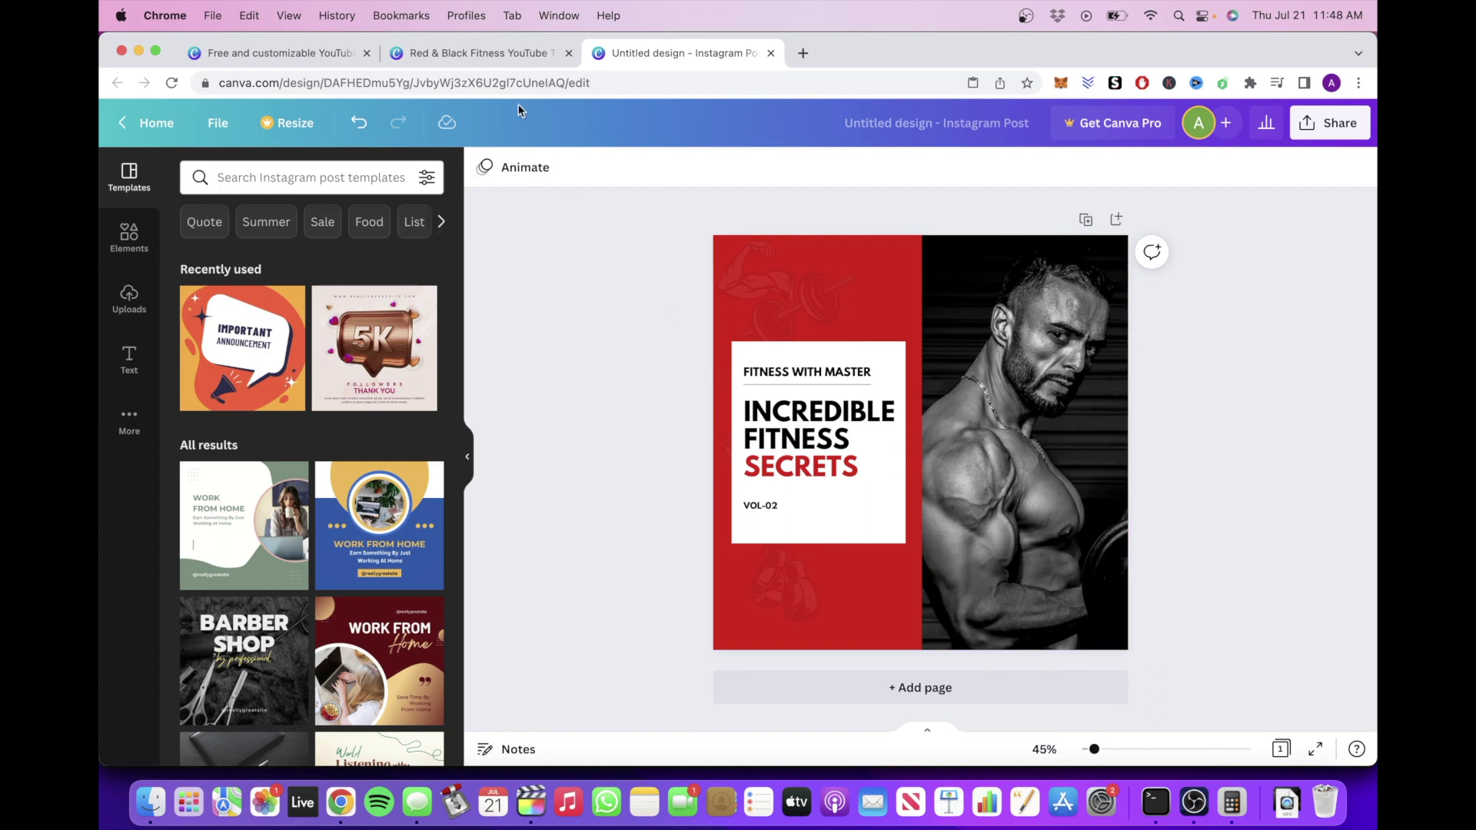
left_click(478, 54)
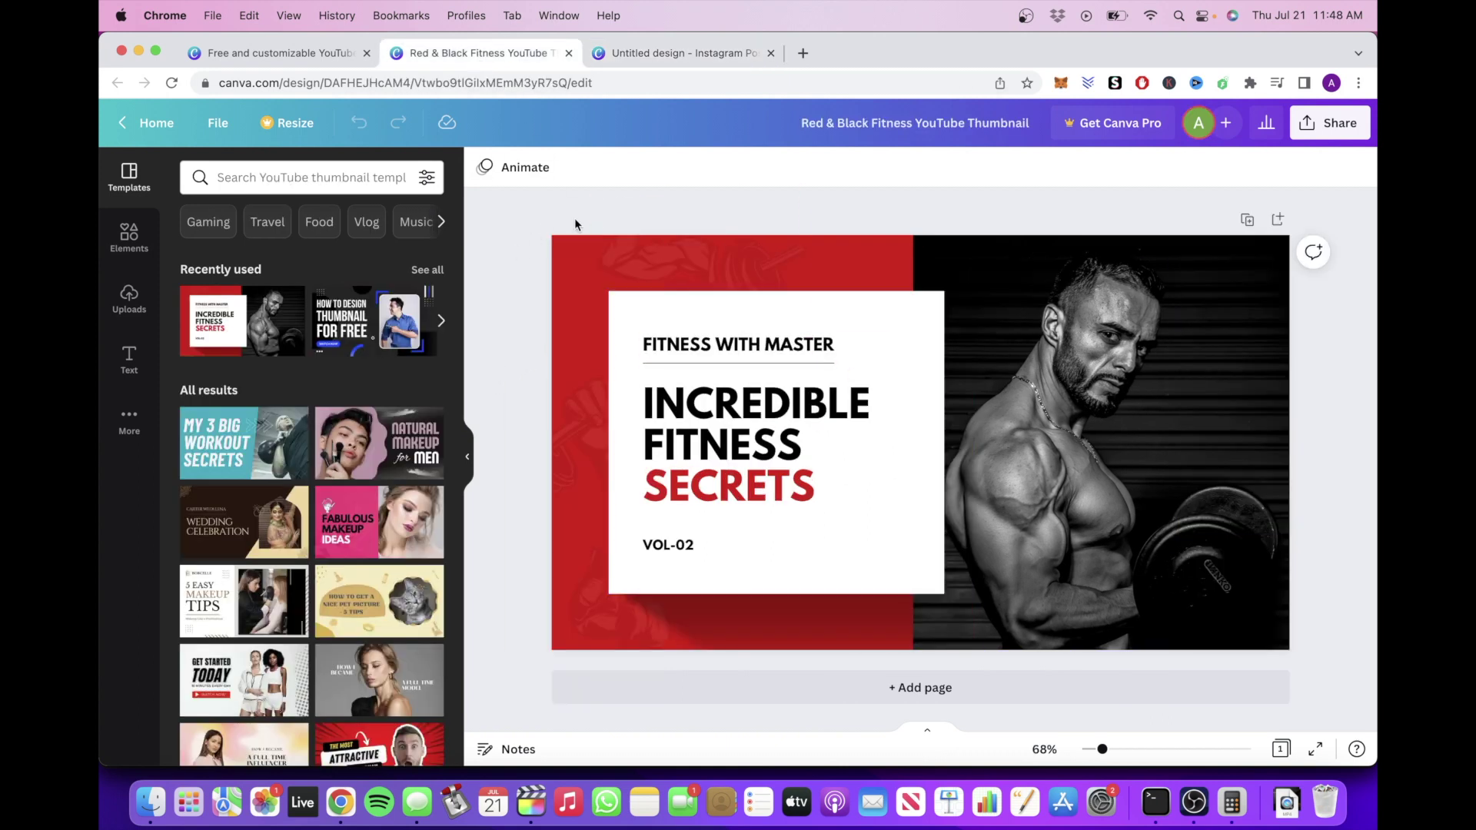
left_click(673, 56)
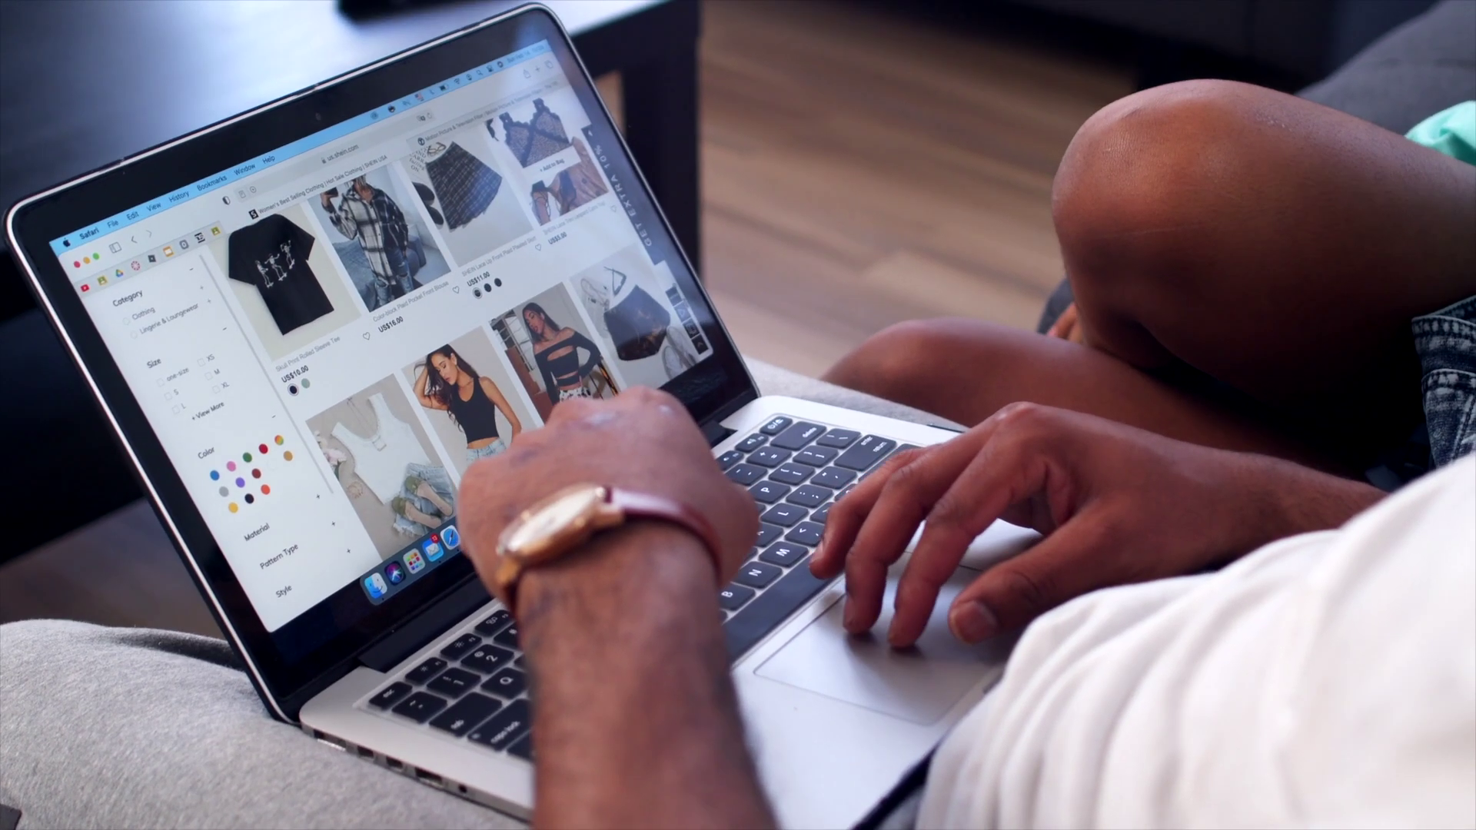
scroll(430, 323, "down", 5)
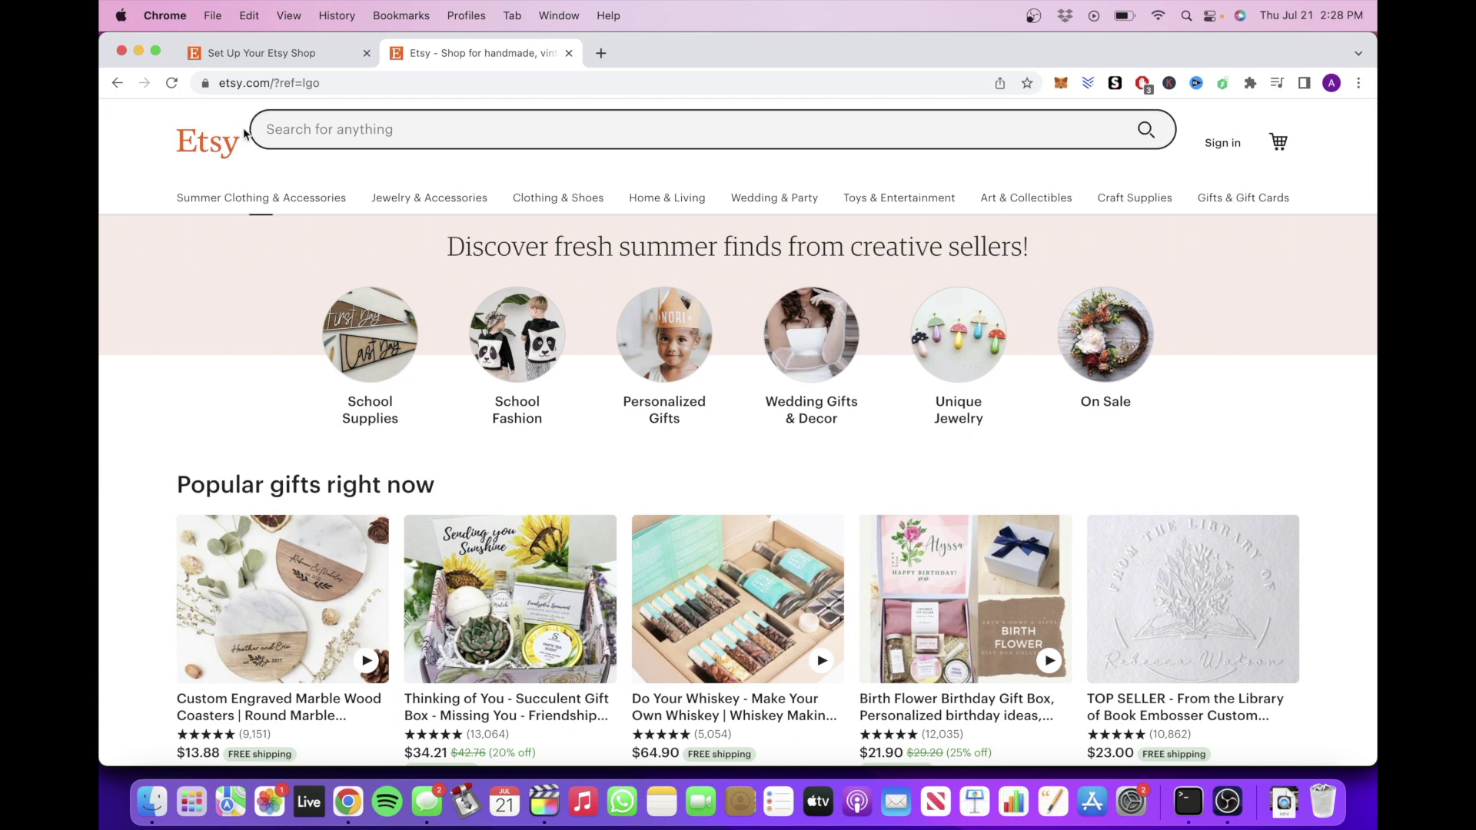
Sign in and go to shop cashflow12's setup at Shop preferences.
left_click(1222, 143)
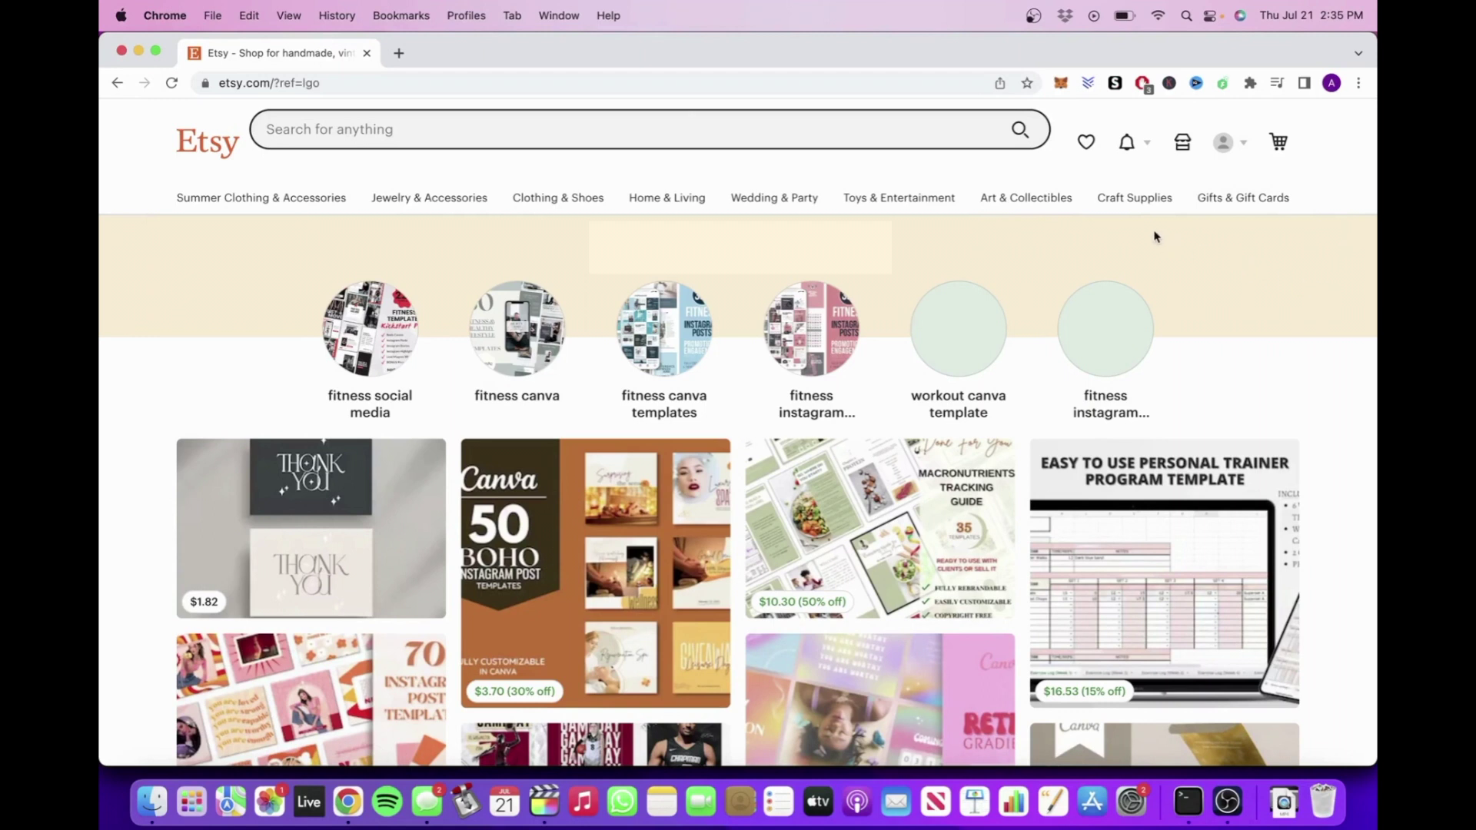
left_click(1183, 151)
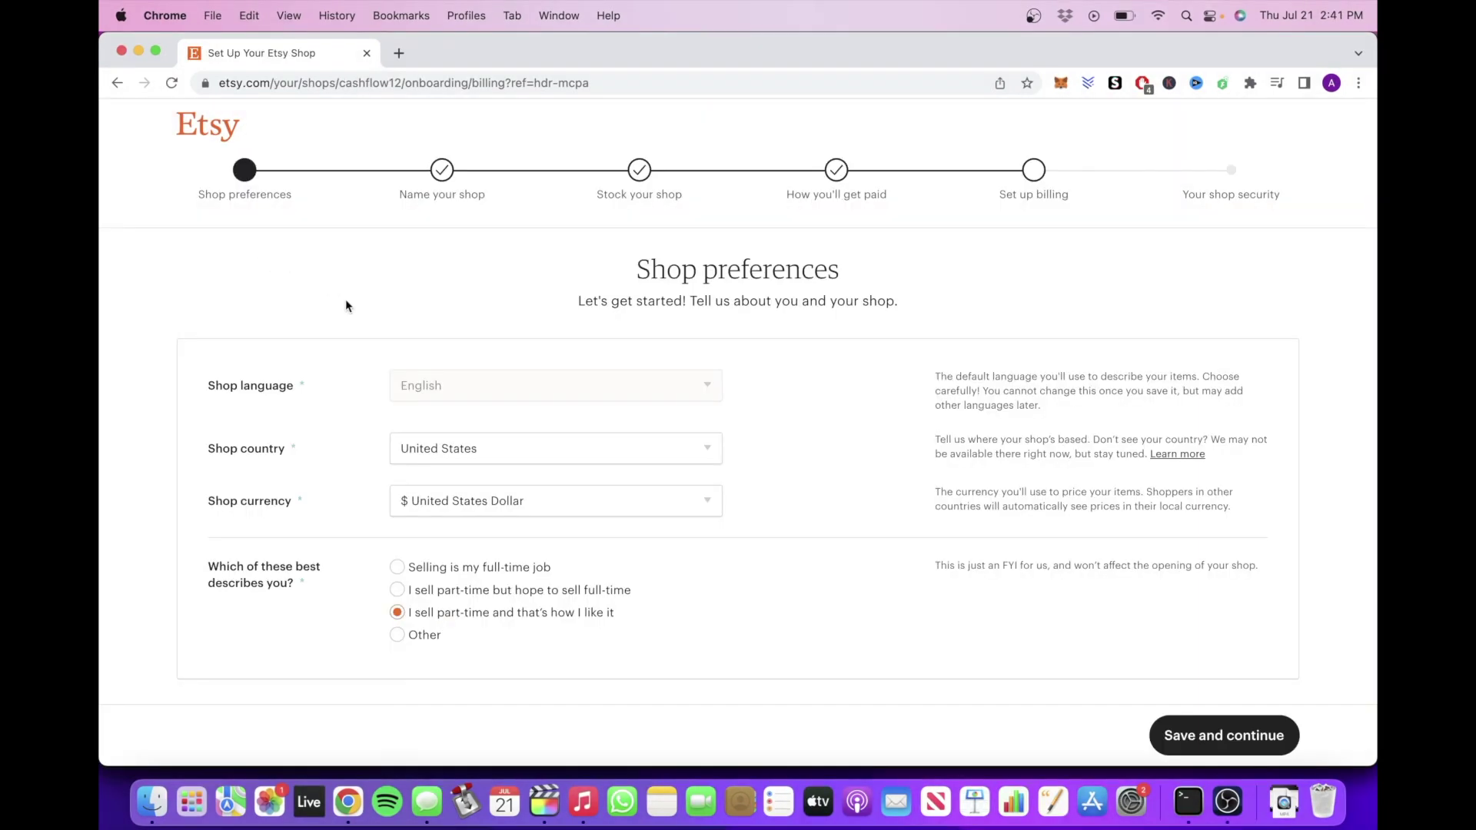
Save the shop preferences: English, United States, US Dollar and the part-time option.
scroll(348, 296, "down", 1)
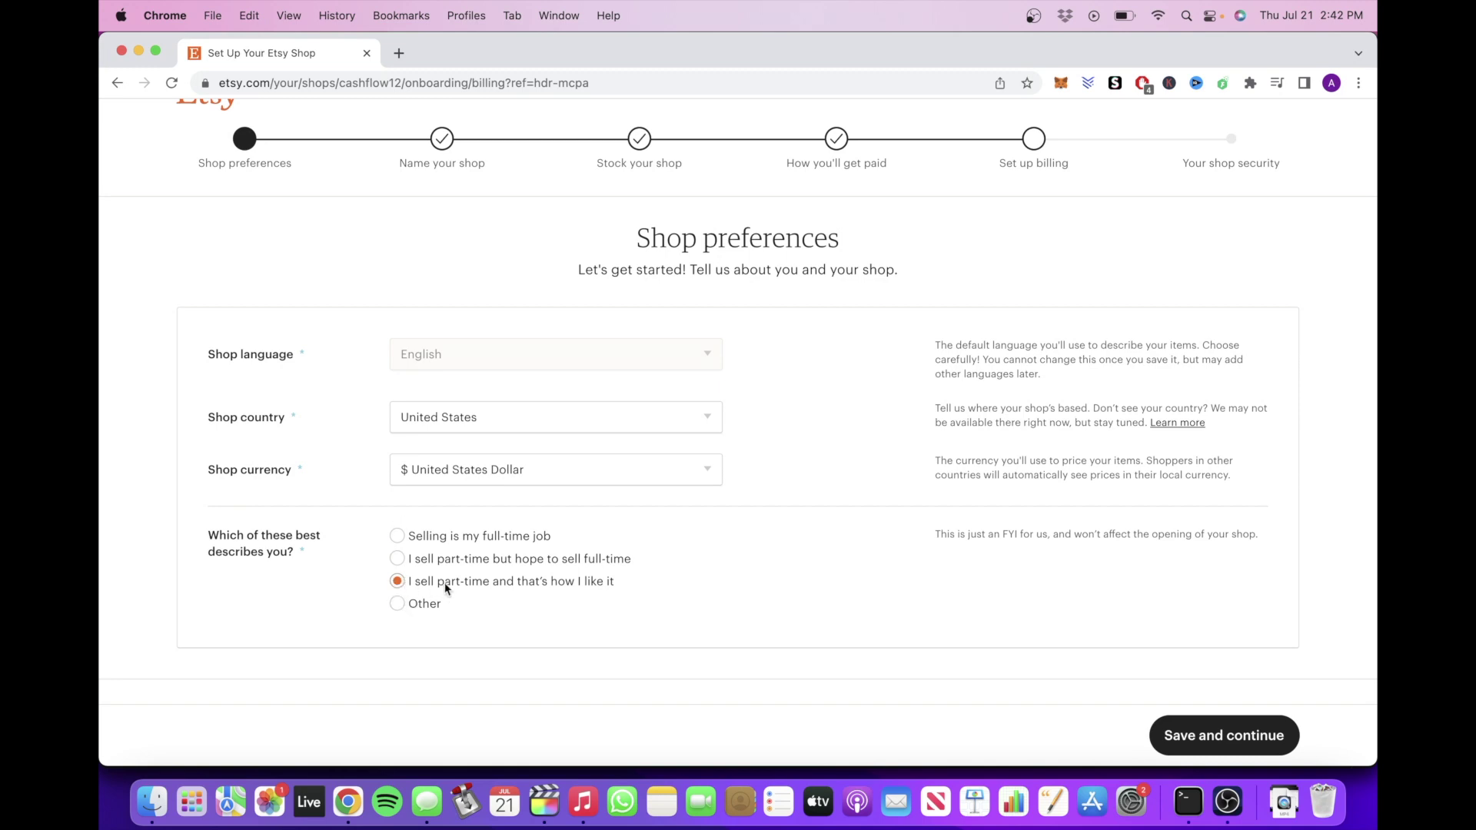
left_click_drag(617, 583, 389, 581)
left_click(603, 620)
left_click(1217, 735)
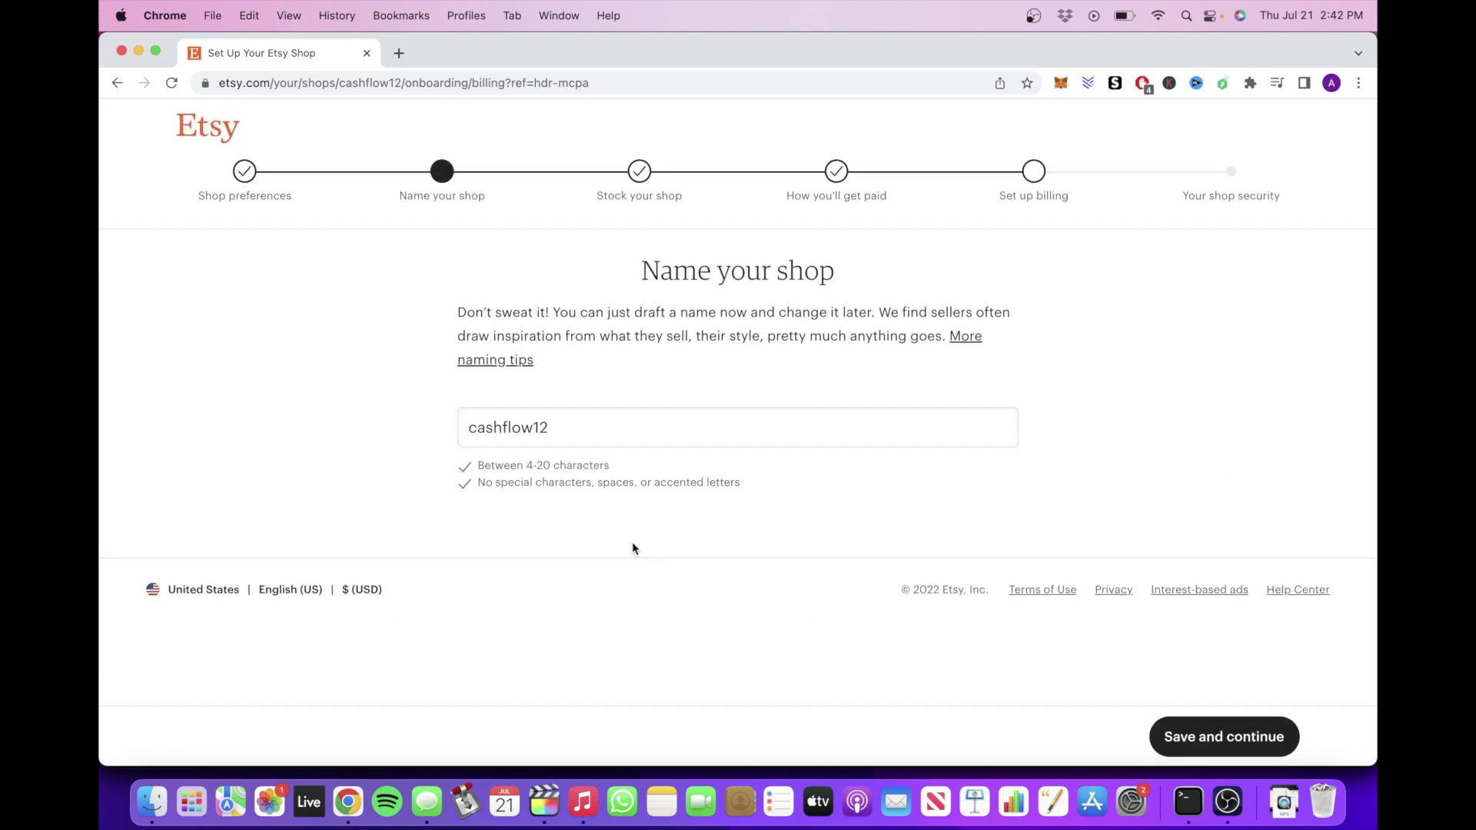
Confirm the shop name cashflow12 and save it.
left_click_drag(569, 425, 439, 426)
left_click(410, 428)
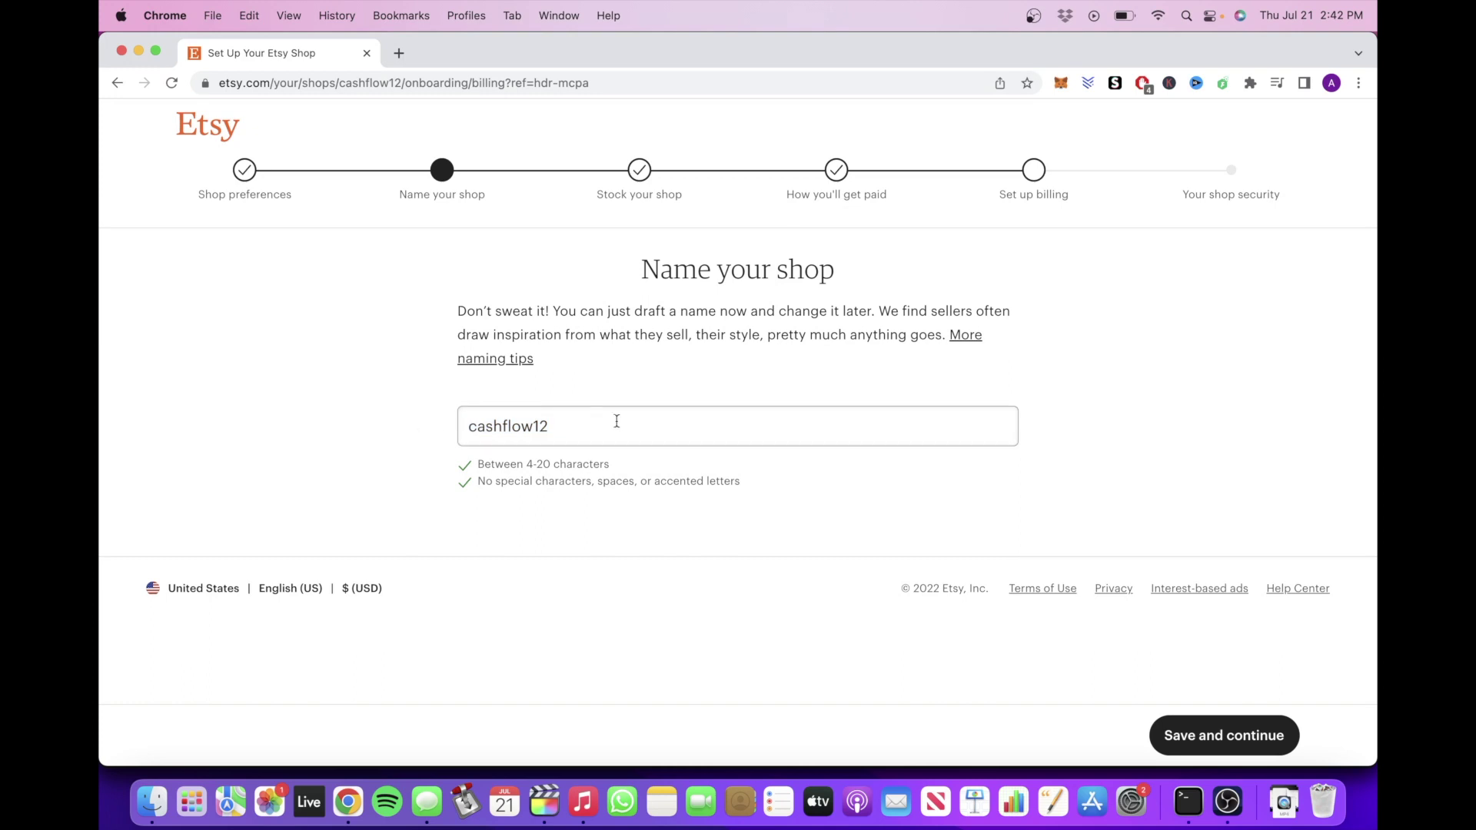
left_click_drag(619, 423, 329, 426)
left_click(337, 427)
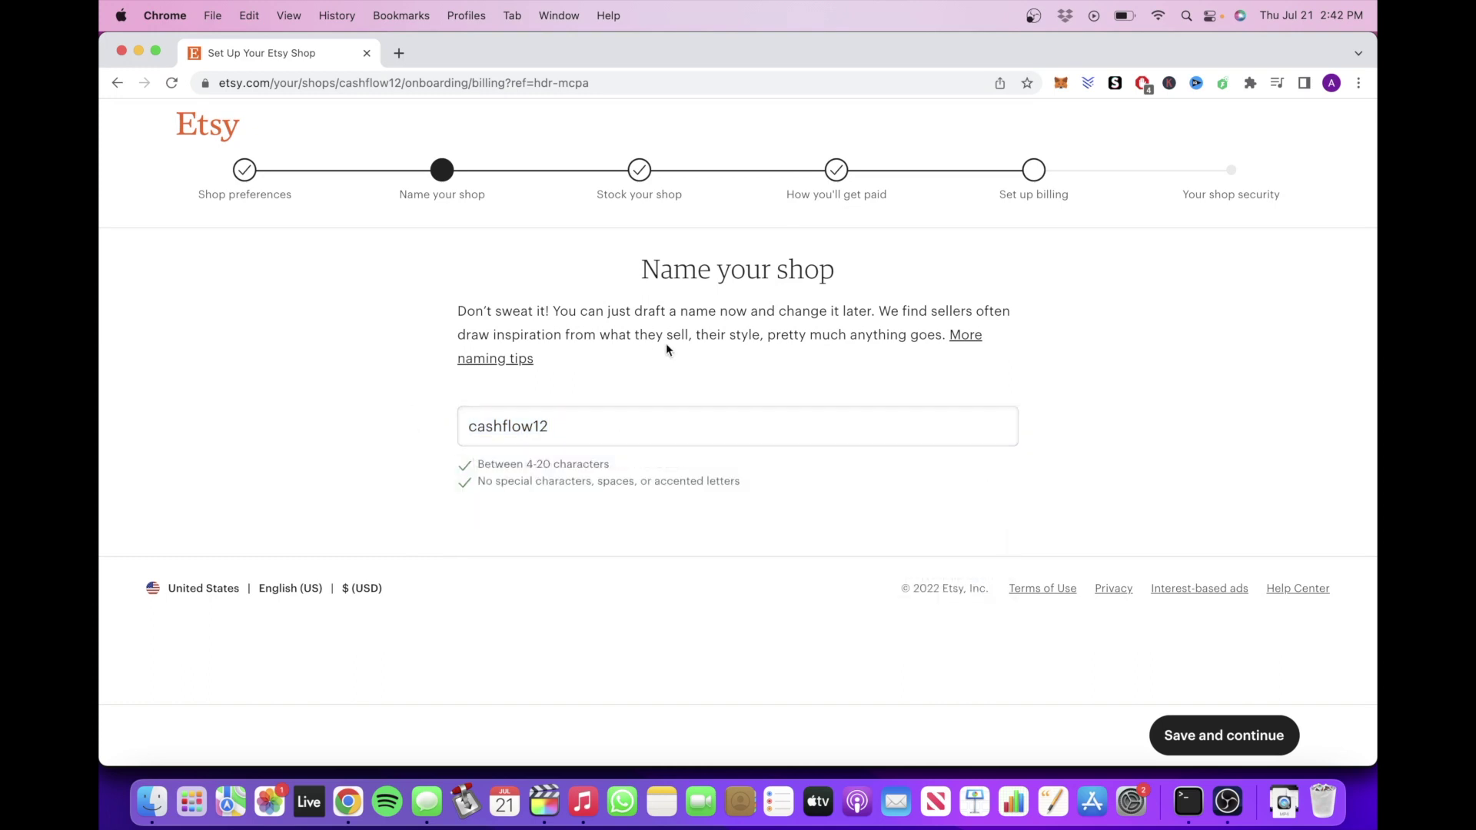
left_click(1203, 732)
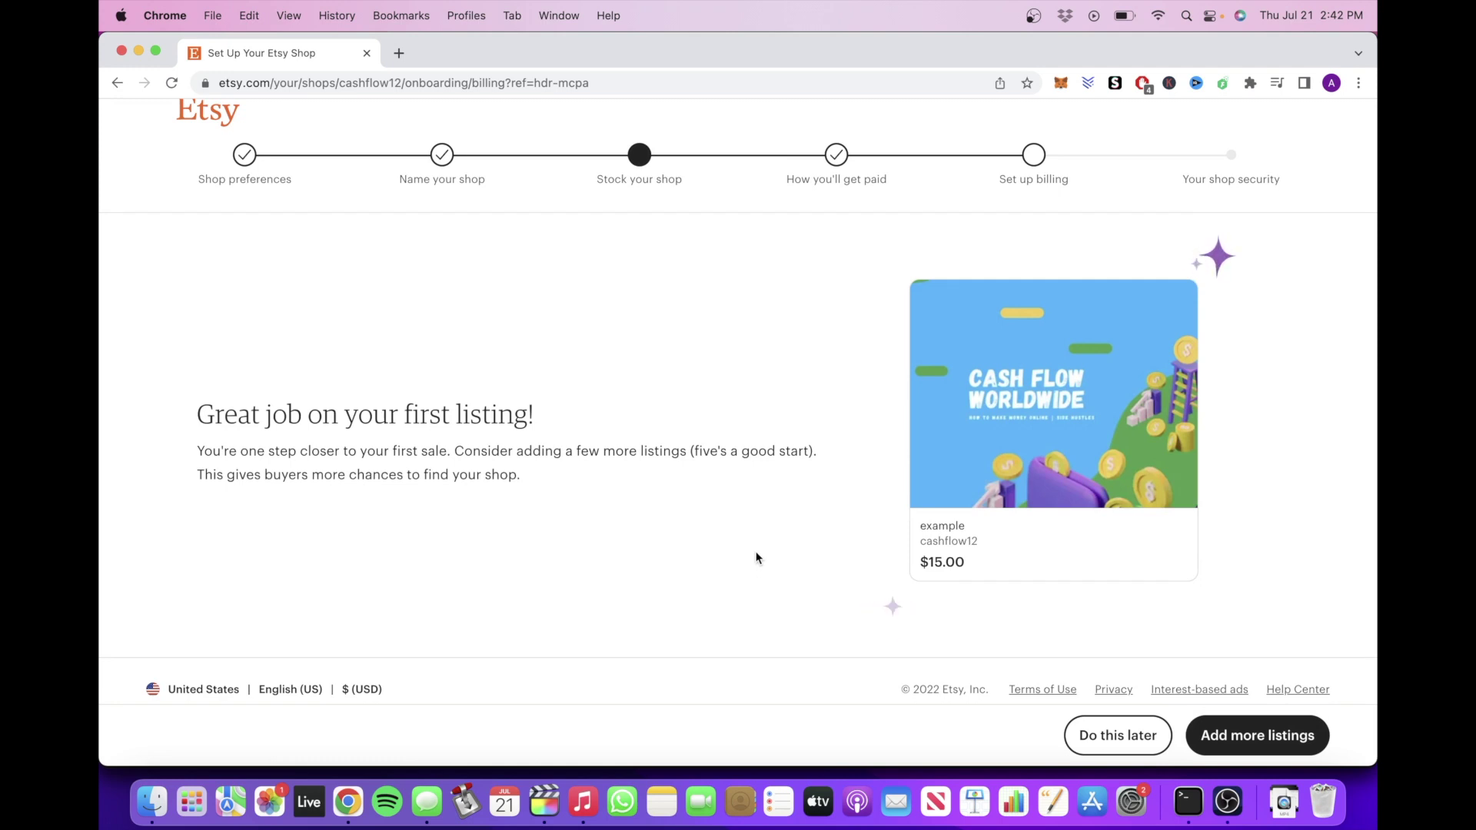
Open the first listing, 'example', for editing and scroll through its details.
mouse_move(999, 532)
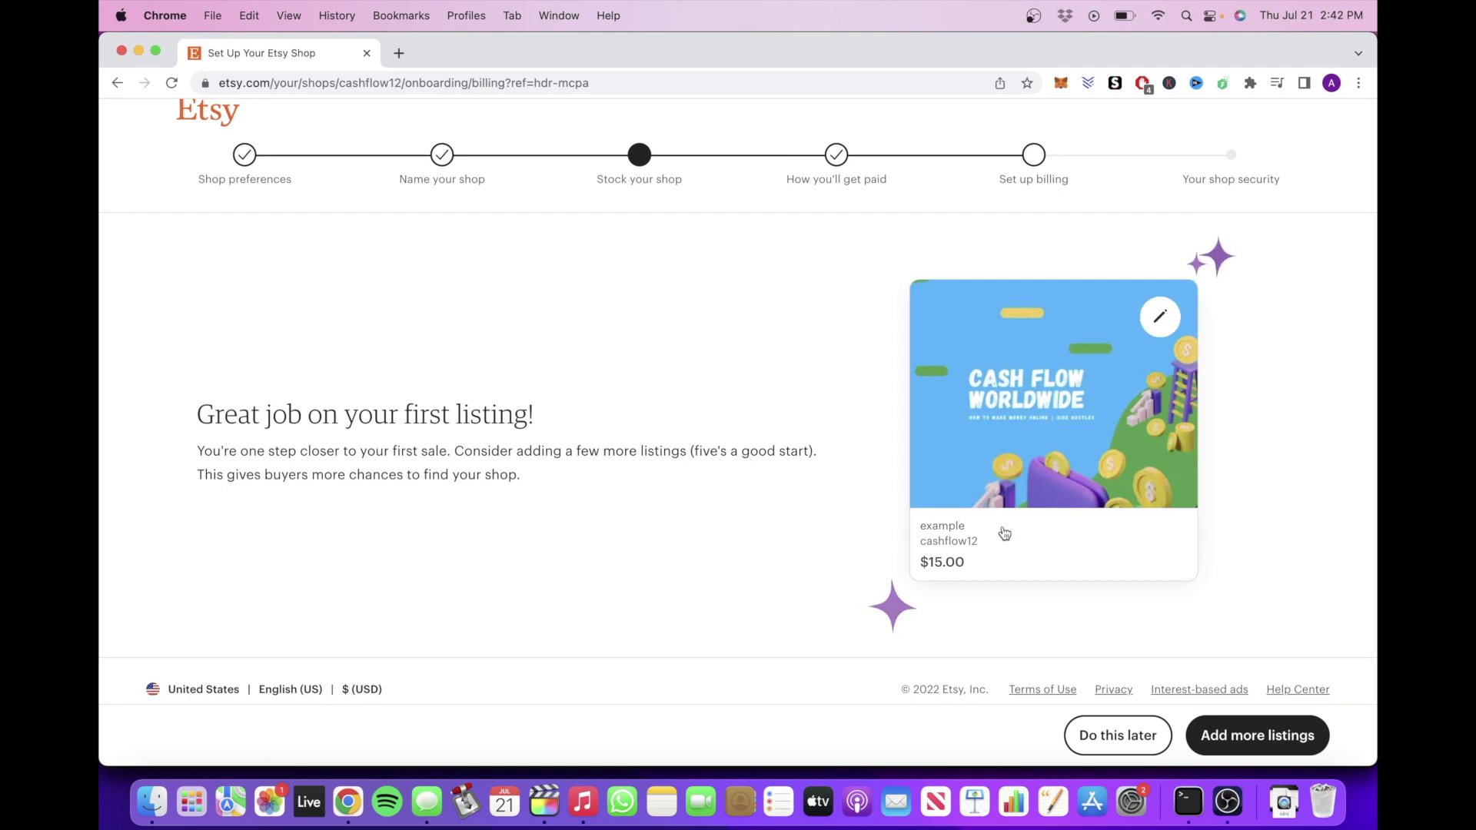
left_click(1010, 391)
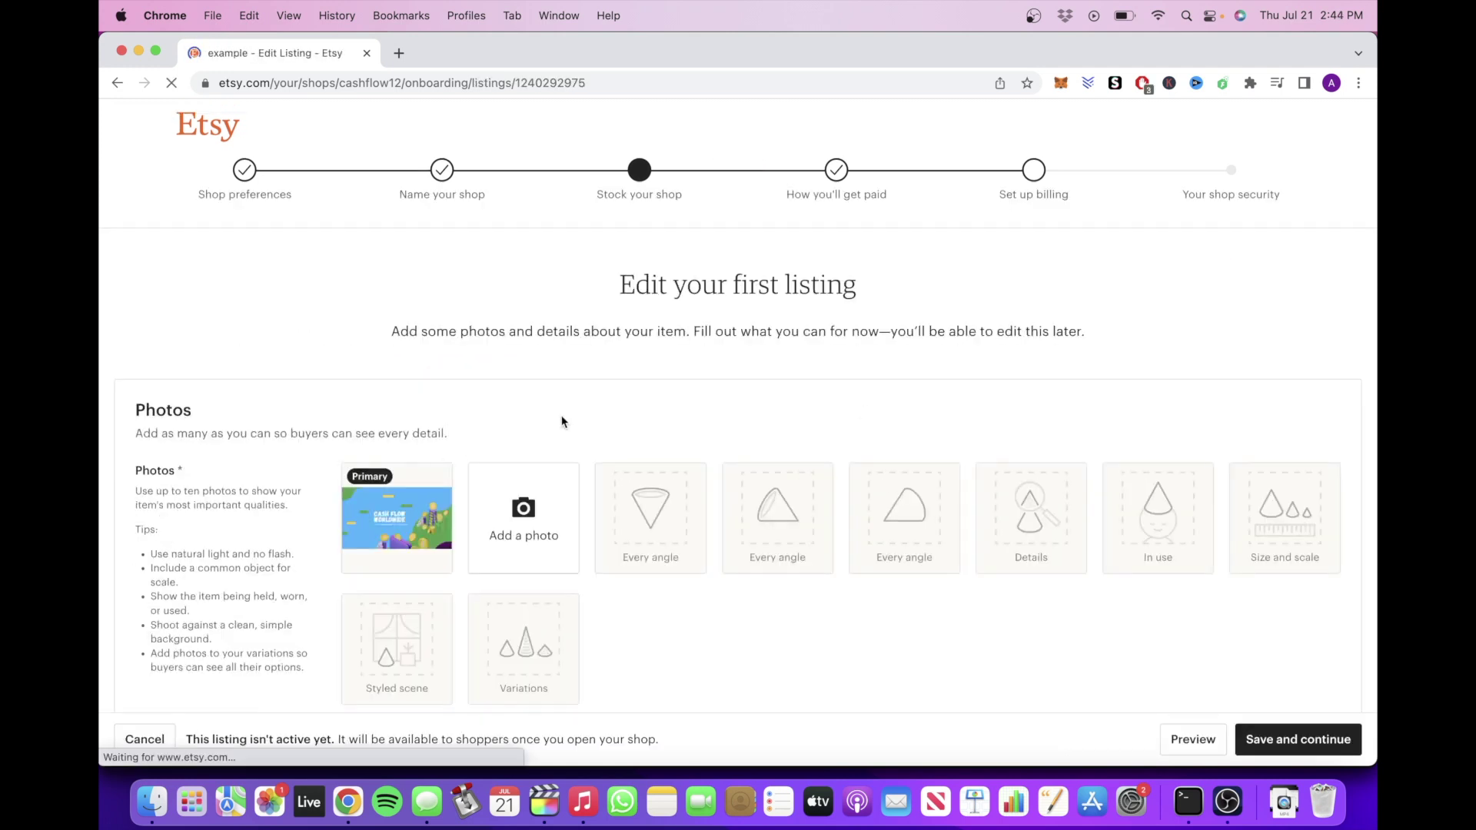
scroll(561, 422, "down", 3)
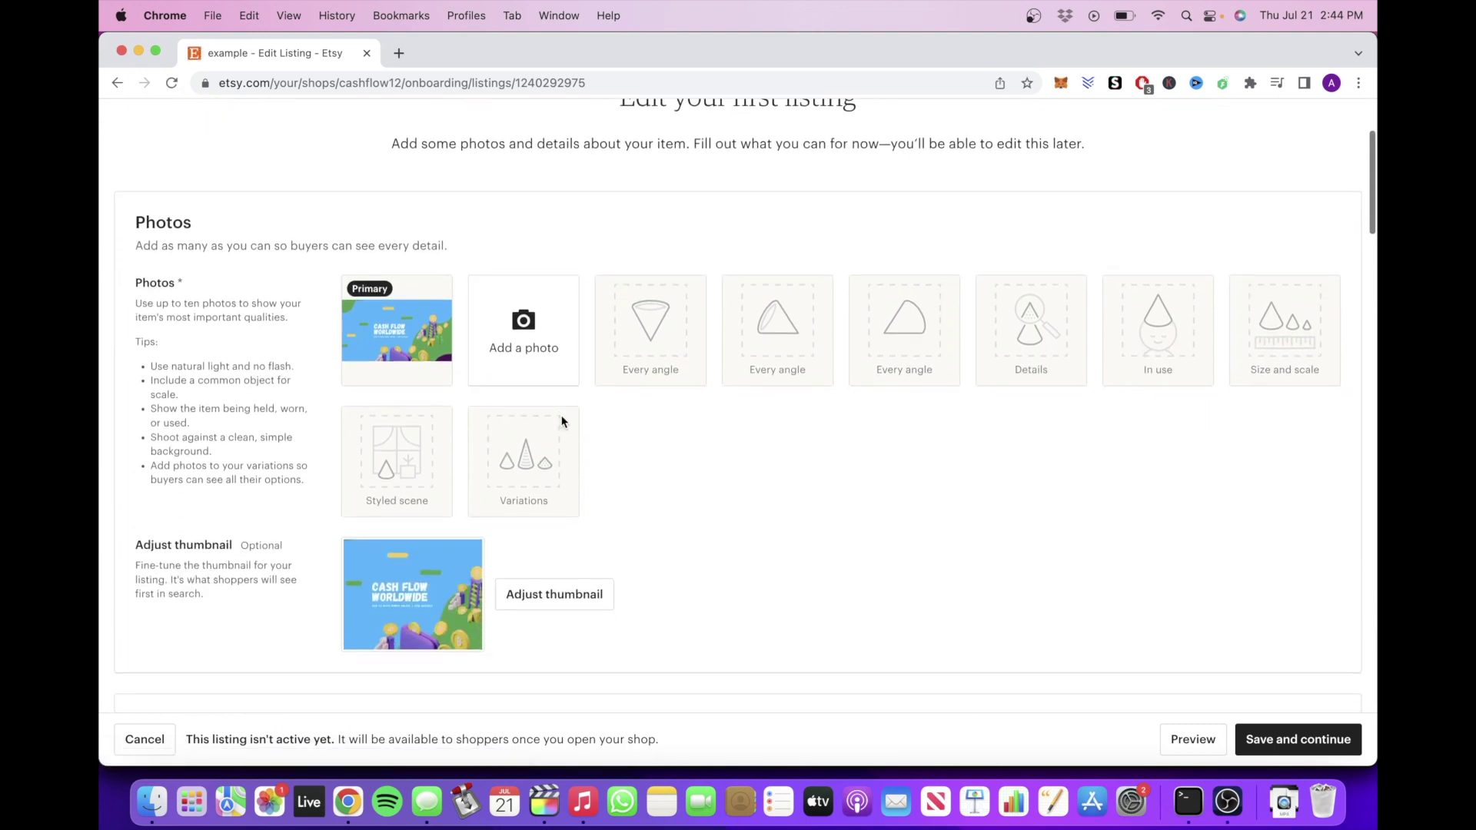
scroll(561, 422, "down", 2)
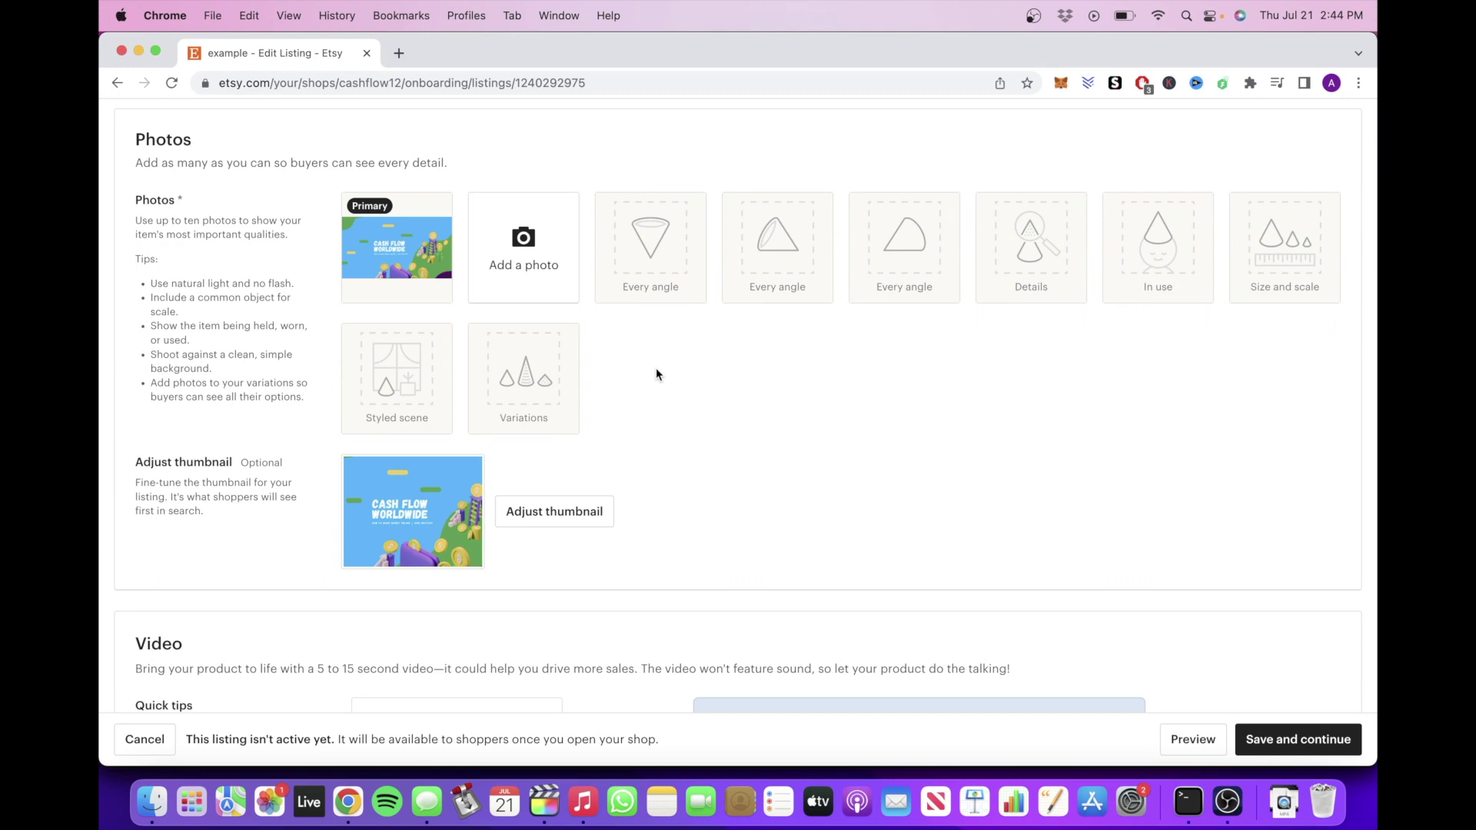
scroll(656, 374, "down", 3)
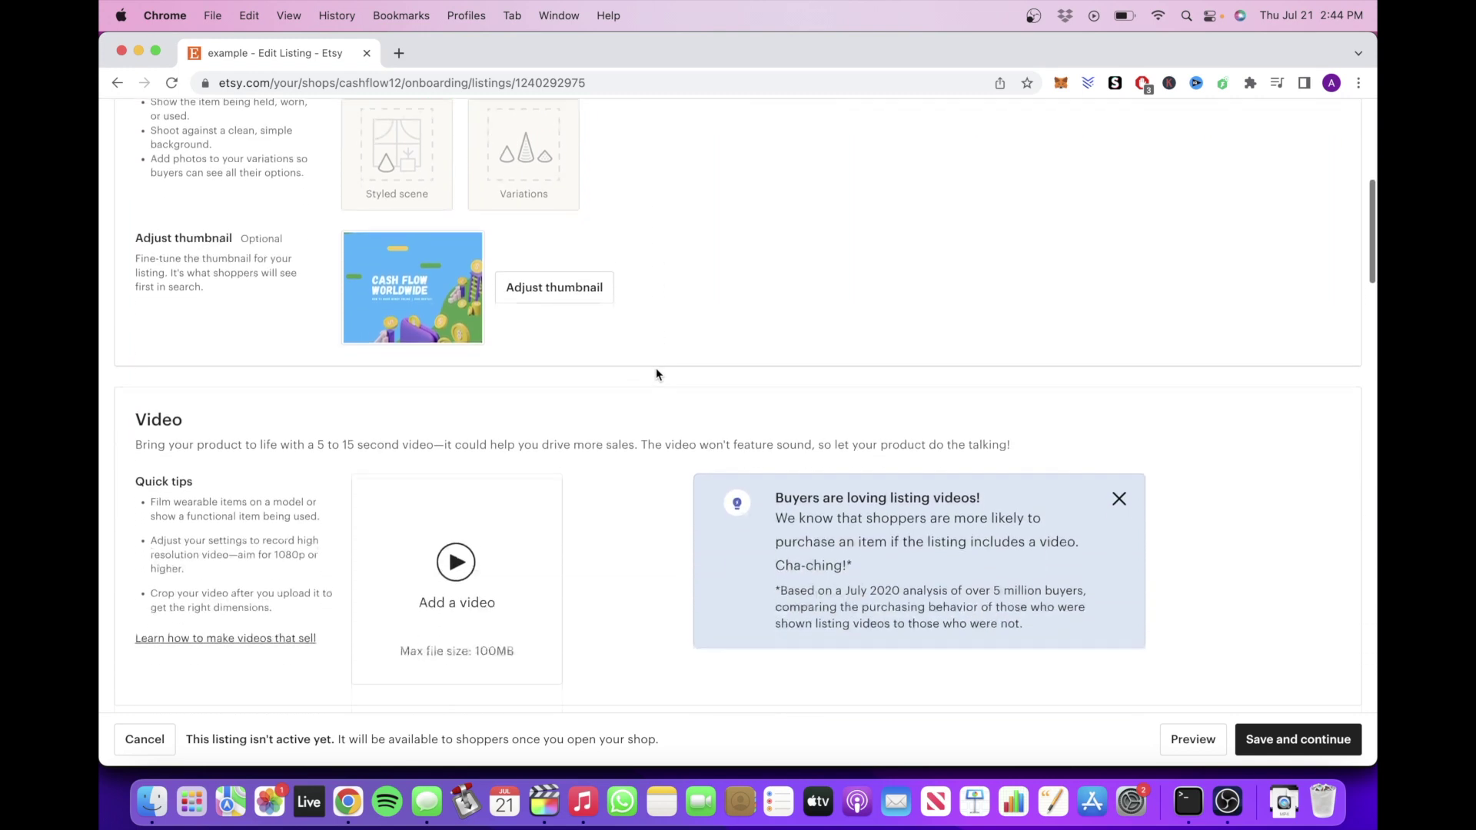
scroll(656, 375, "down", 7)
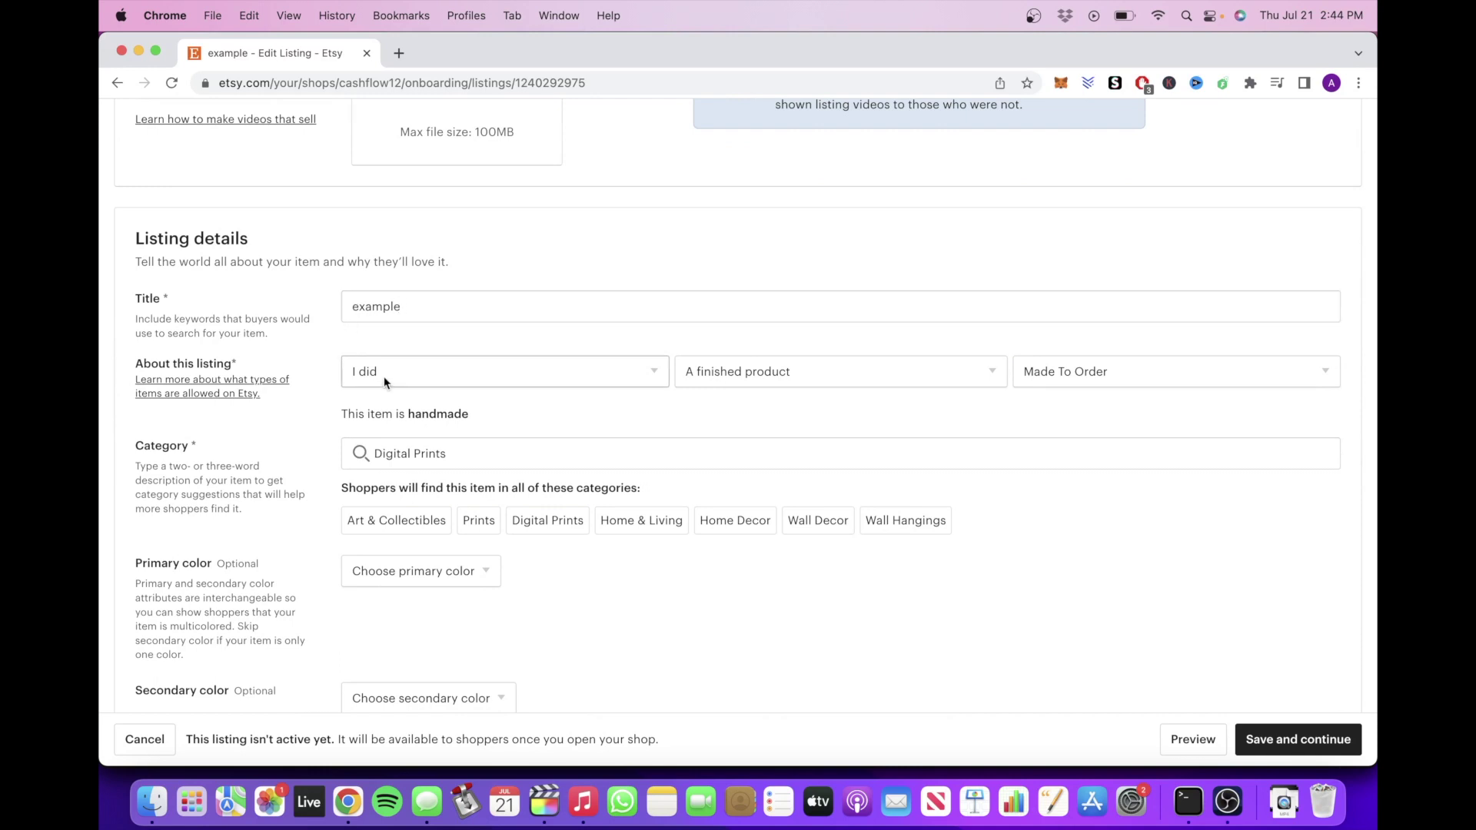
scroll(385, 381, "down", 1)
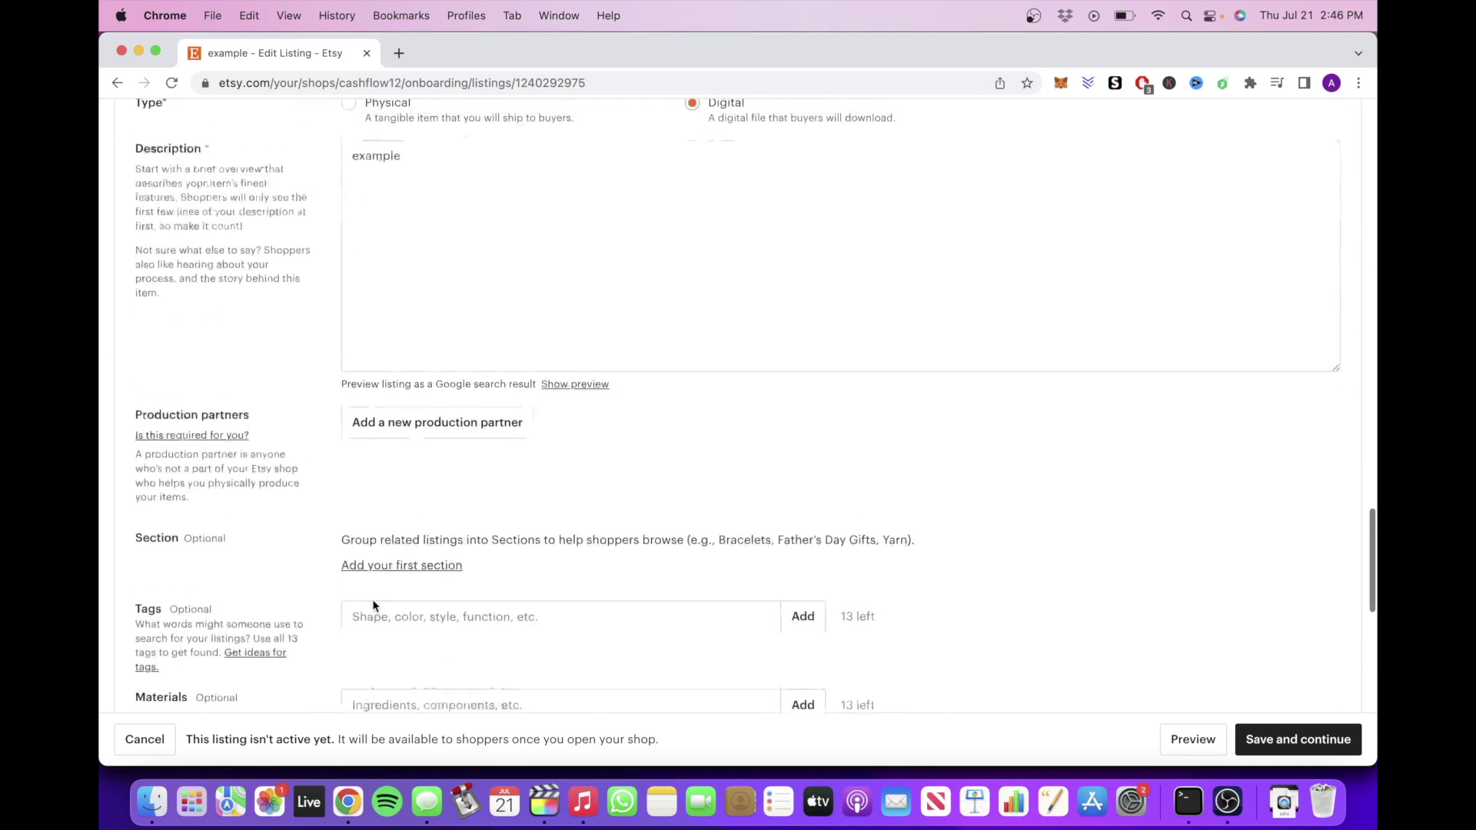
scroll(372, 598, "up", 3)
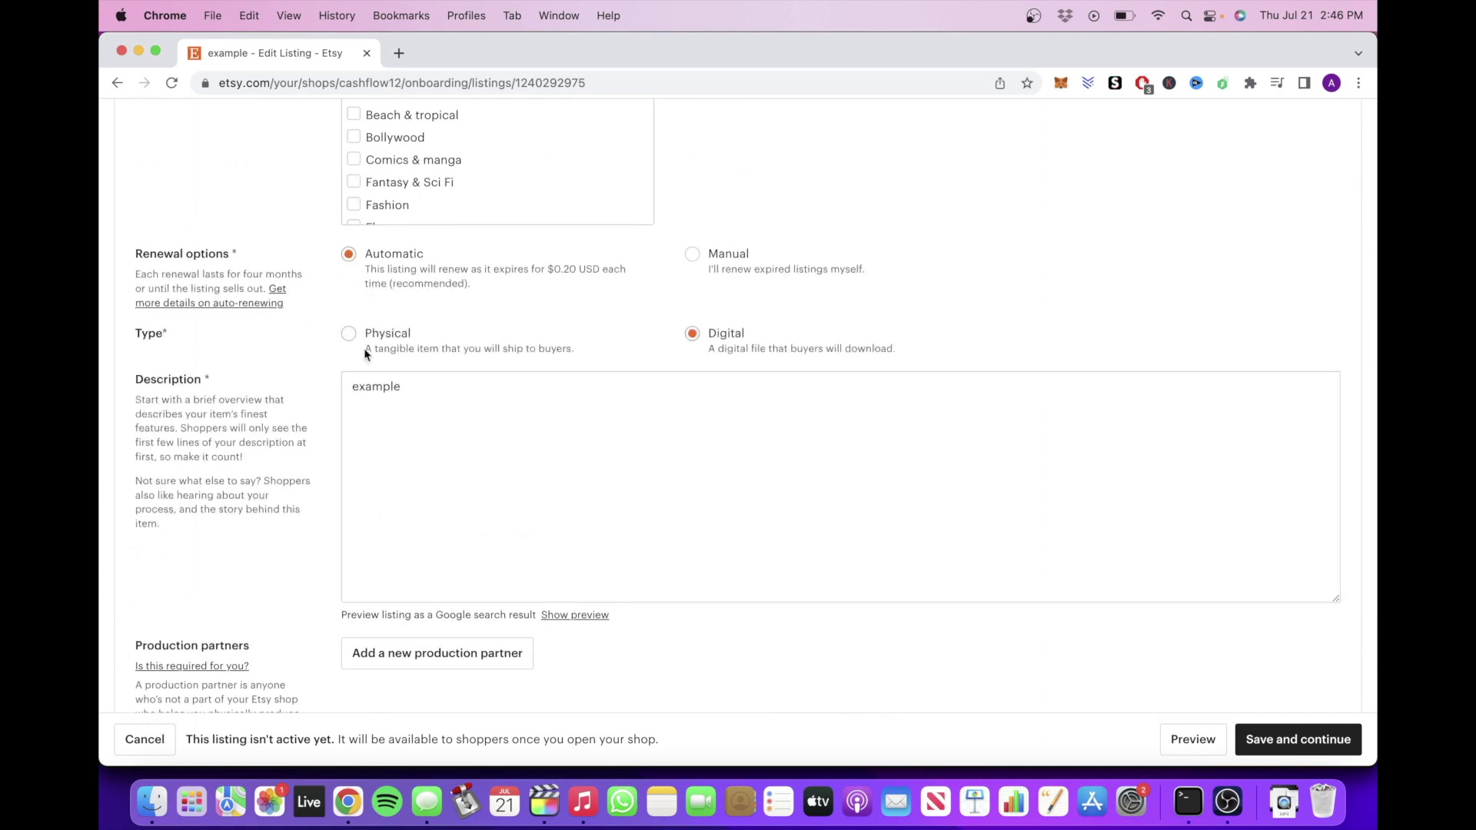
Review the description, then scroll to Inventory and pricing to confirm the $15.00 price.
left_click(418, 384)
key("super+a")
left_click(431, 407)
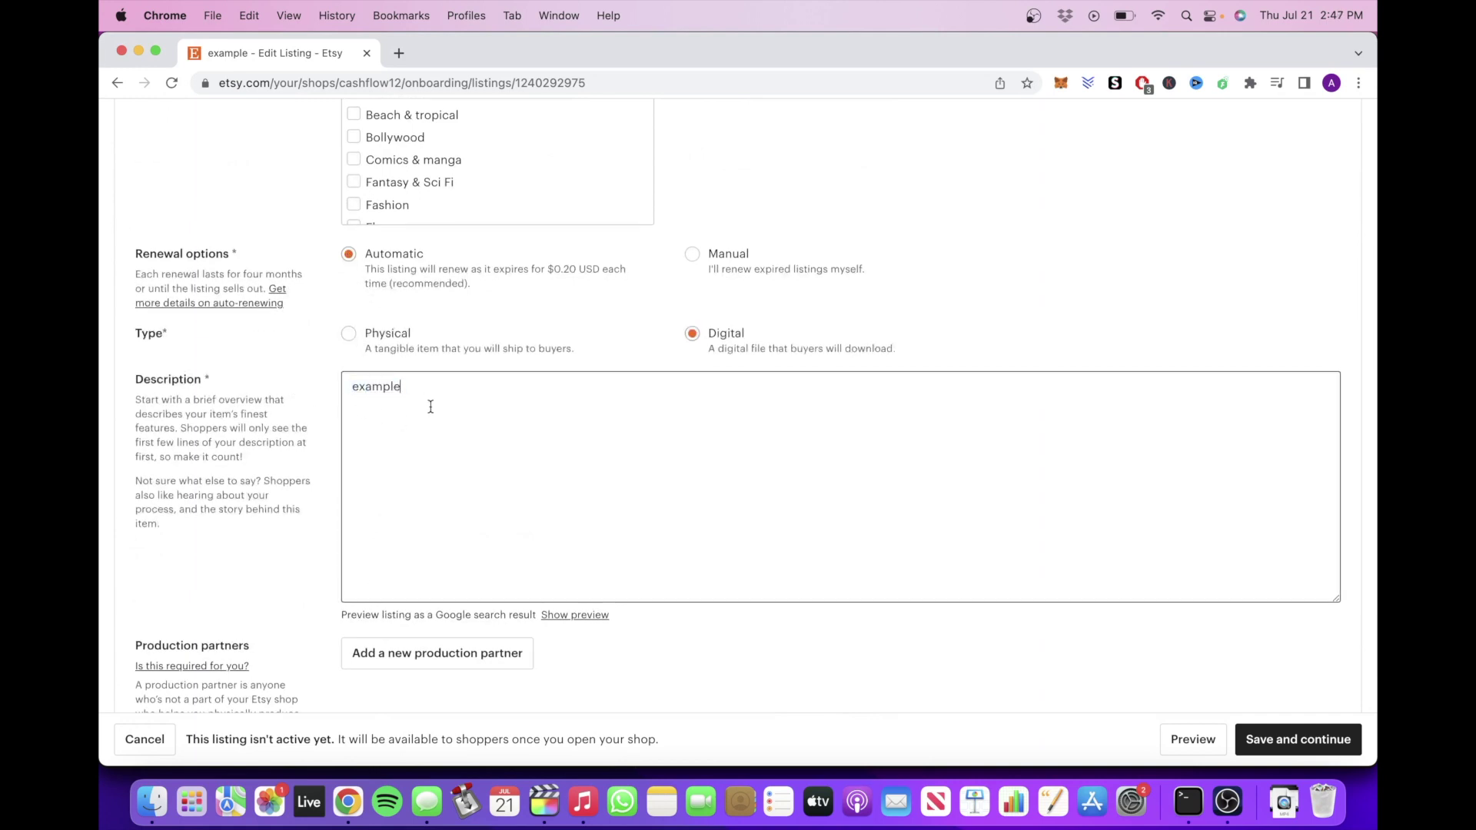
scroll(431, 407, "down", 5)
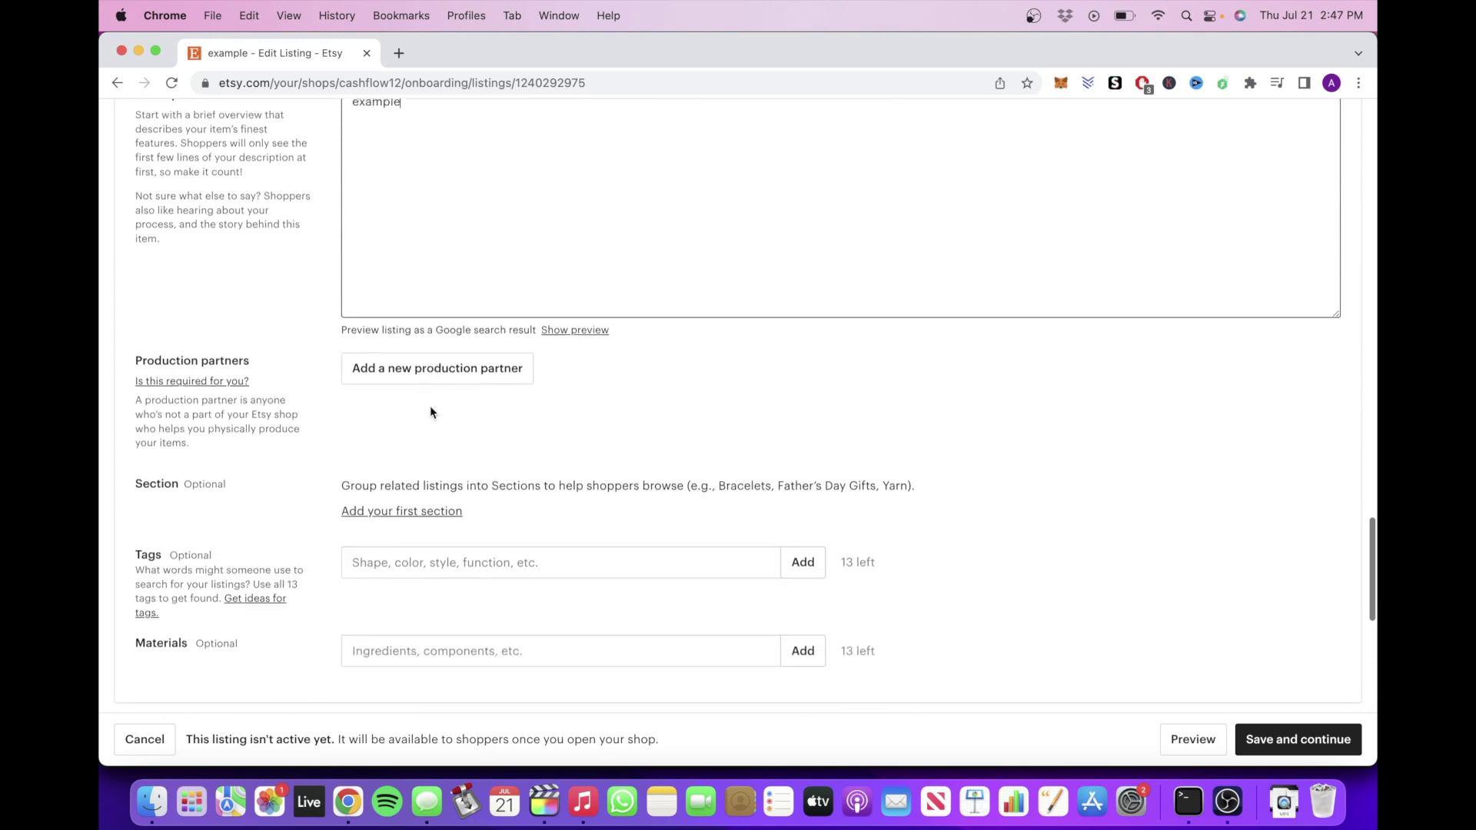
scroll(430, 407, "down", 6)
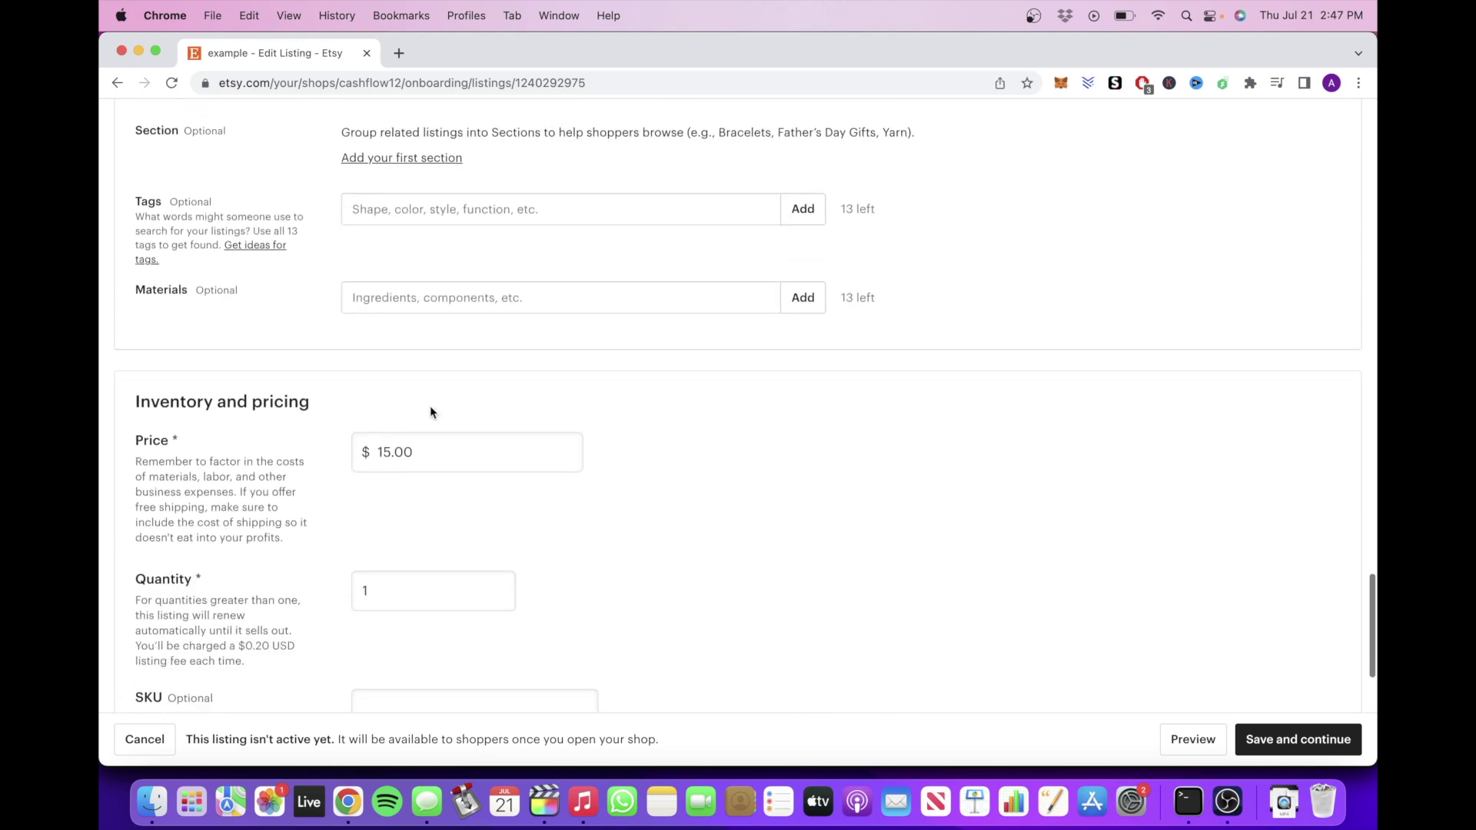
scroll(430, 412, "down", 2)
left_click_drag(311, 312, 128, 315)
scroll(613, 356, "down", 1)
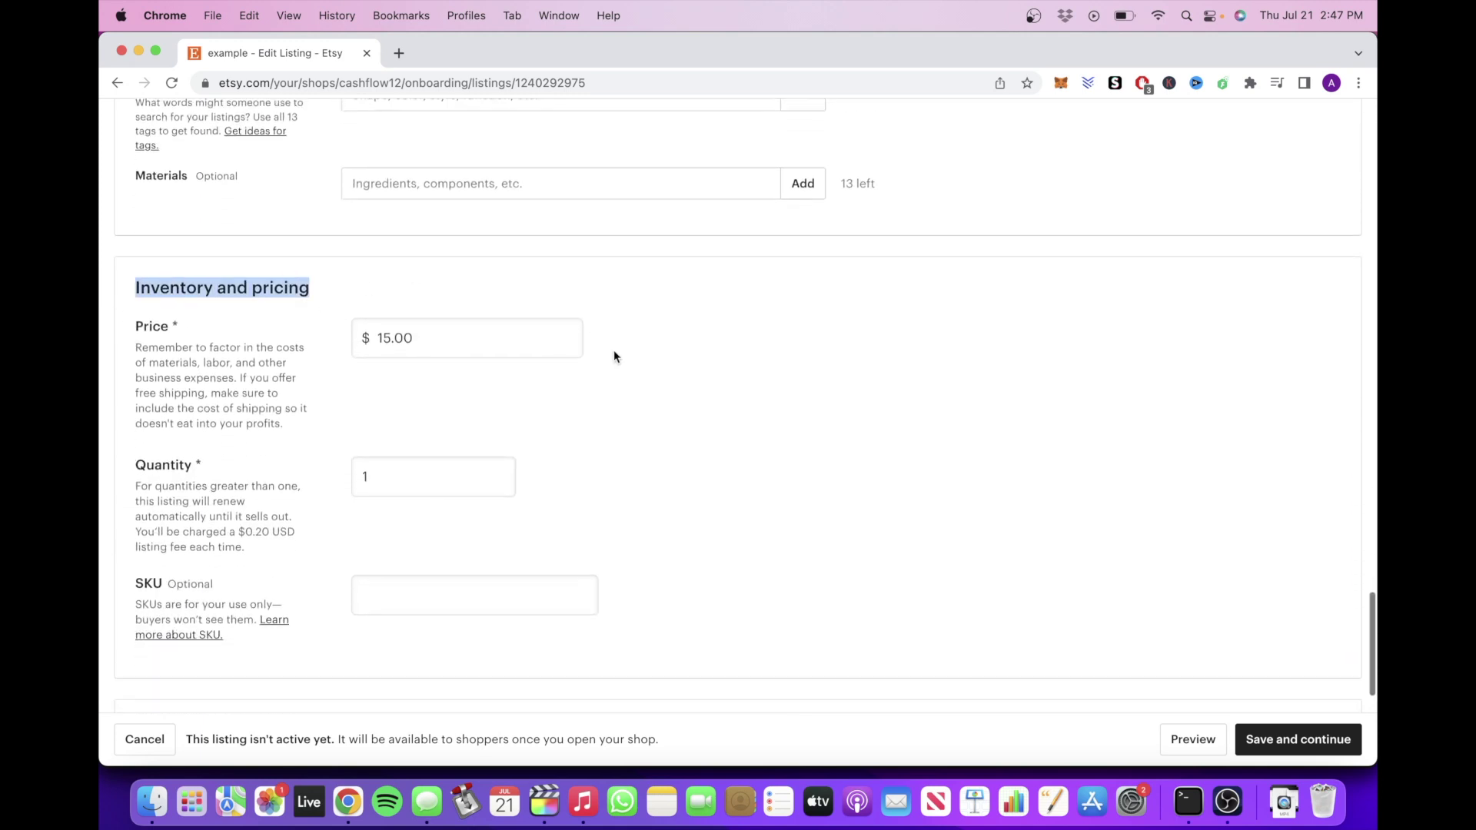
scroll(614, 356, "down", 1)
left_click(643, 283)
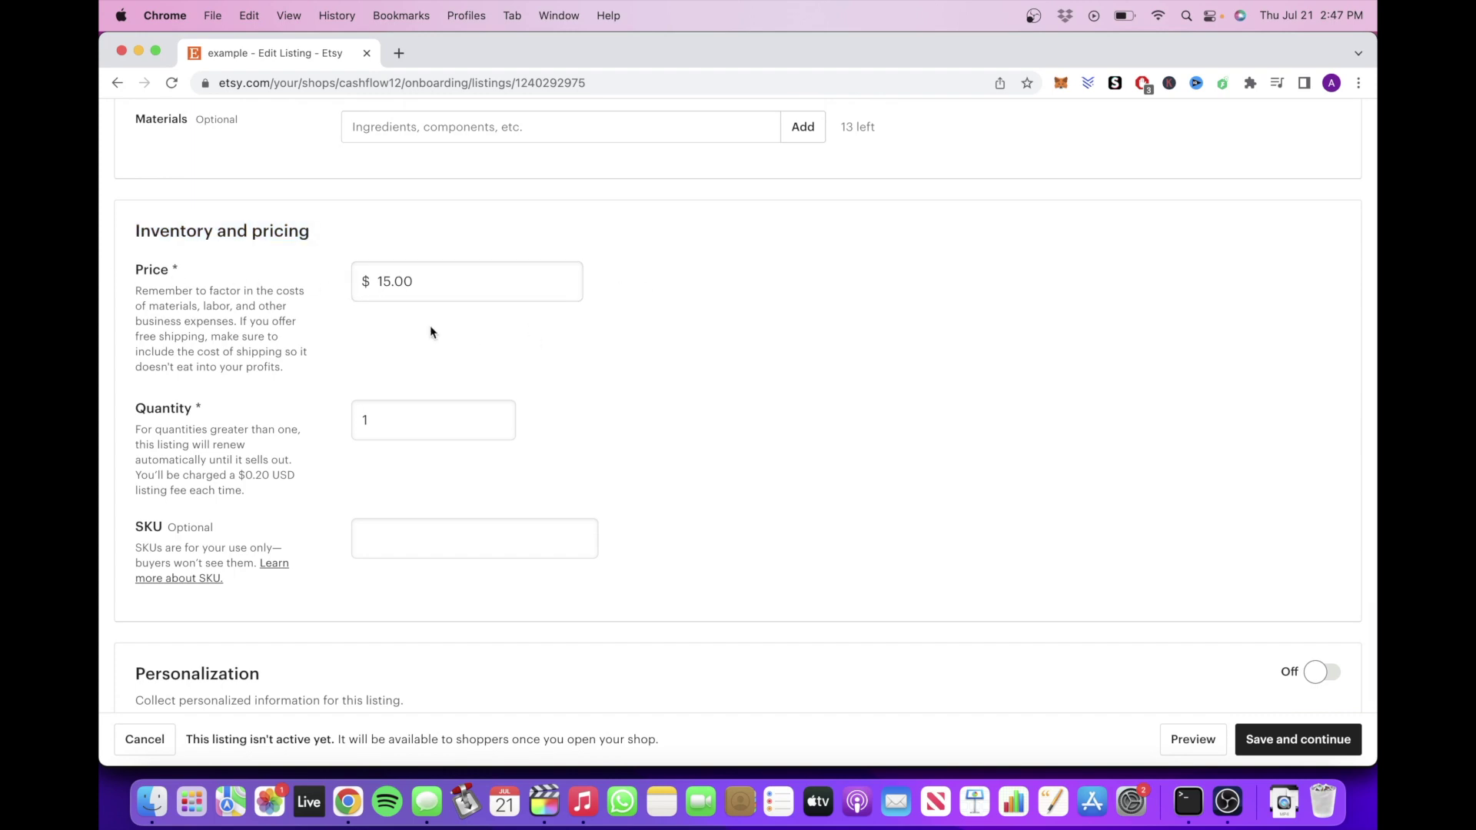
scroll(431, 332, "down", 1)
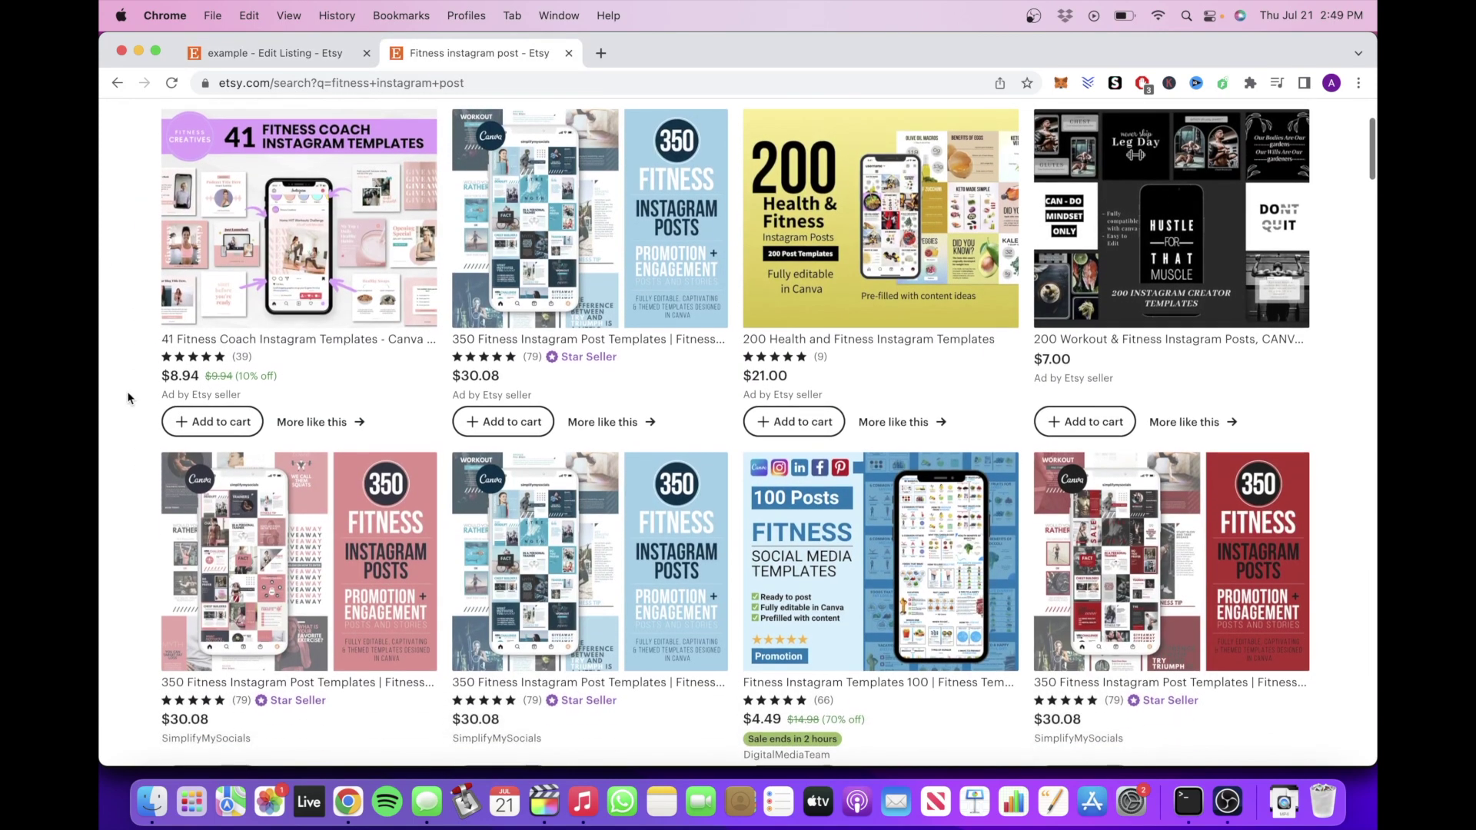
Browse the 'fitness instagram post' results, then save the $15.00 example listing and continue setup.
scroll(127, 397, "down", 3)
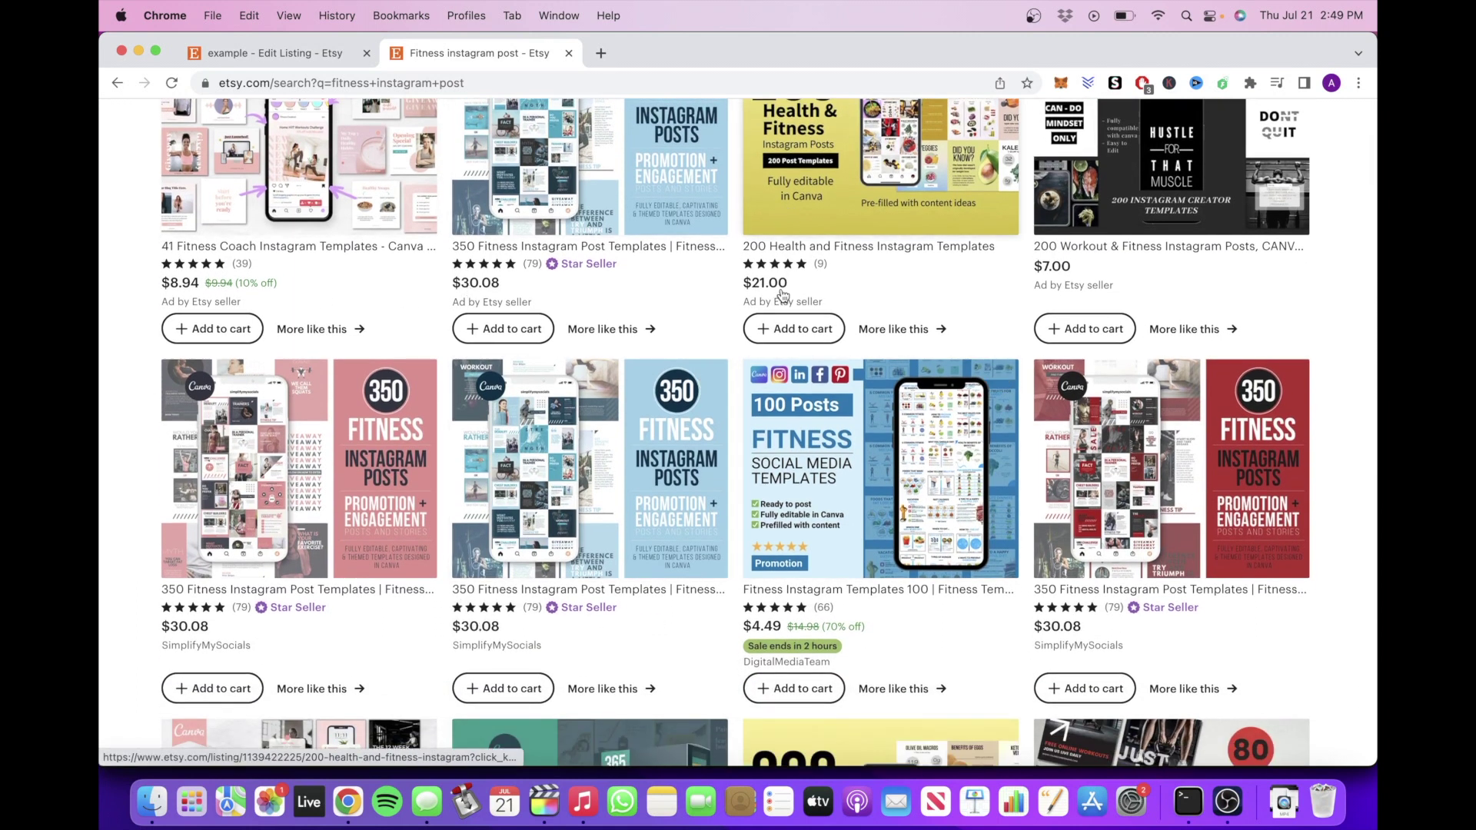
scroll(1042, 624, "down", 5)
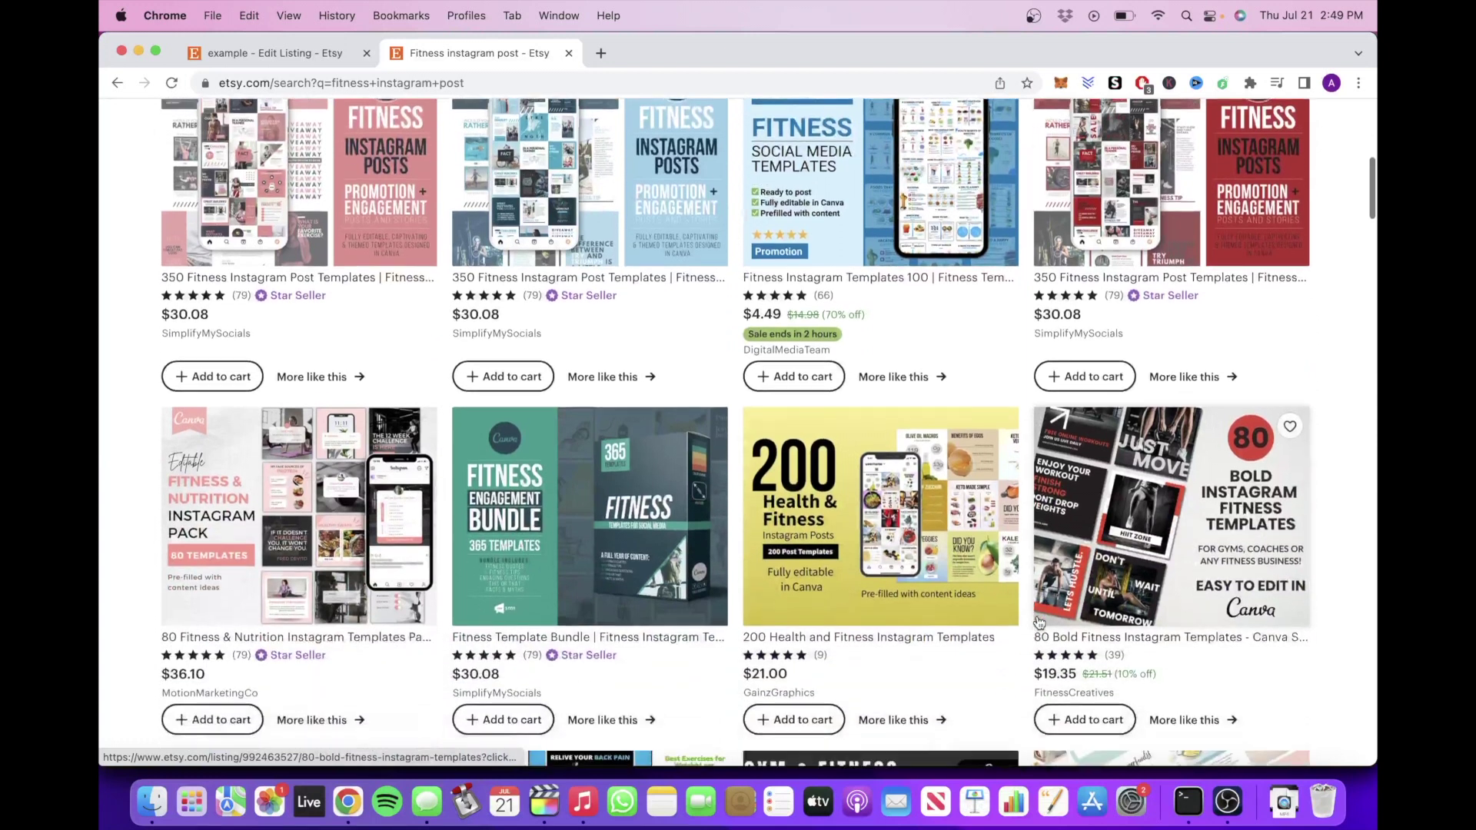
scroll(1040, 622, "down", 5)
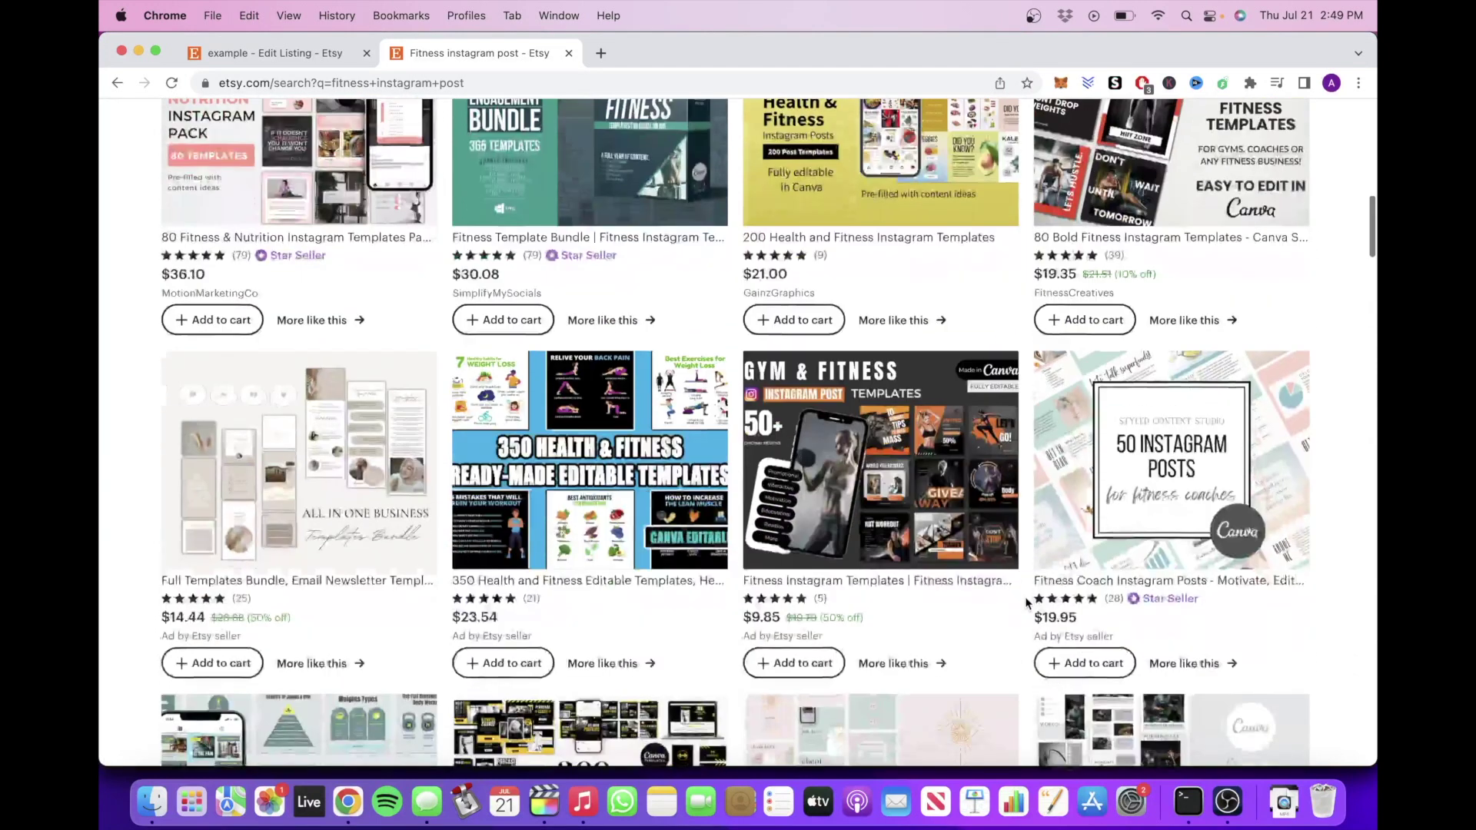
scroll(1027, 603, "down", 3)
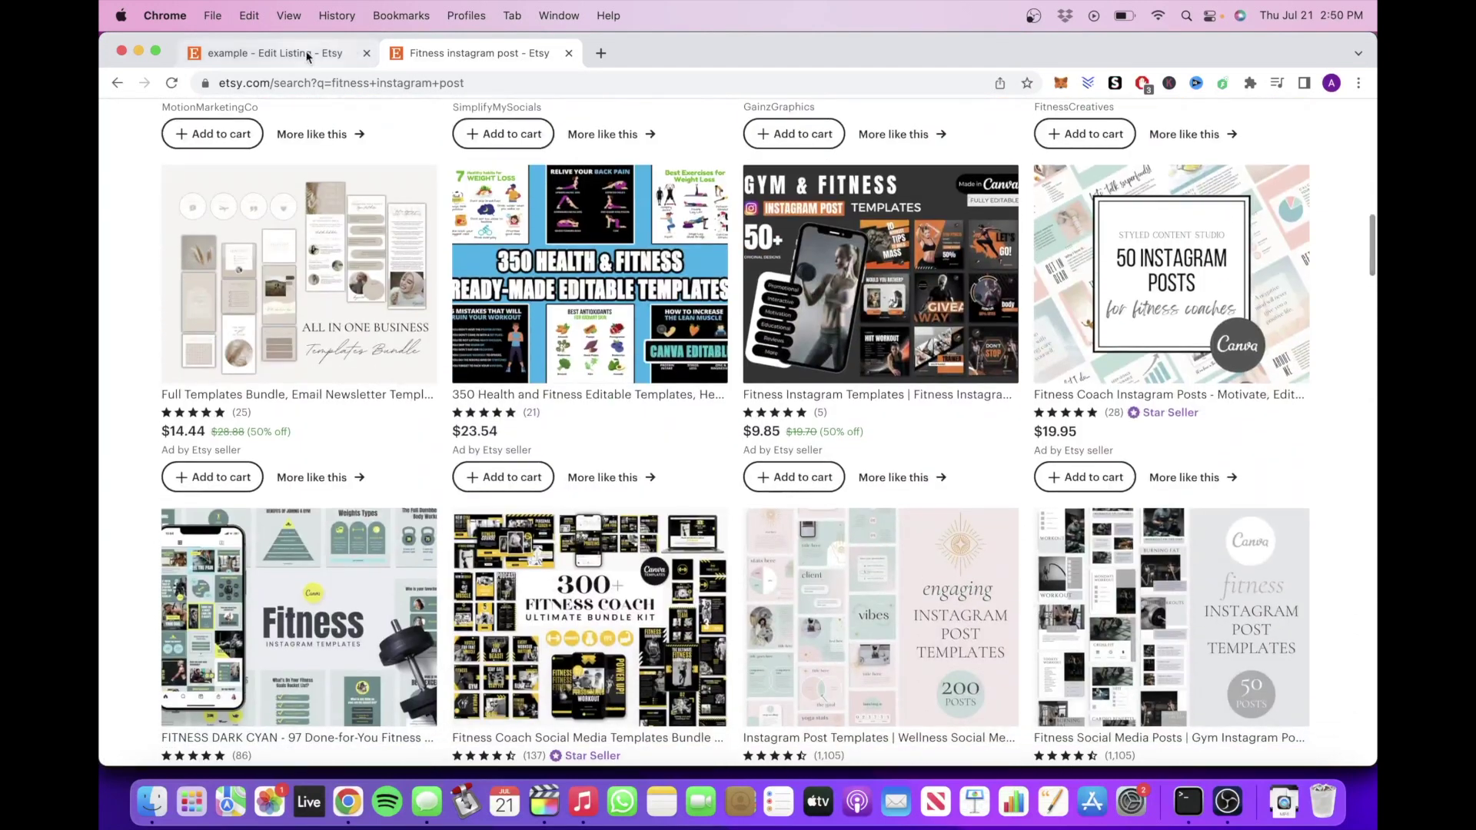
left_click(308, 55)
scroll(445, 369, "down", 4)
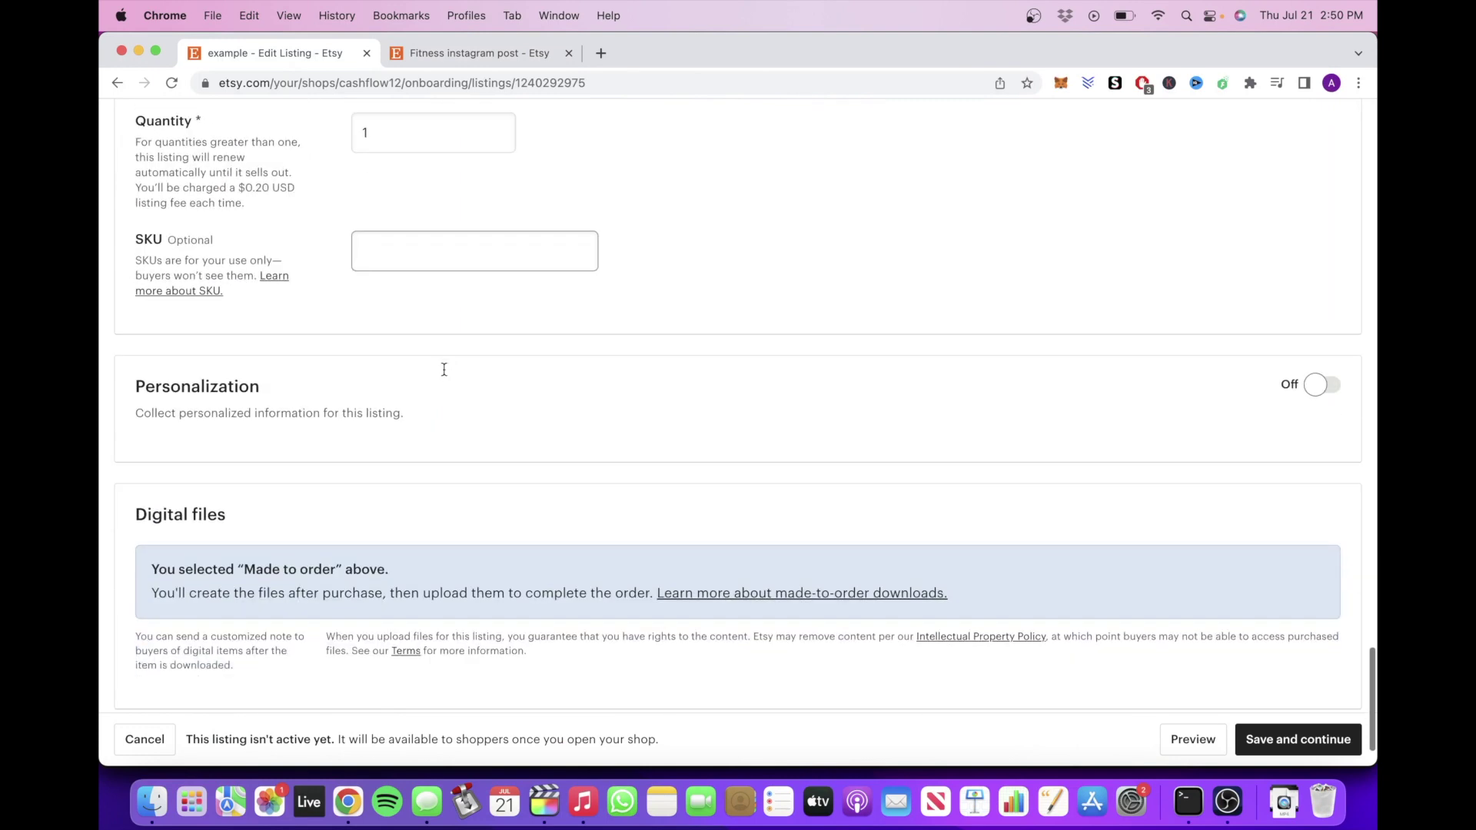
left_click(1313, 744)
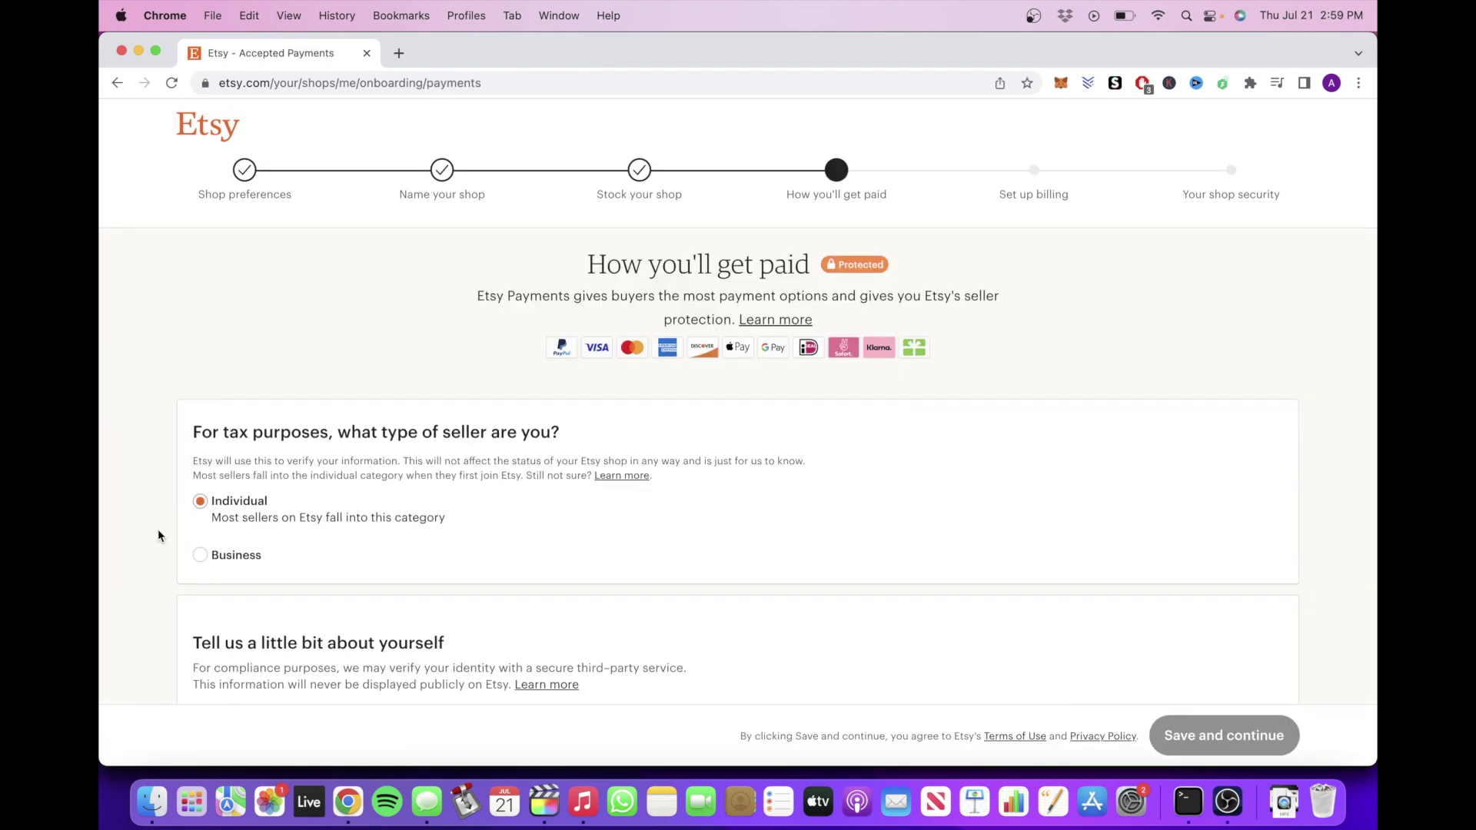
Keep Individual as the seller type on the How you'll get paid step.
left_click_drag(583, 273, 846, 265)
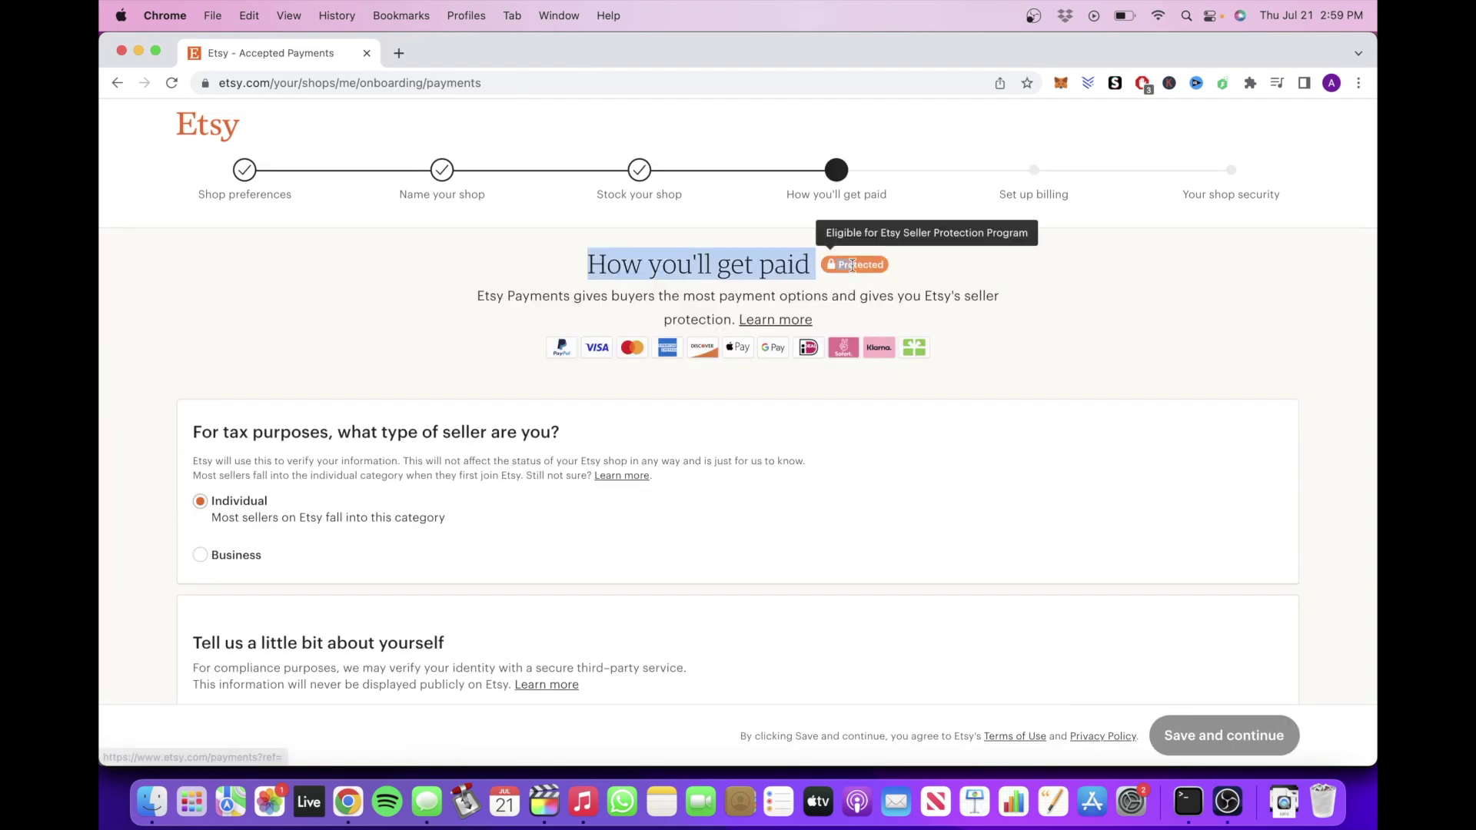
left_click(181, 372)
scroll(184, 377, "down", 3)
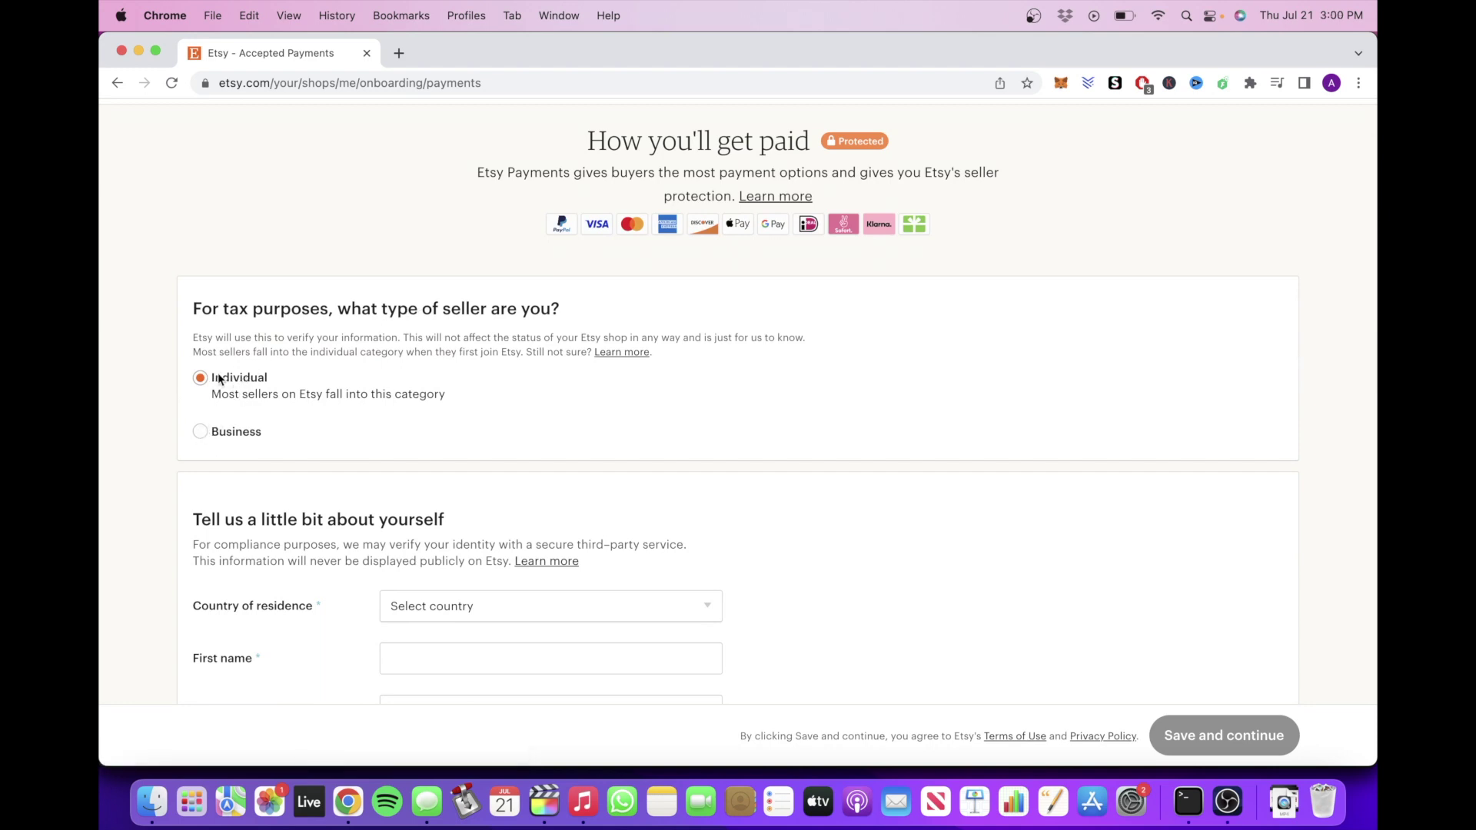
scroll(181, 400, "down", 2)
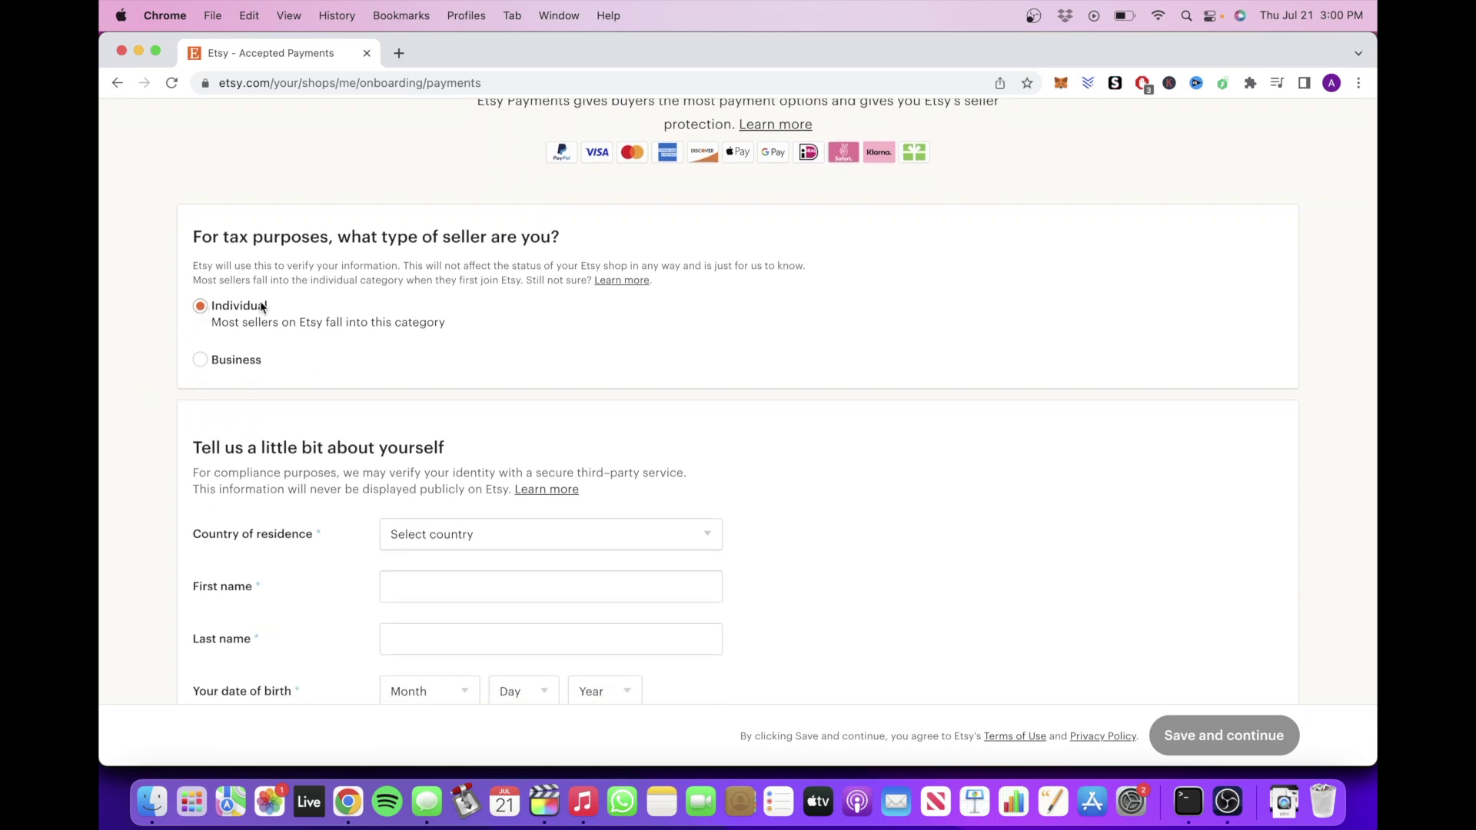
left_click_drag(262, 307, 551, 328)
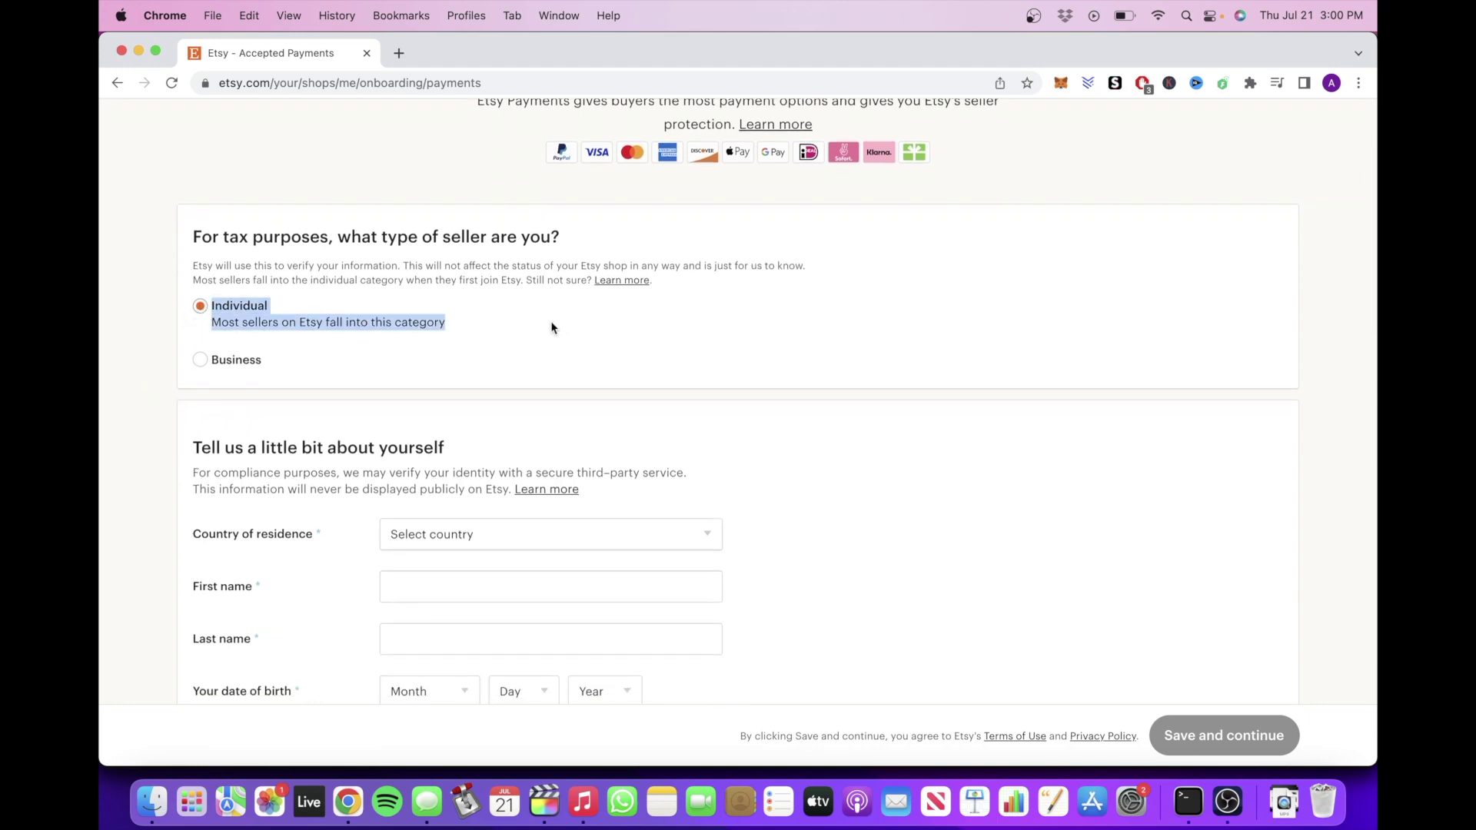
left_click(455, 322)
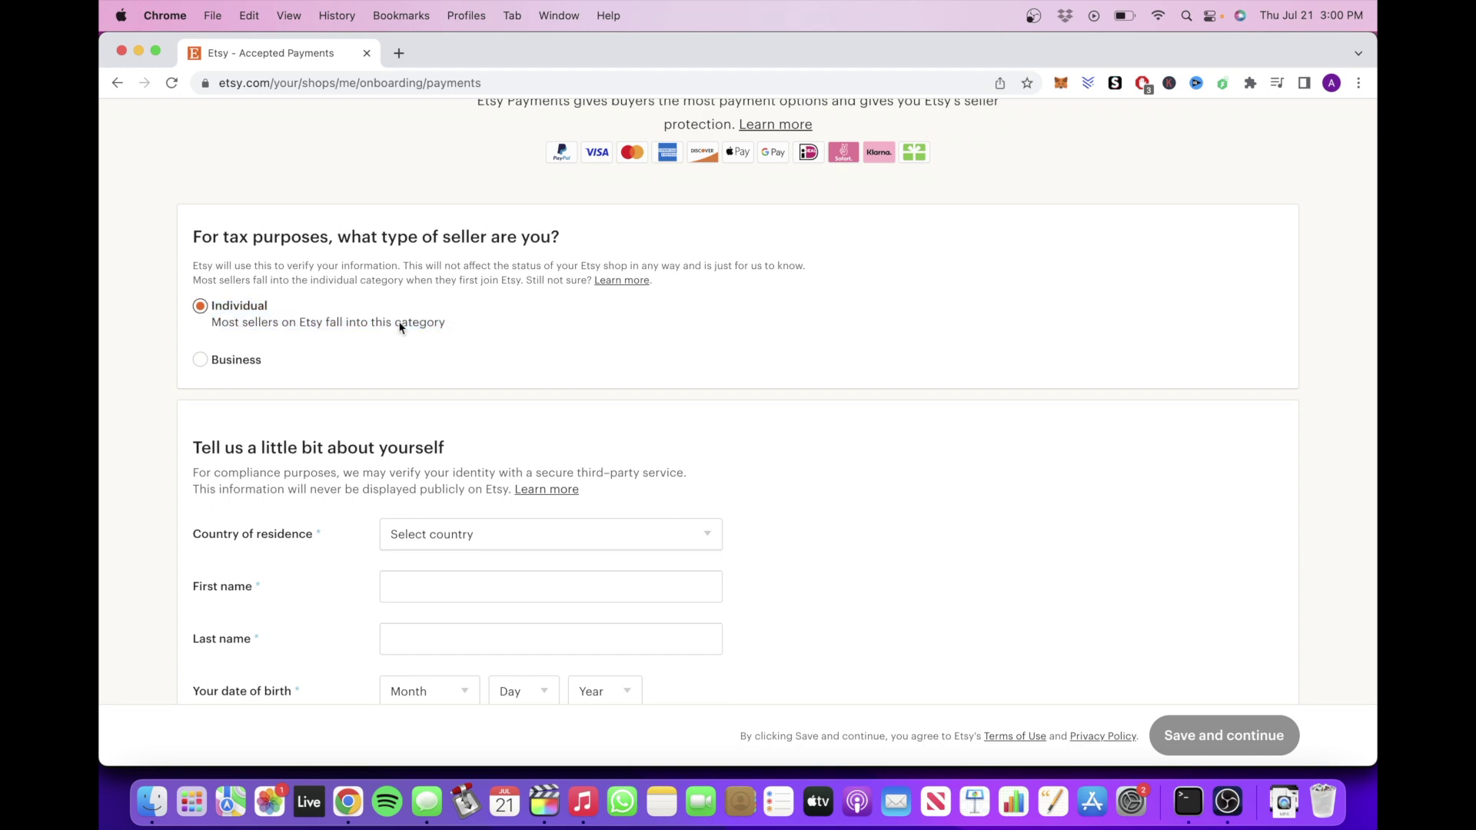
Review the personal, tax and bank details, save them, and check the account-email confirmation message.
scroll(399, 327, "down", 1)
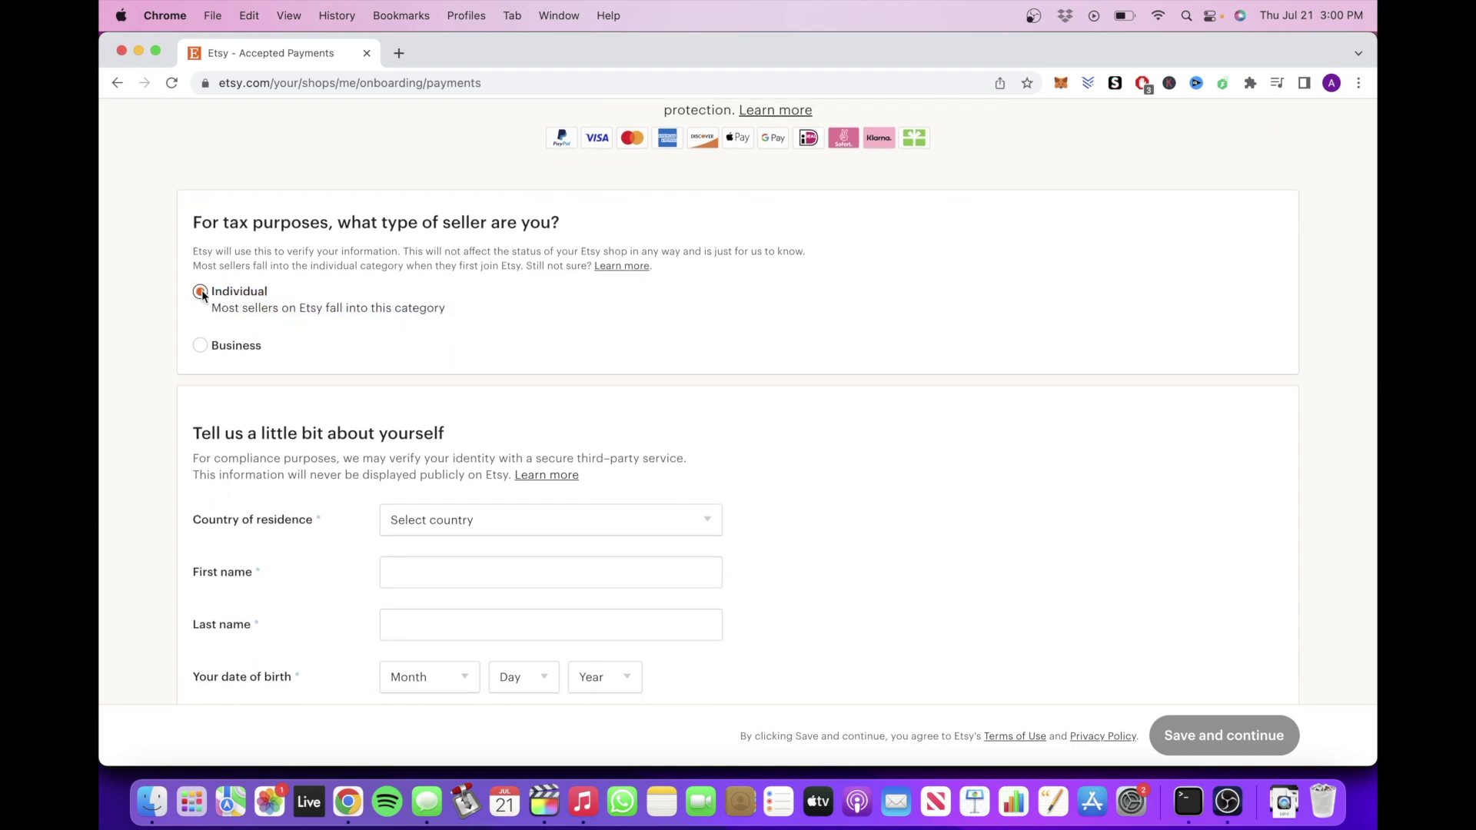
scroll(201, 294, "down", 5)
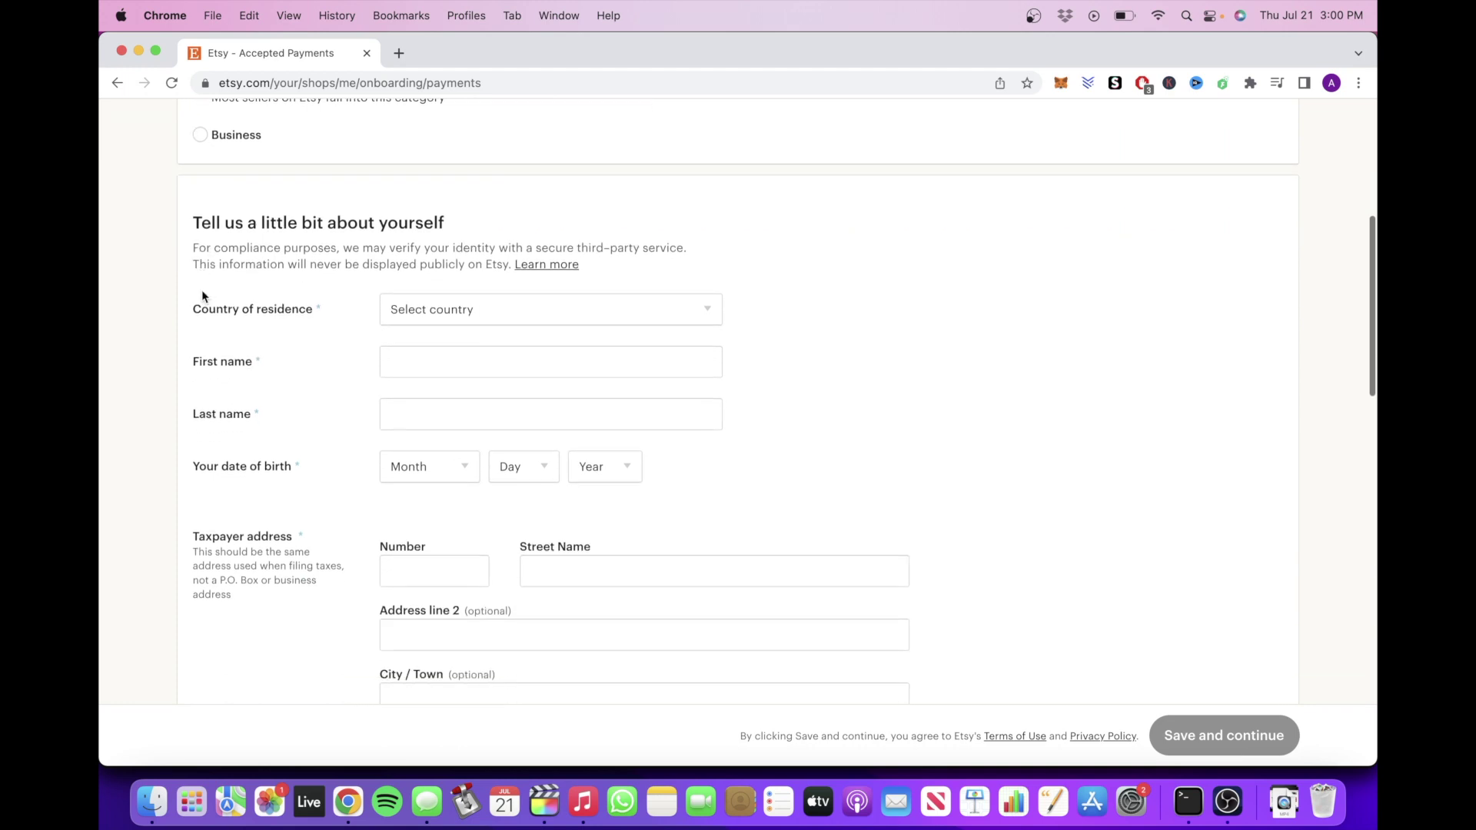
scroll(201, 294, "down", 1)
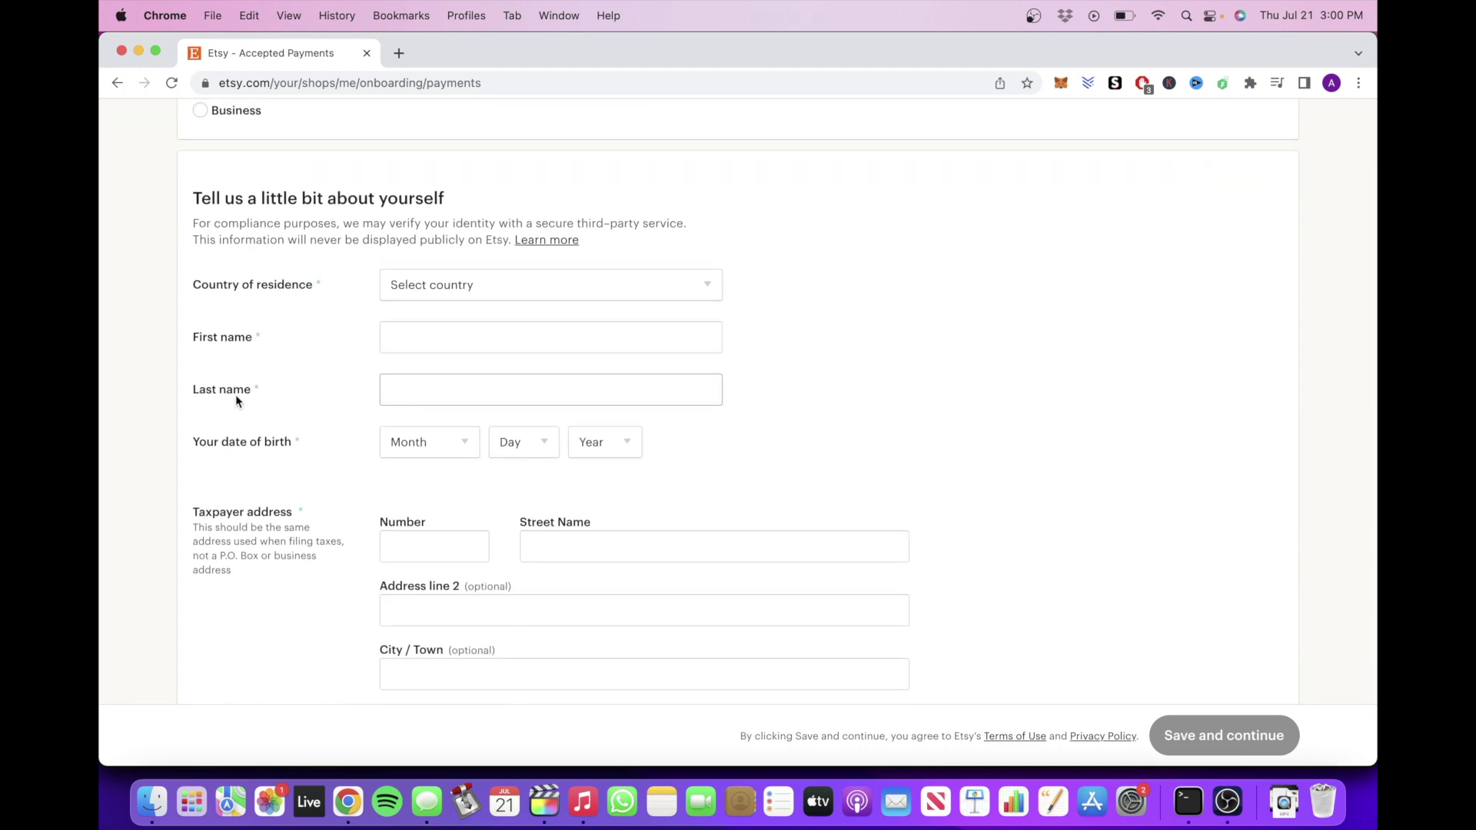
scroll(240, 440, "down", 3)
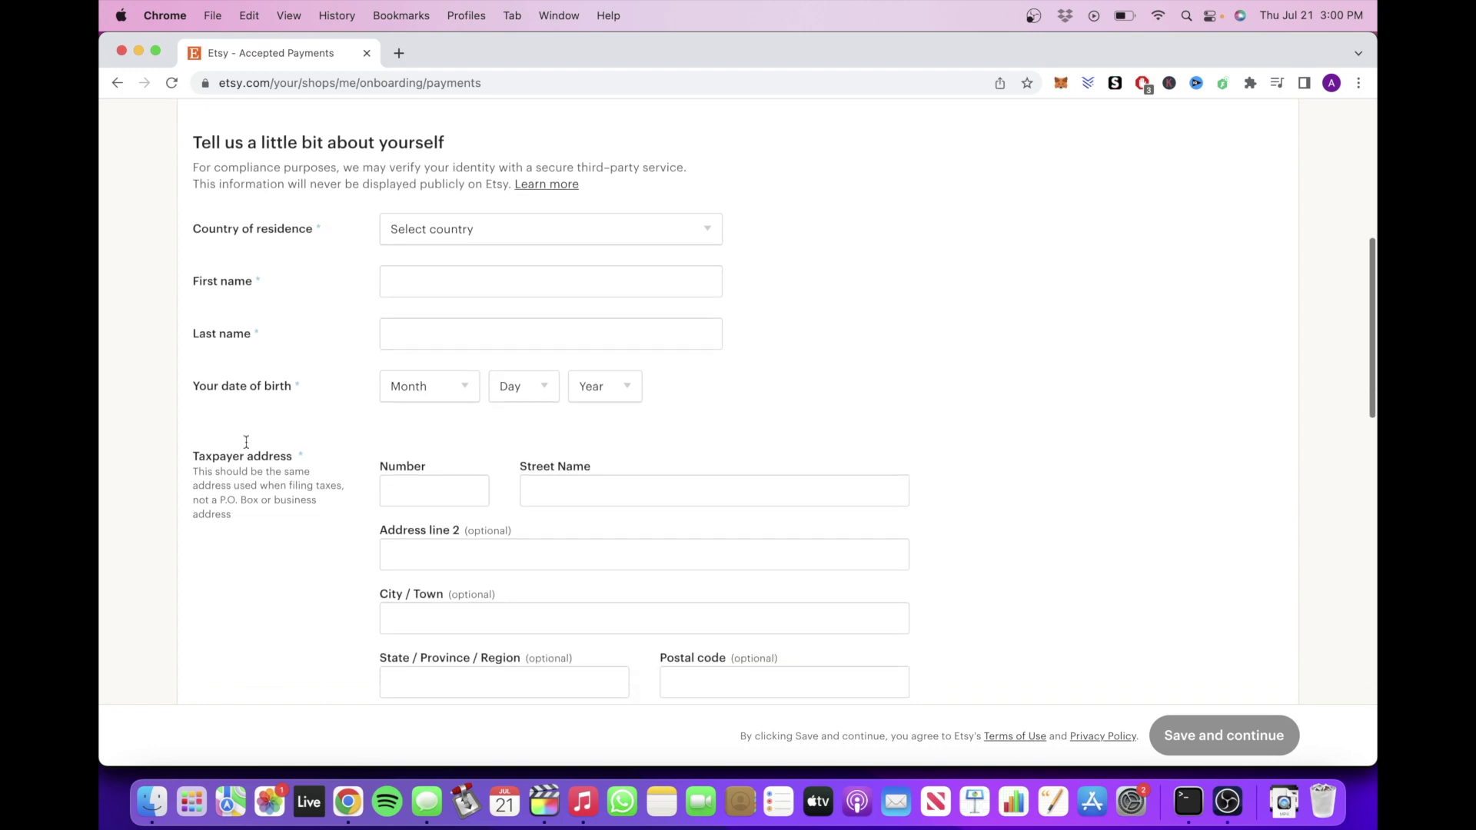
scroll(246, 448, "down", 3)
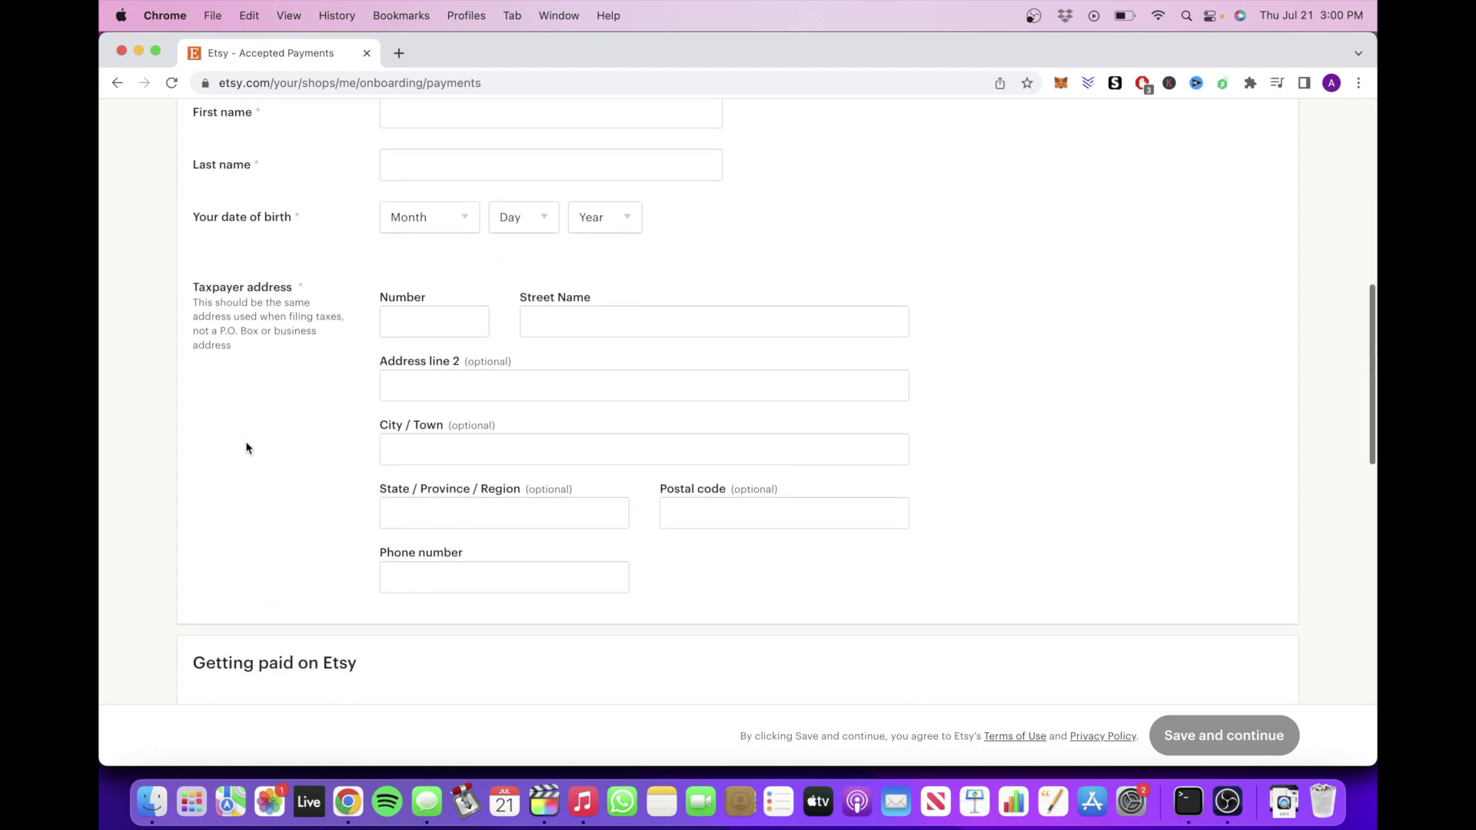
scroll(246, 447, "up", 3)
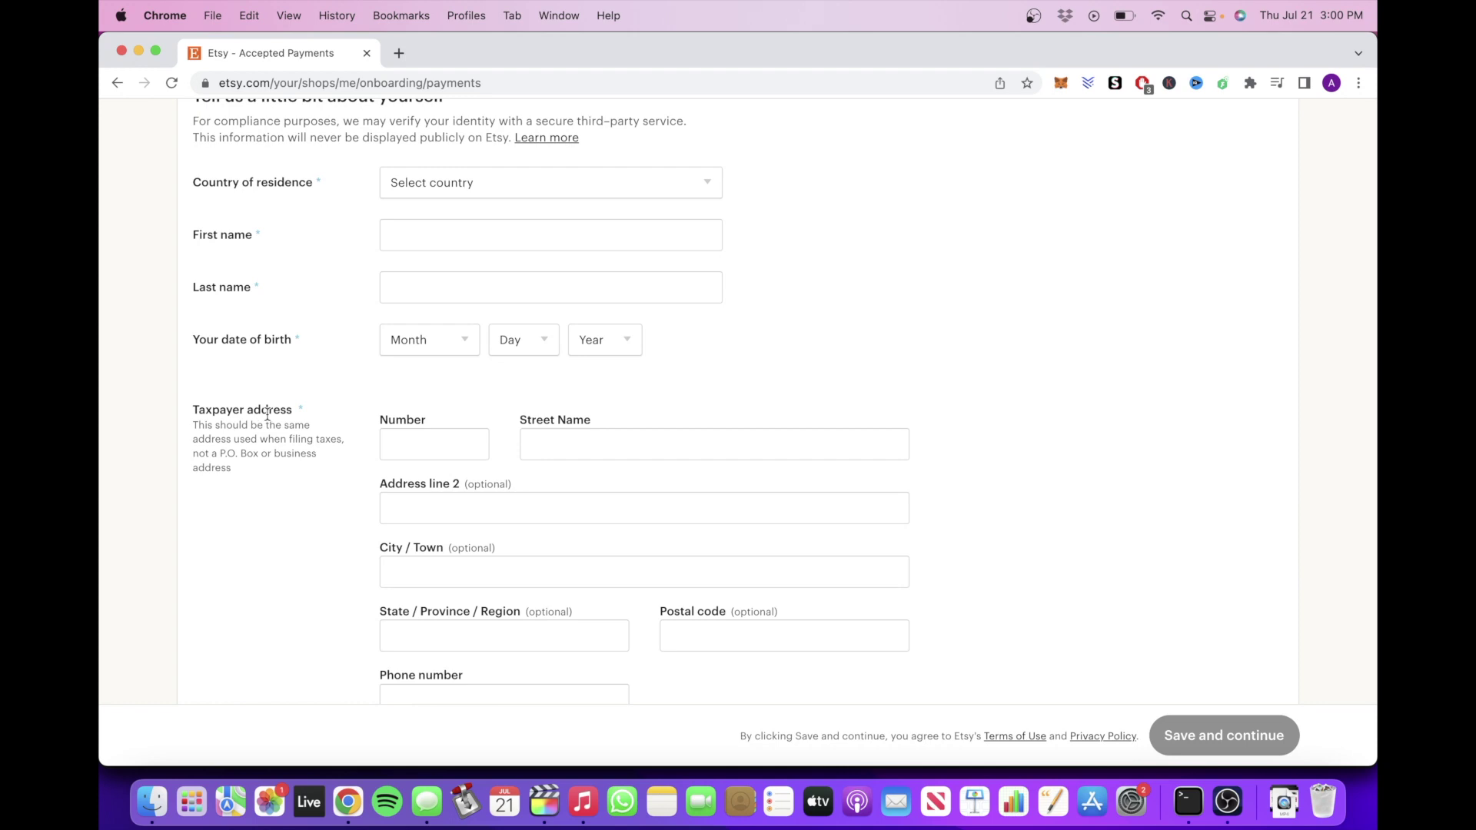
scroll(268, 420, "down", 12)
scroll(269, 420, "down", 14)
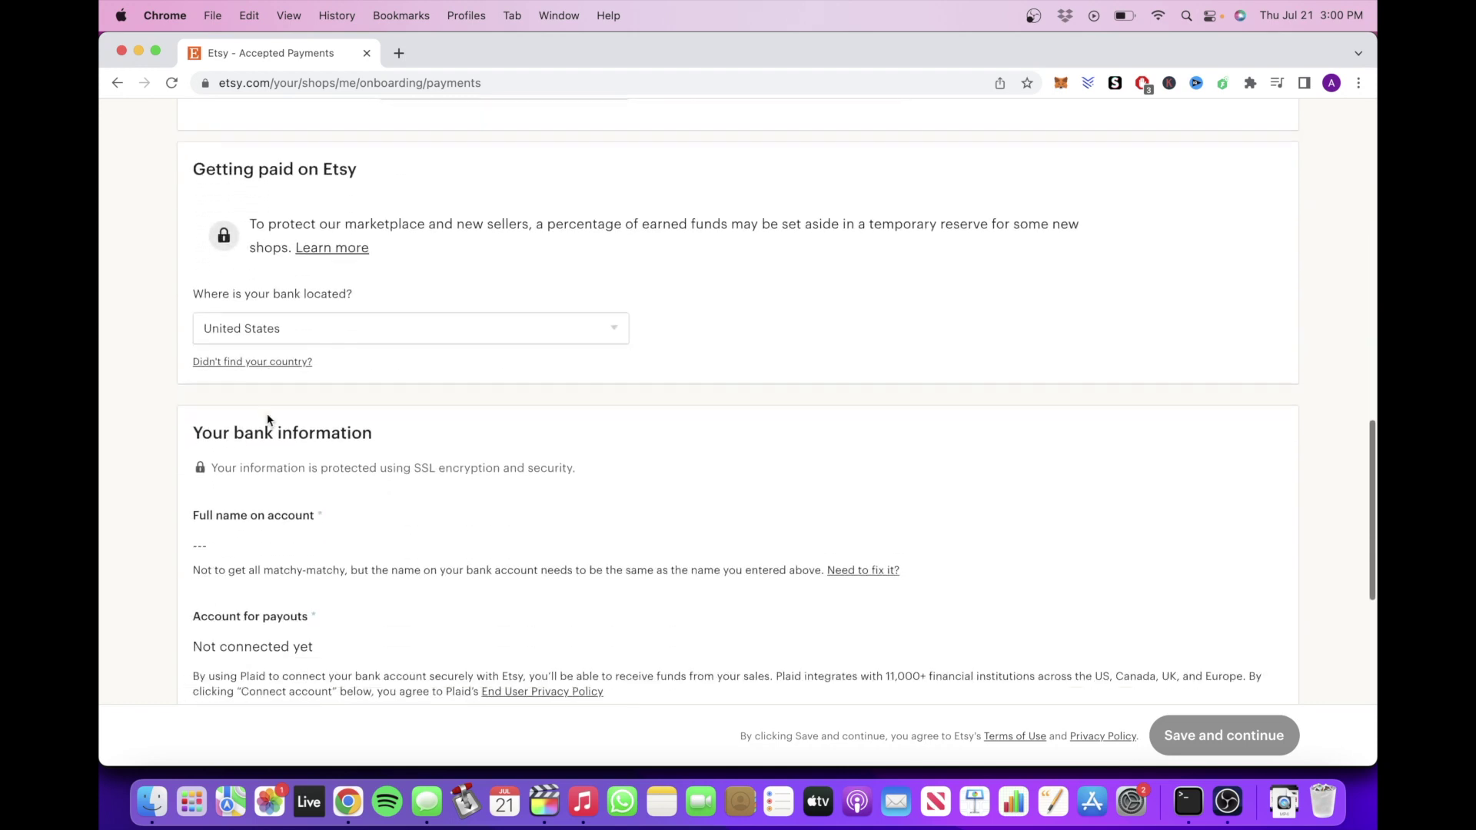
scroll(267, 414, "down", 1)
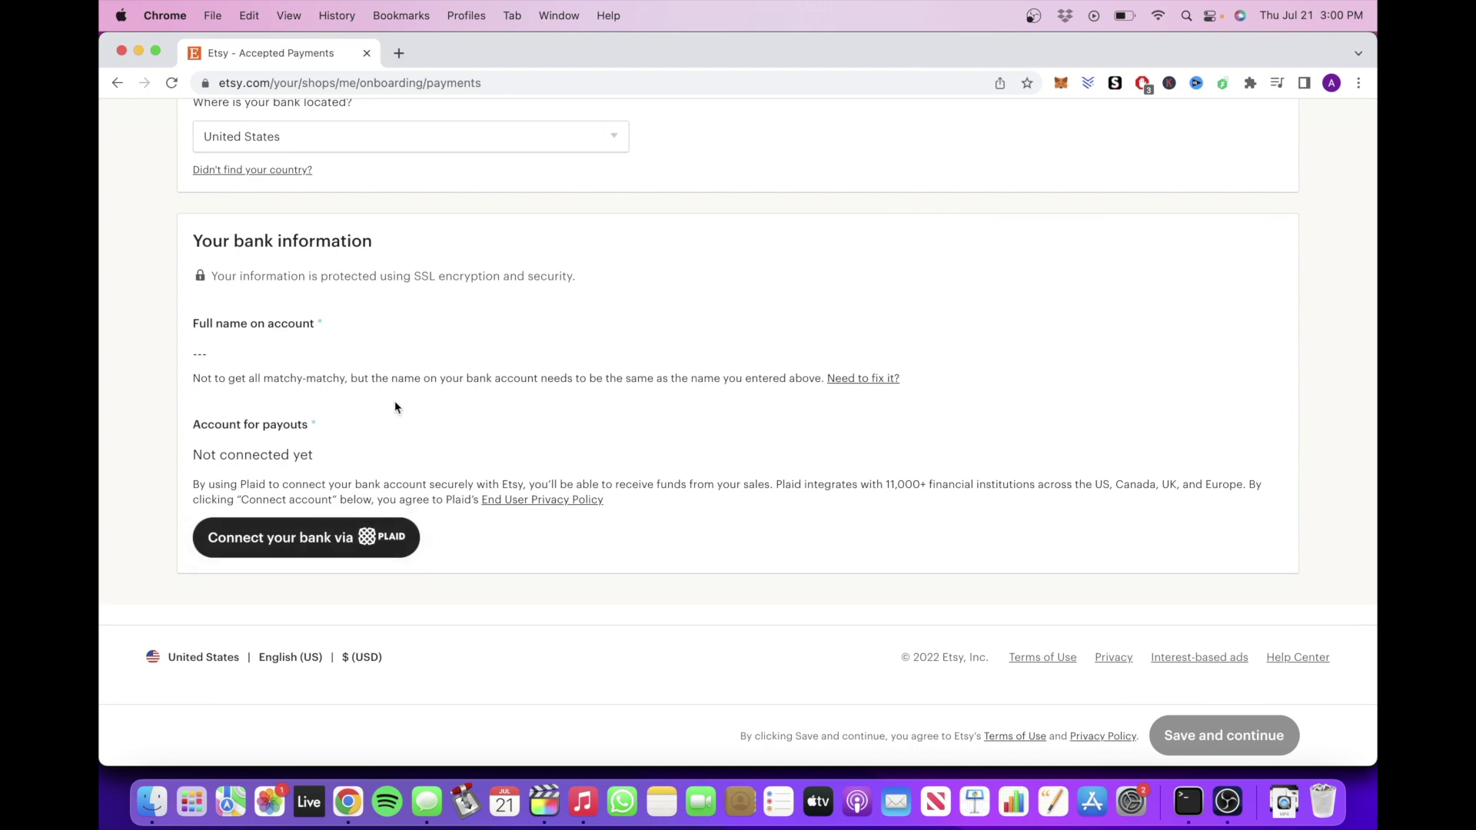
scroll(396, 406, "up", 1)
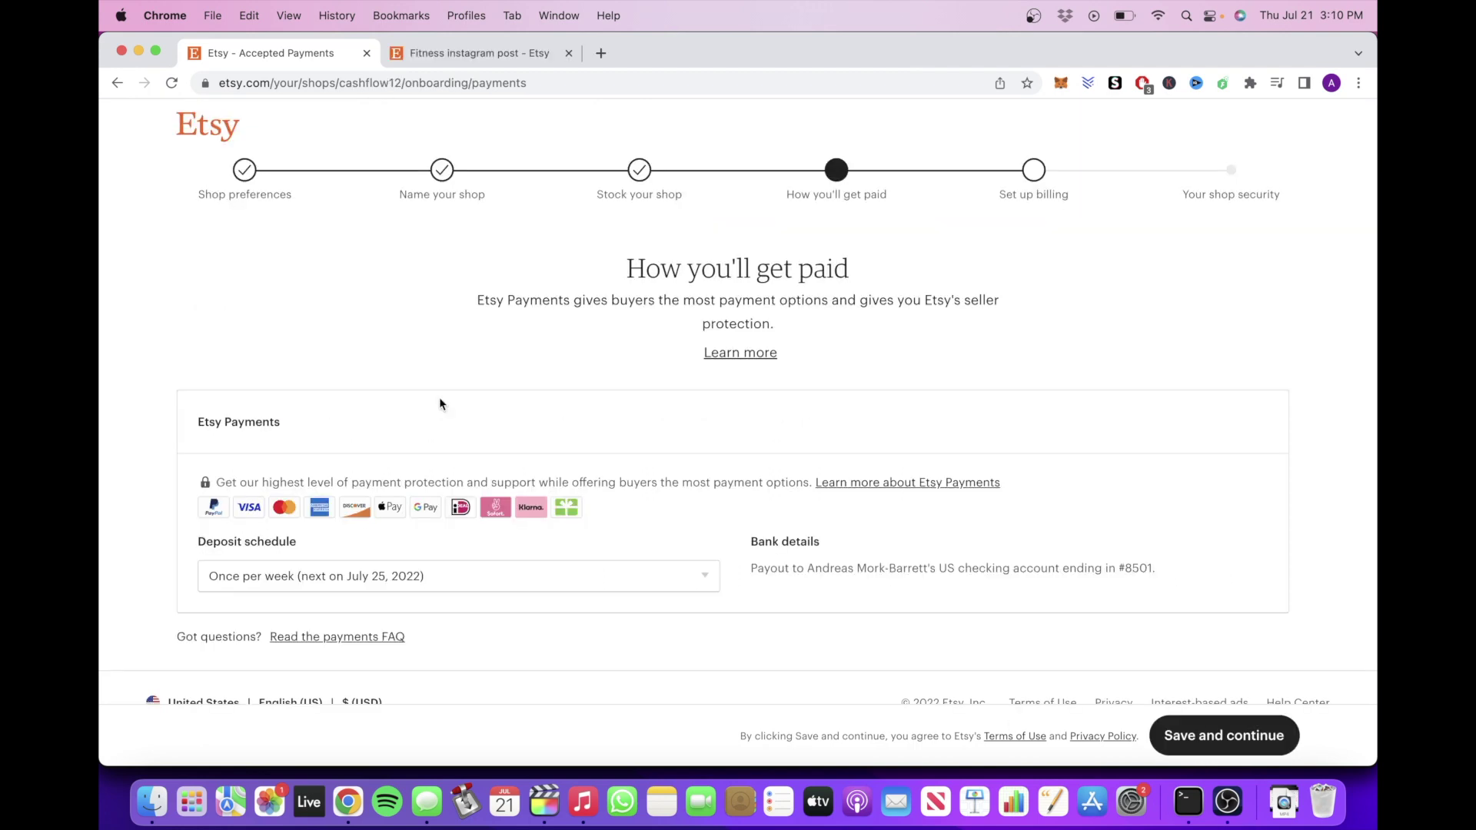
scroll(615, 391, "down", 2)
left_click(1214, 736)
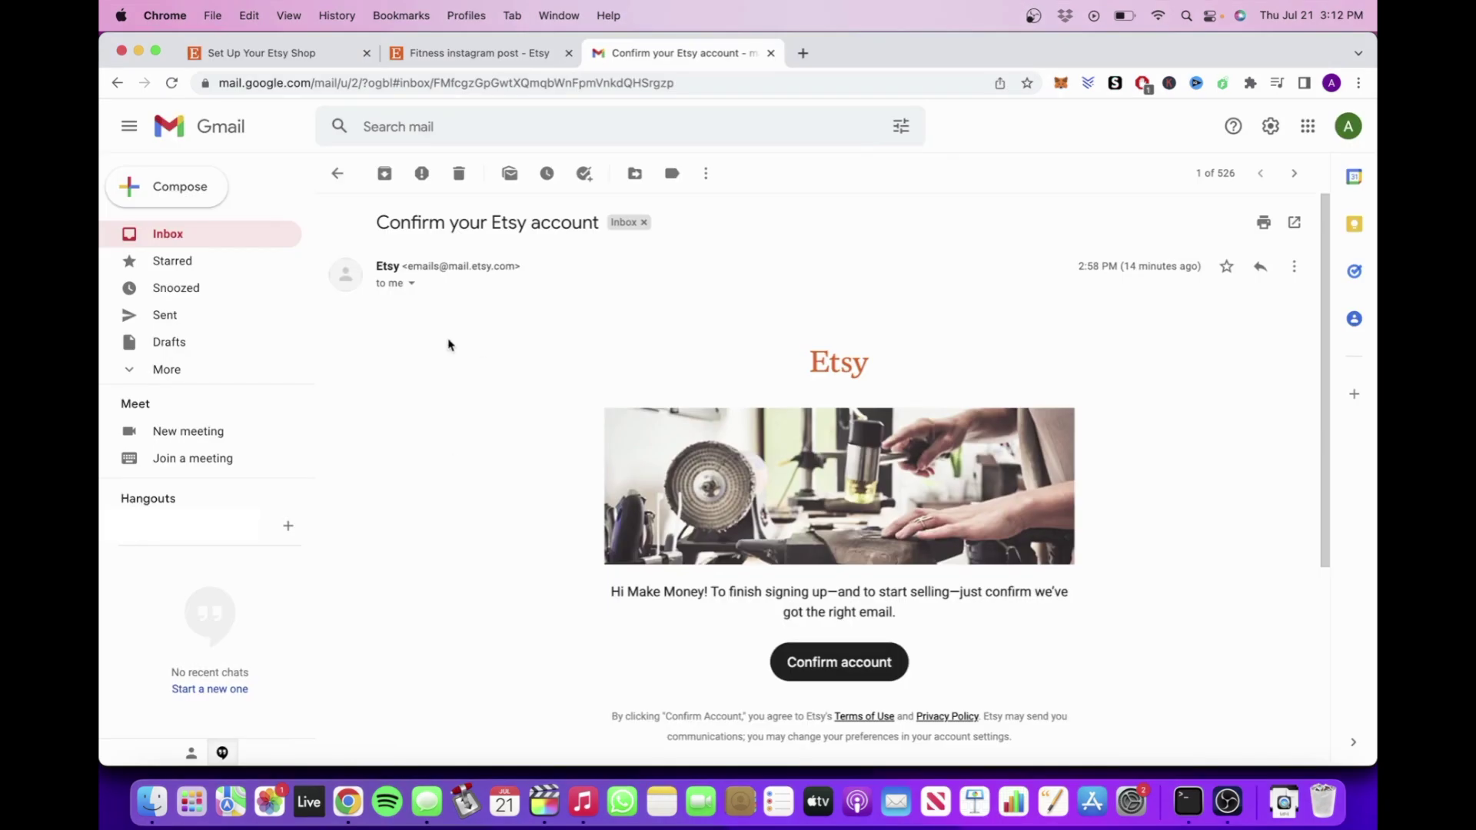
left_click_drag(355, 224, 655, 221)
left_click(584, 388)
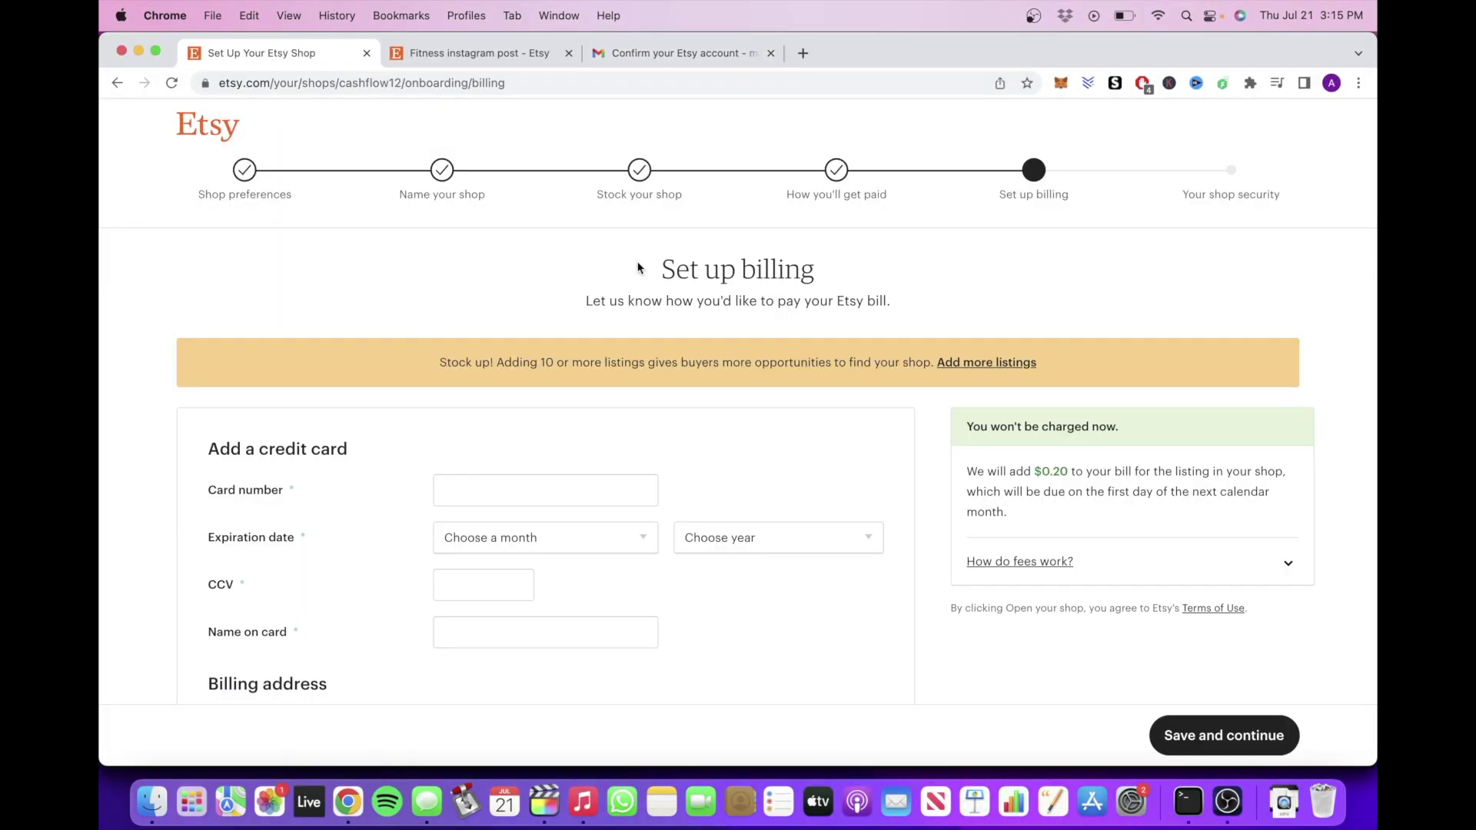
Go through the Set up billing card and billing address fields.
left_click_drag(639, 267, 858, 266)
left_click(415, 281)
scroll(415, 307, "down", 3)
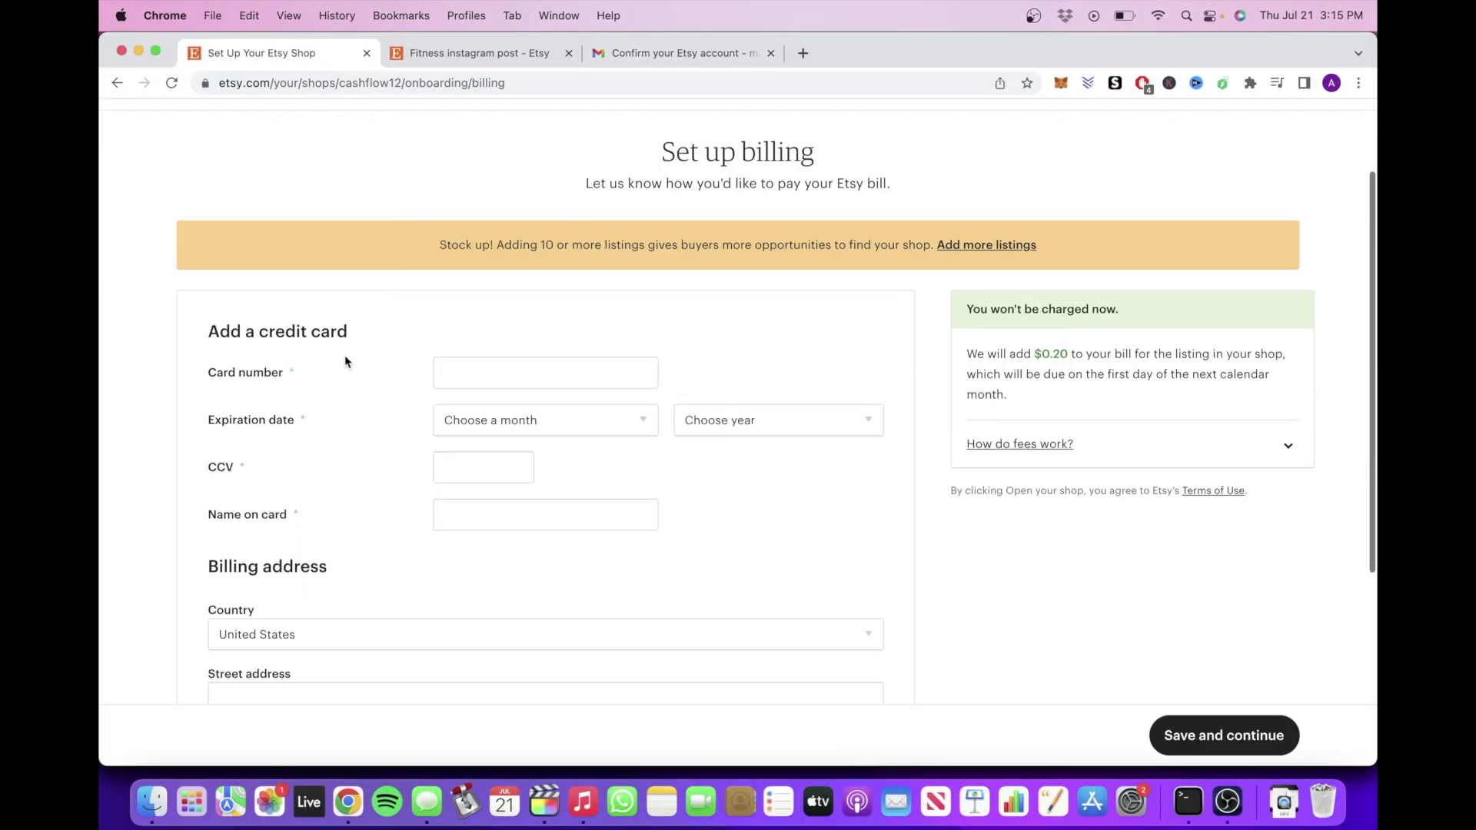
left_click_drag(349, 333, 207, 333)
left_click_drag(333, 573, 181, 574)
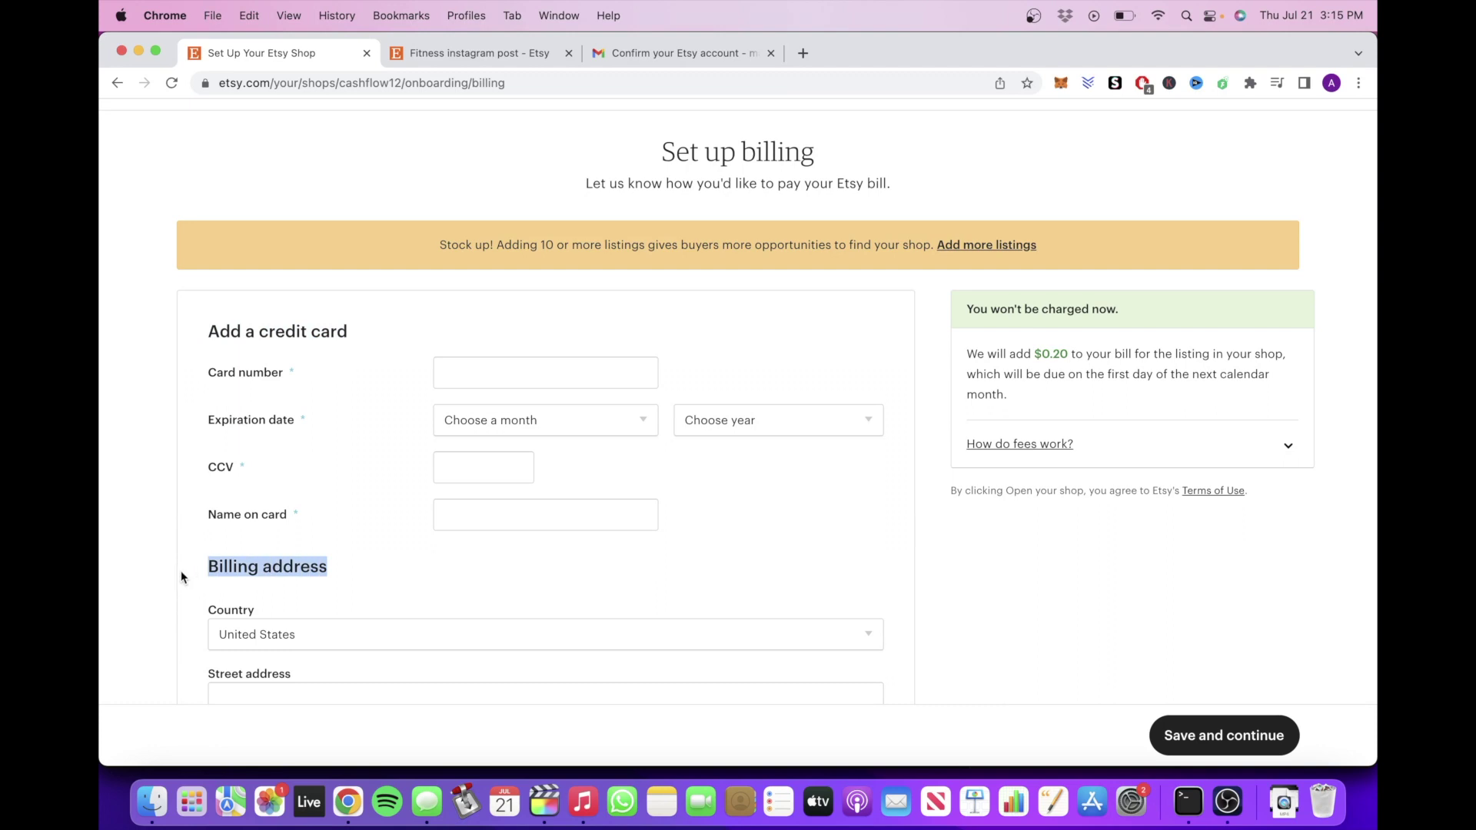
scroll(181, 576, "down", 5)
left_click(182, 570)
scroll(600, 165, "down", 1)
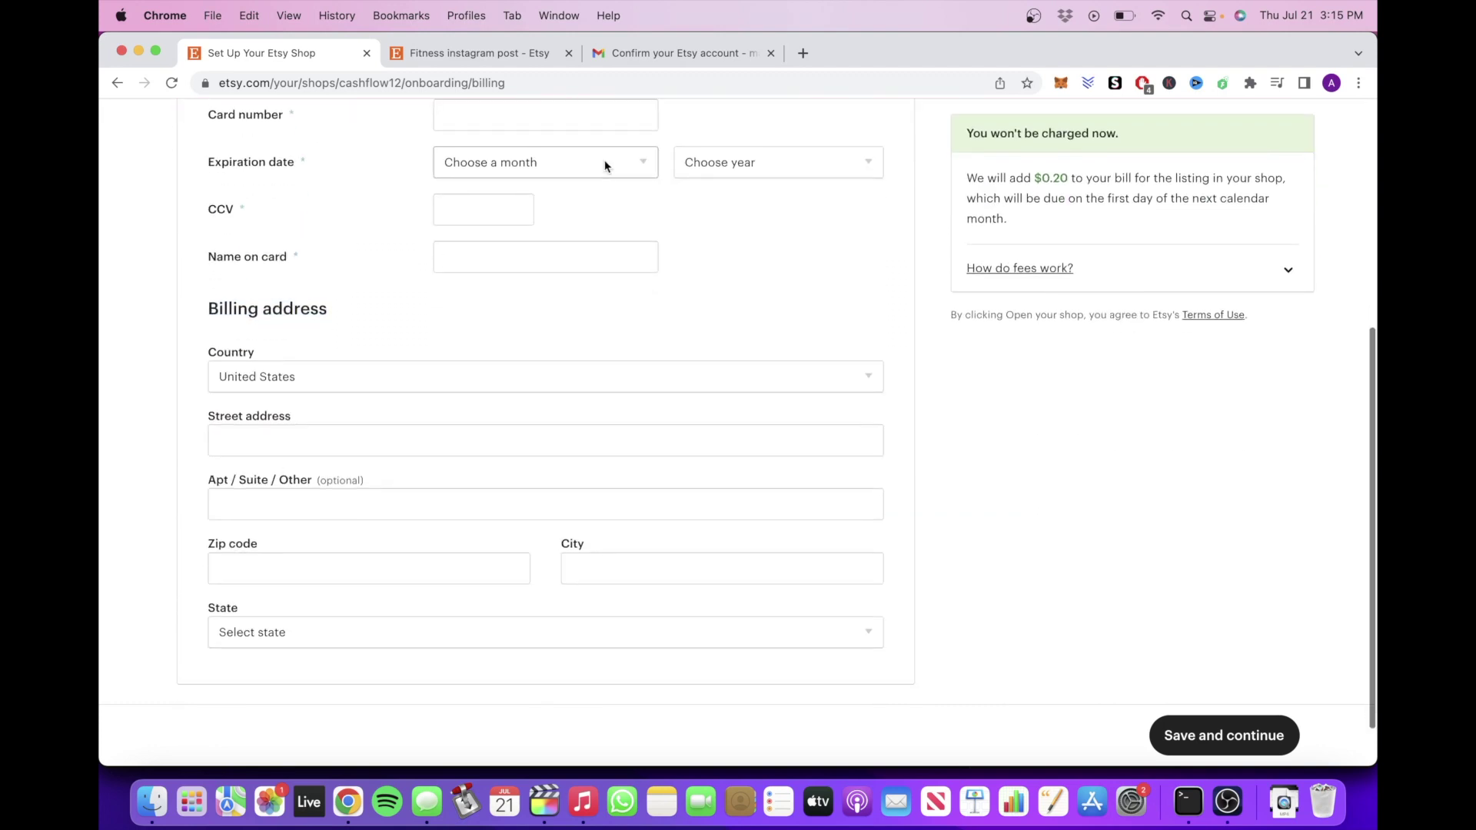
scroll(600, 433, "down", 2)
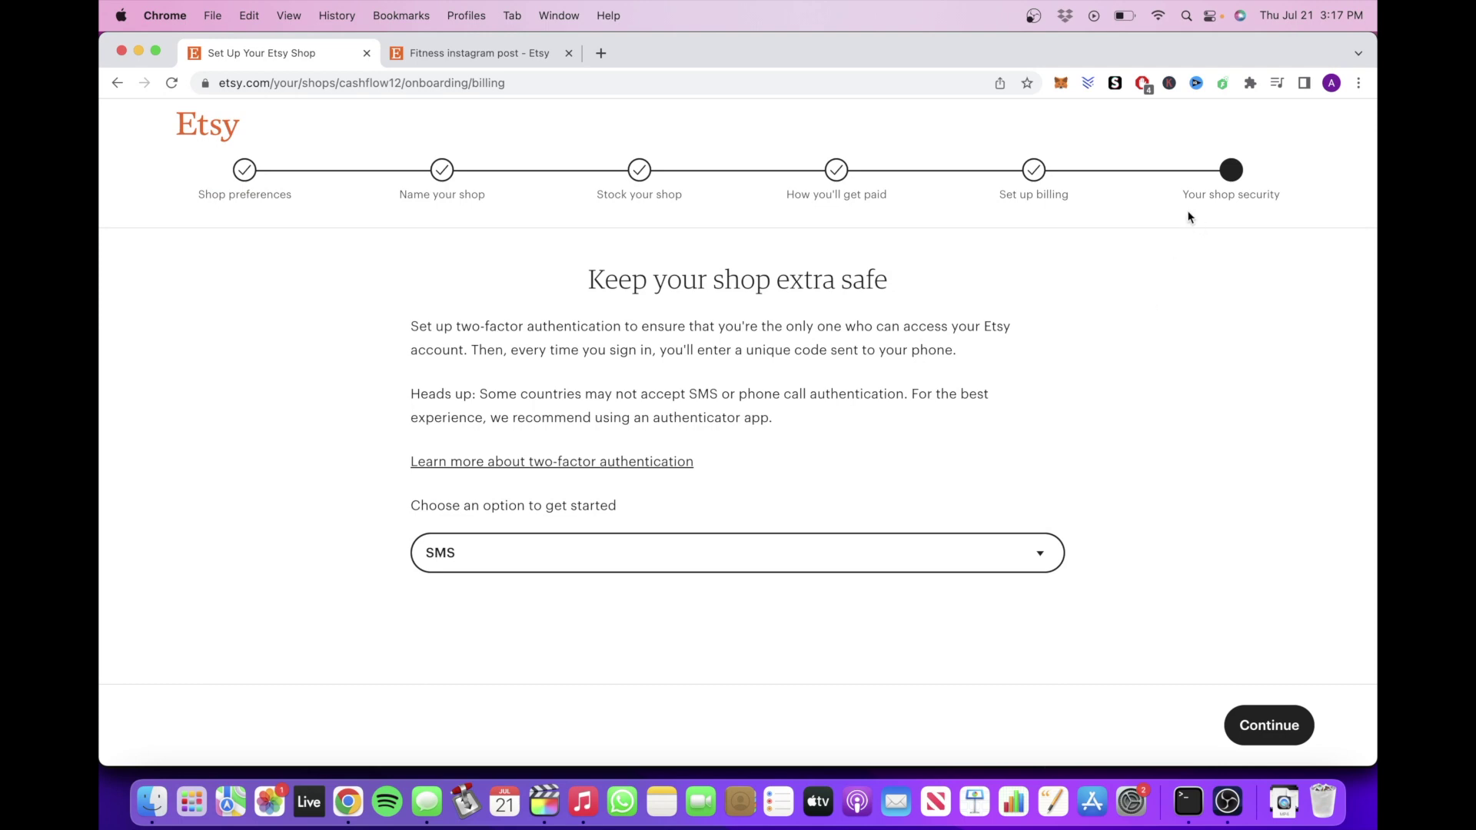
On the shop security step, choose SMS as the two-factor verification method.
left_click_drag(1188, 217, 1293, 204)
left_click(1216, 297)
left_click(807, 553)
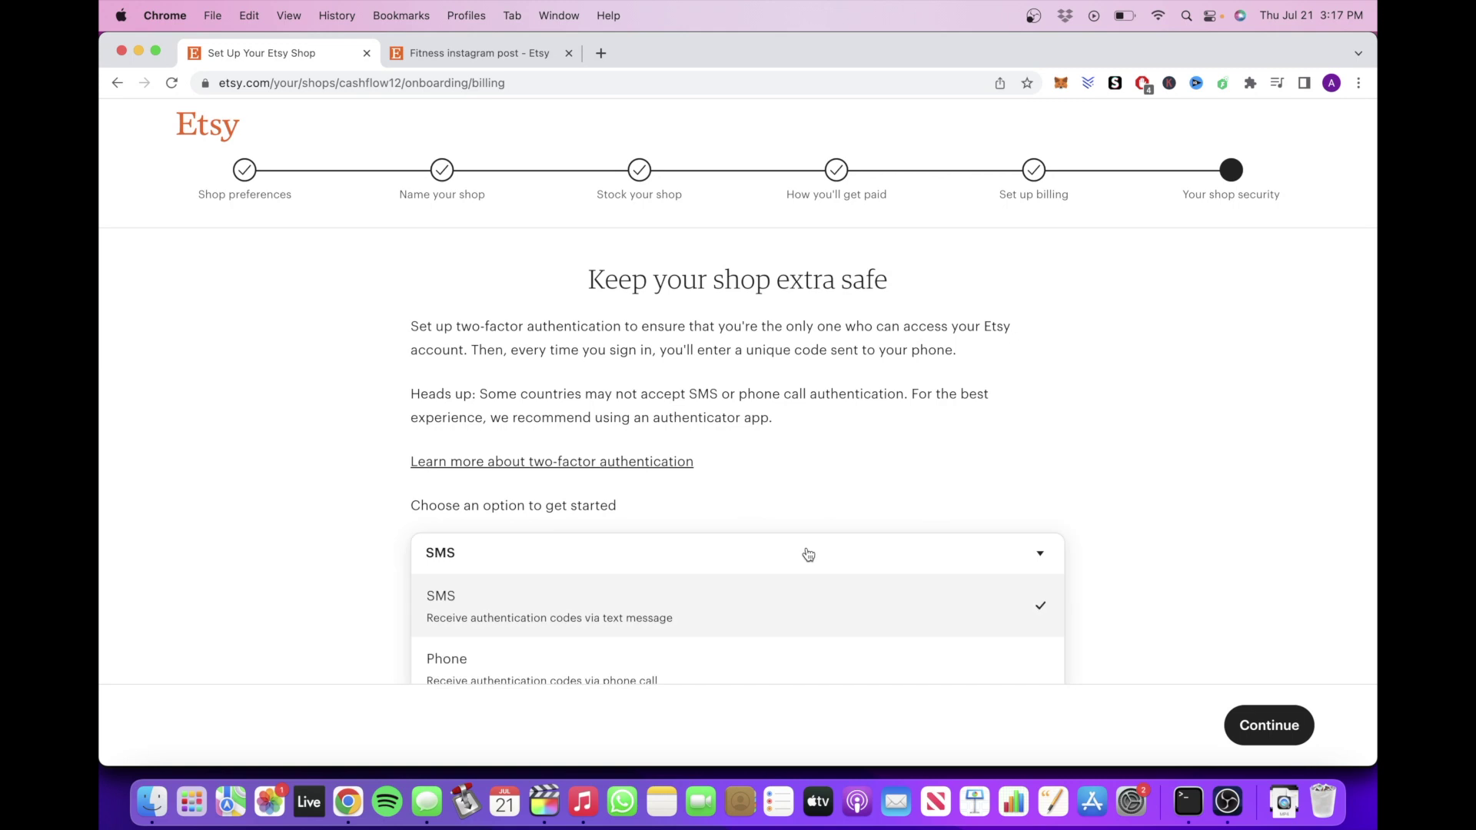
left_click(802, 606)
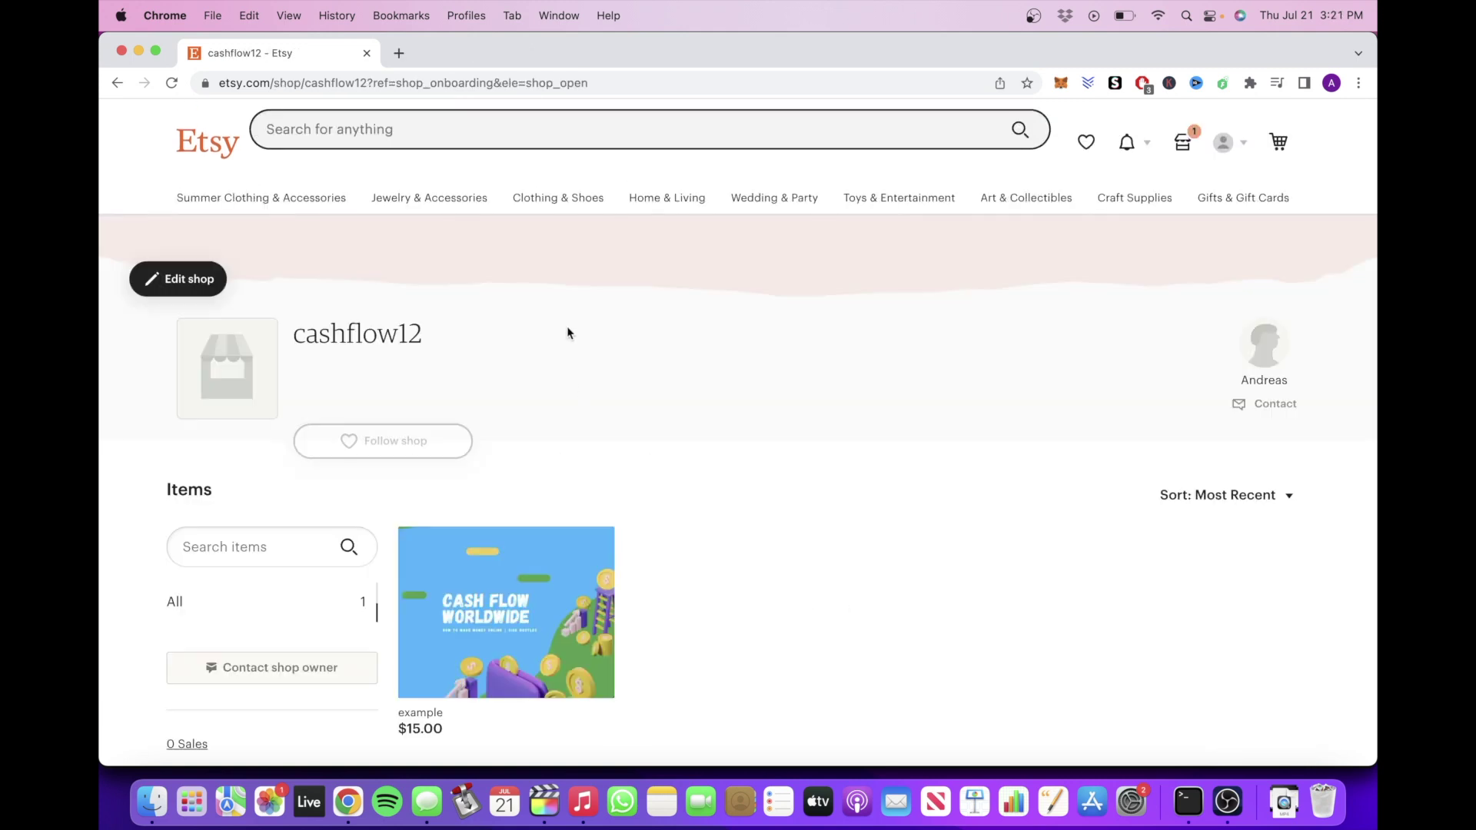
scroll(568, 332, "down", 3)
scroll(567, 332, "up", 3)
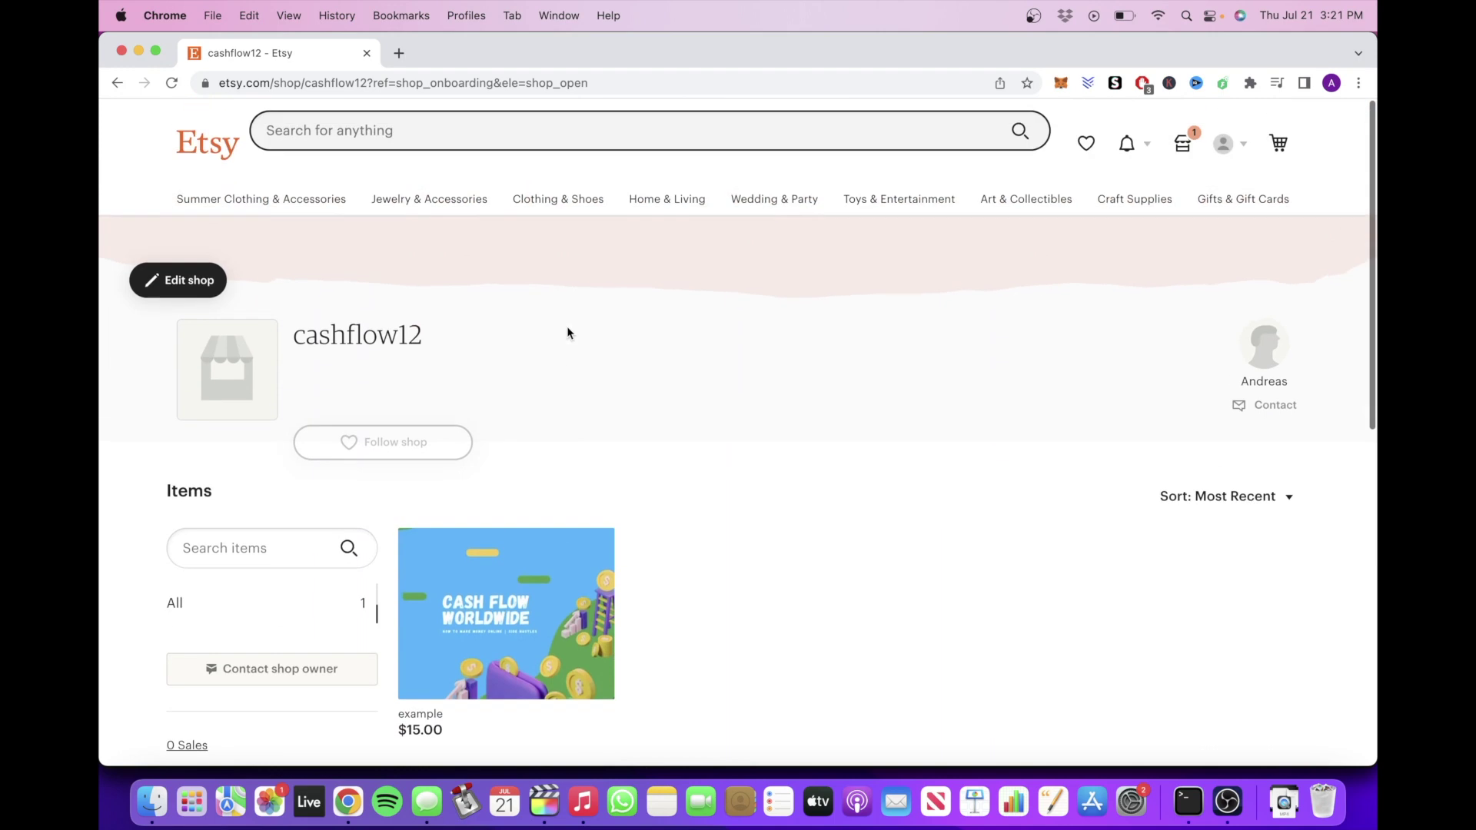